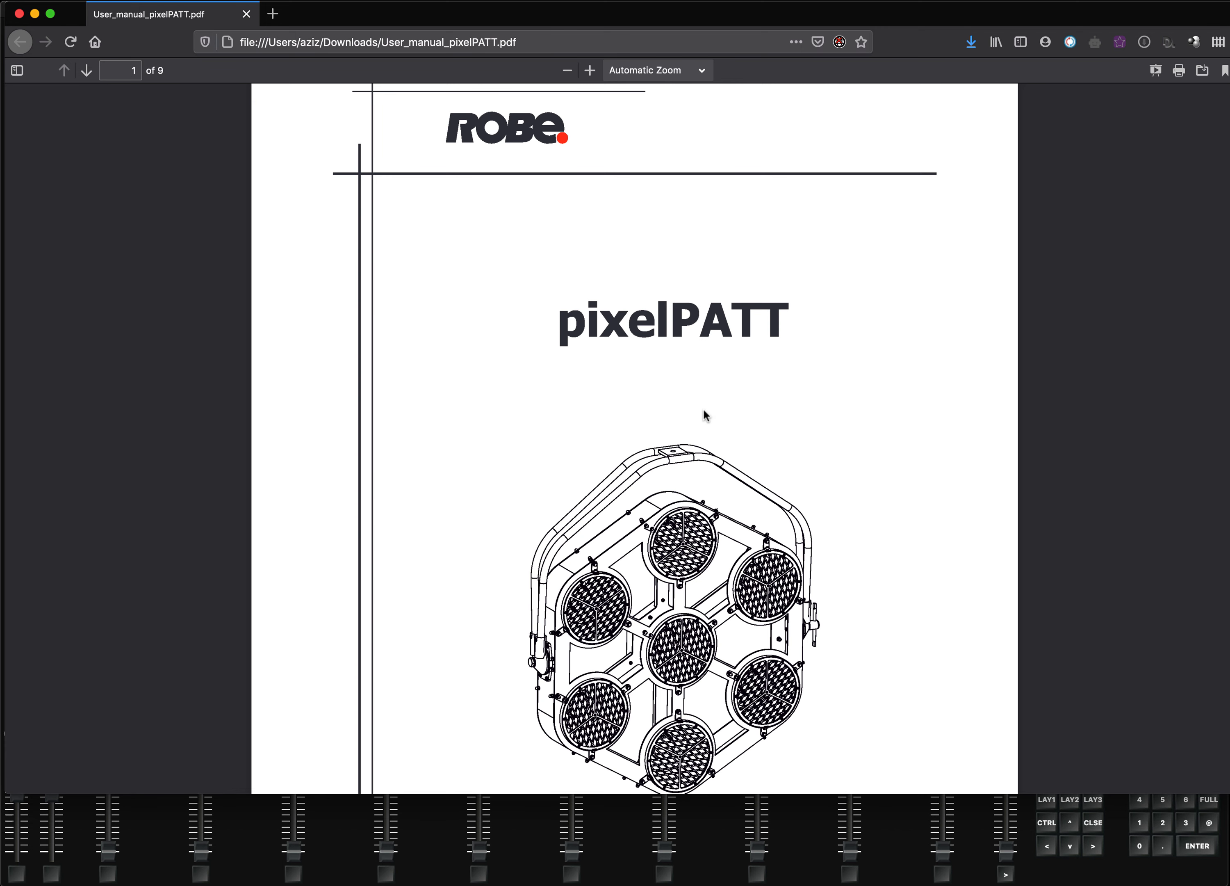
# - Look up the pixel positions drawing on page 4 of the PixelPatt manual and minimise the browser
pyautogui.scroll(-1, 714, 470)
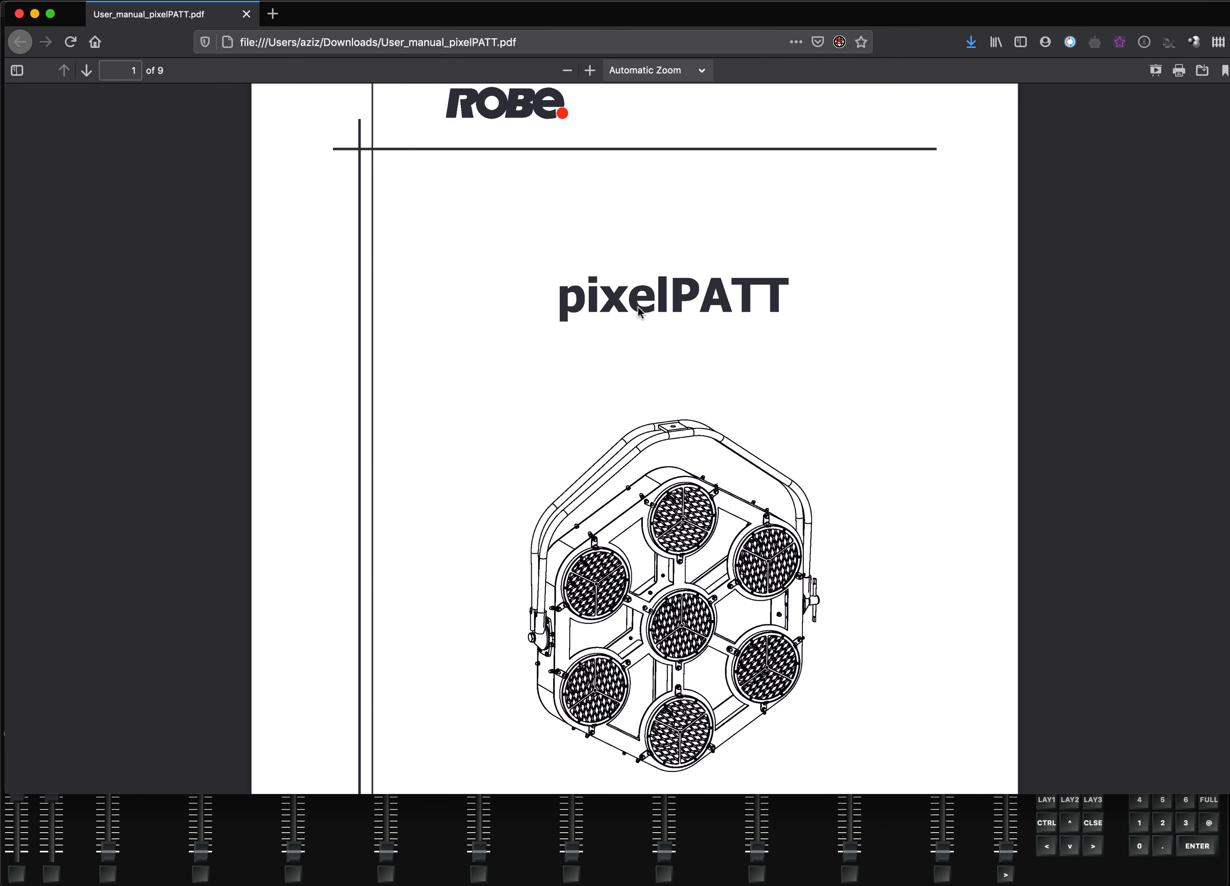
pyautogui.scroll(-10, 677, 625)
pyautogui.scroll(-20, 678, 625)
pyautogui.scroll(10, 677, 628)
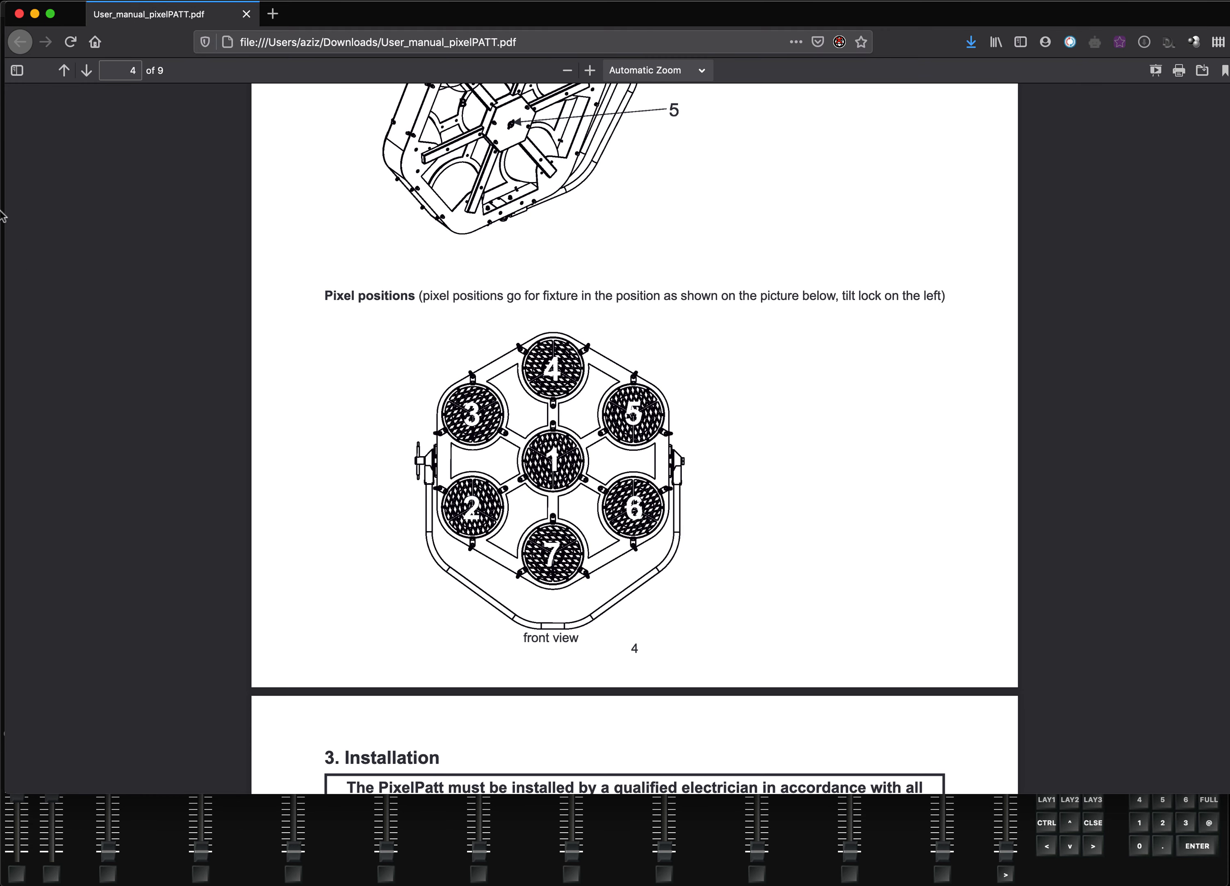
pyautogui.click(34, 13)
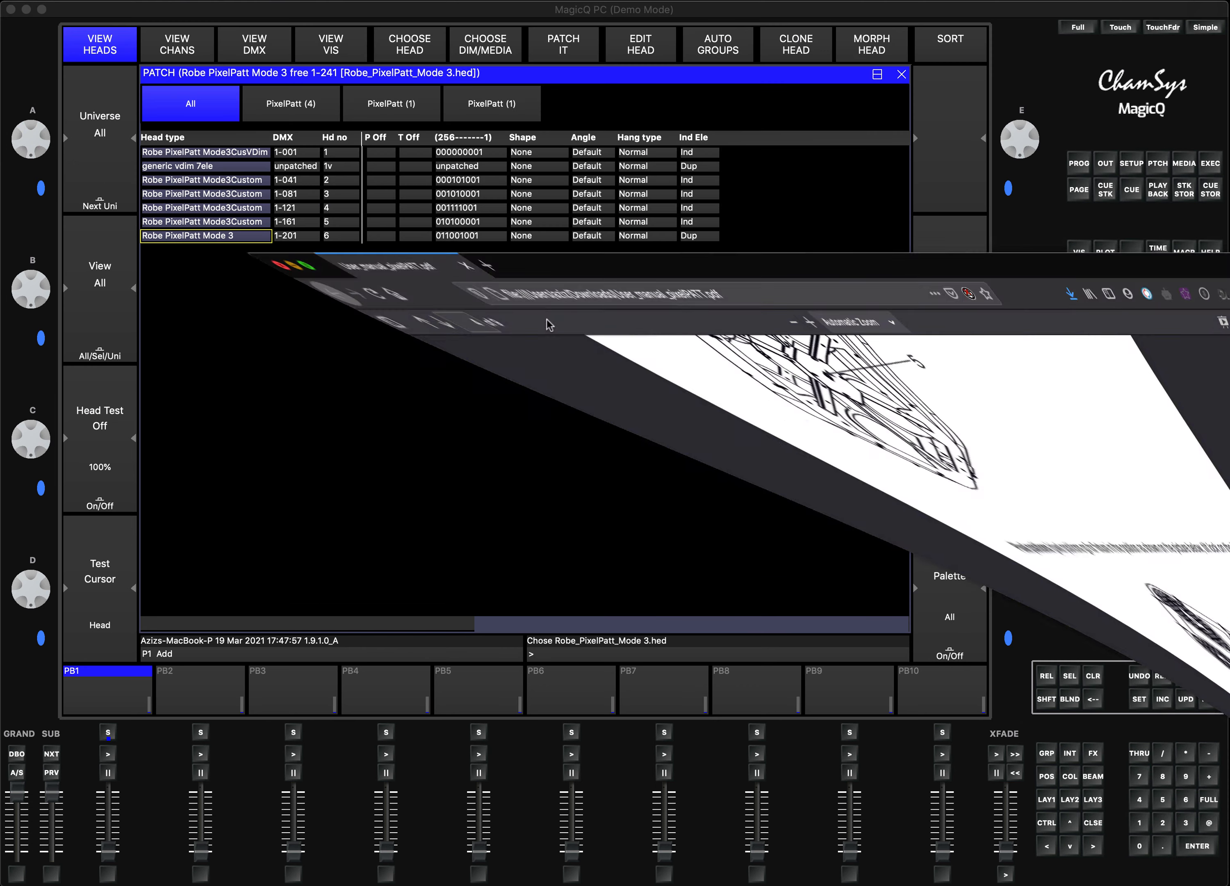
# - Select the third PixelPatt group in MagicQ and display its element layout
pyautogui.click(1052, 804)
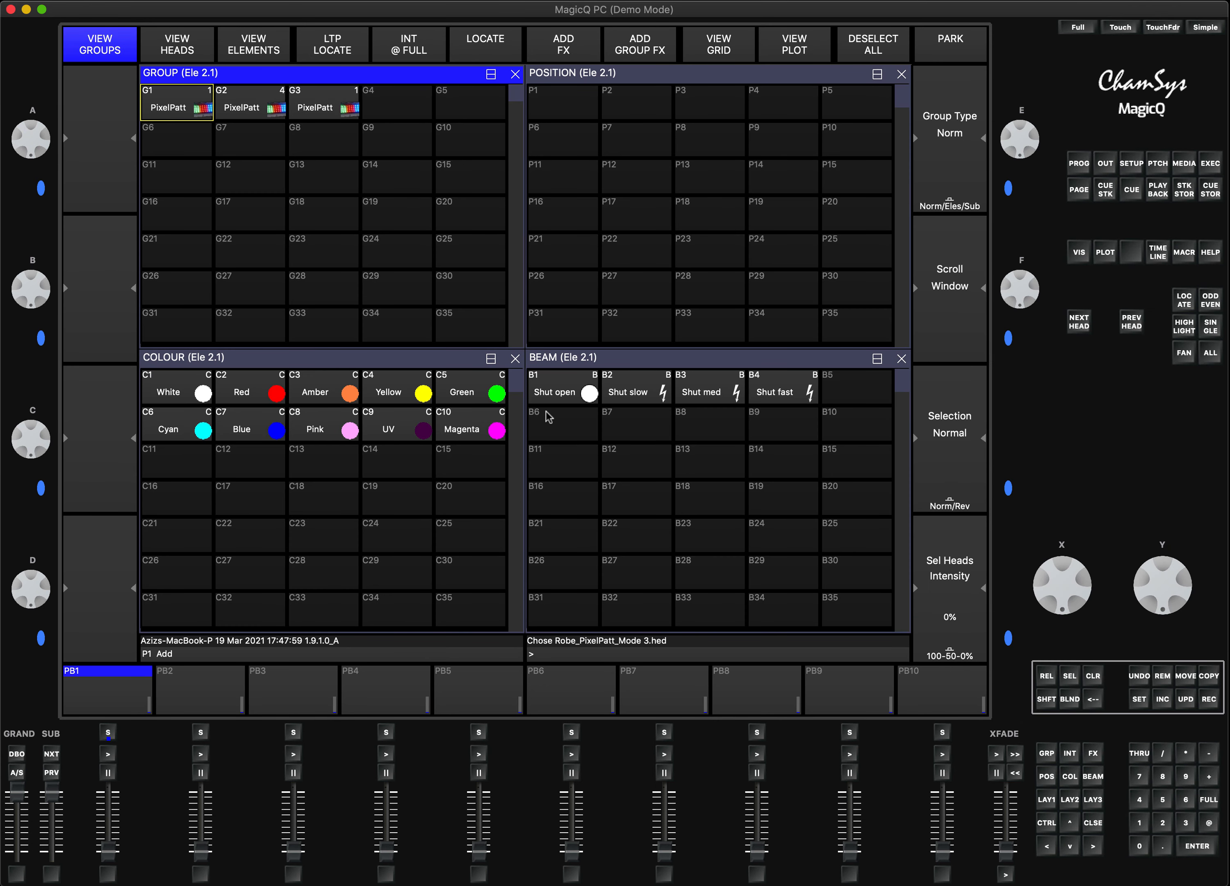
pyautogui.click(317, 98)
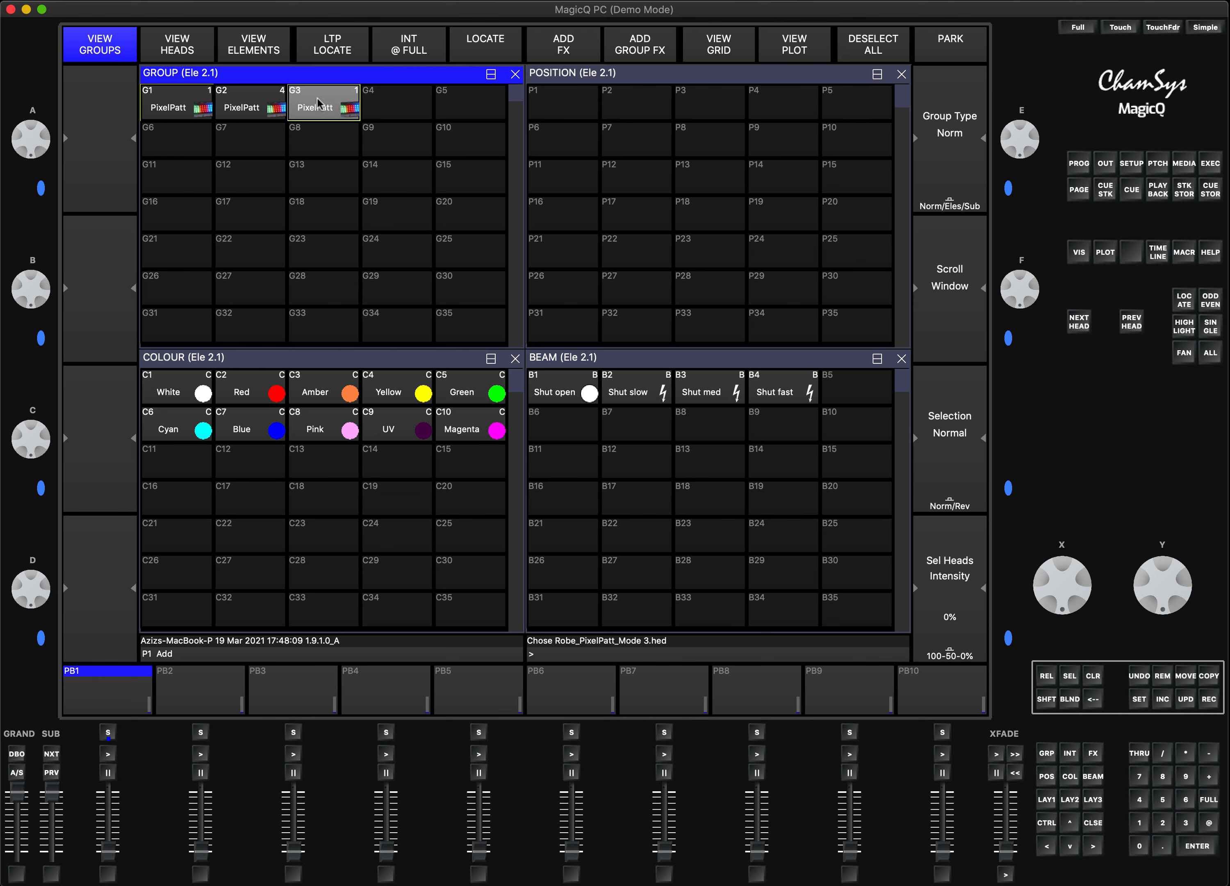
pyautogui.click(259, 43)
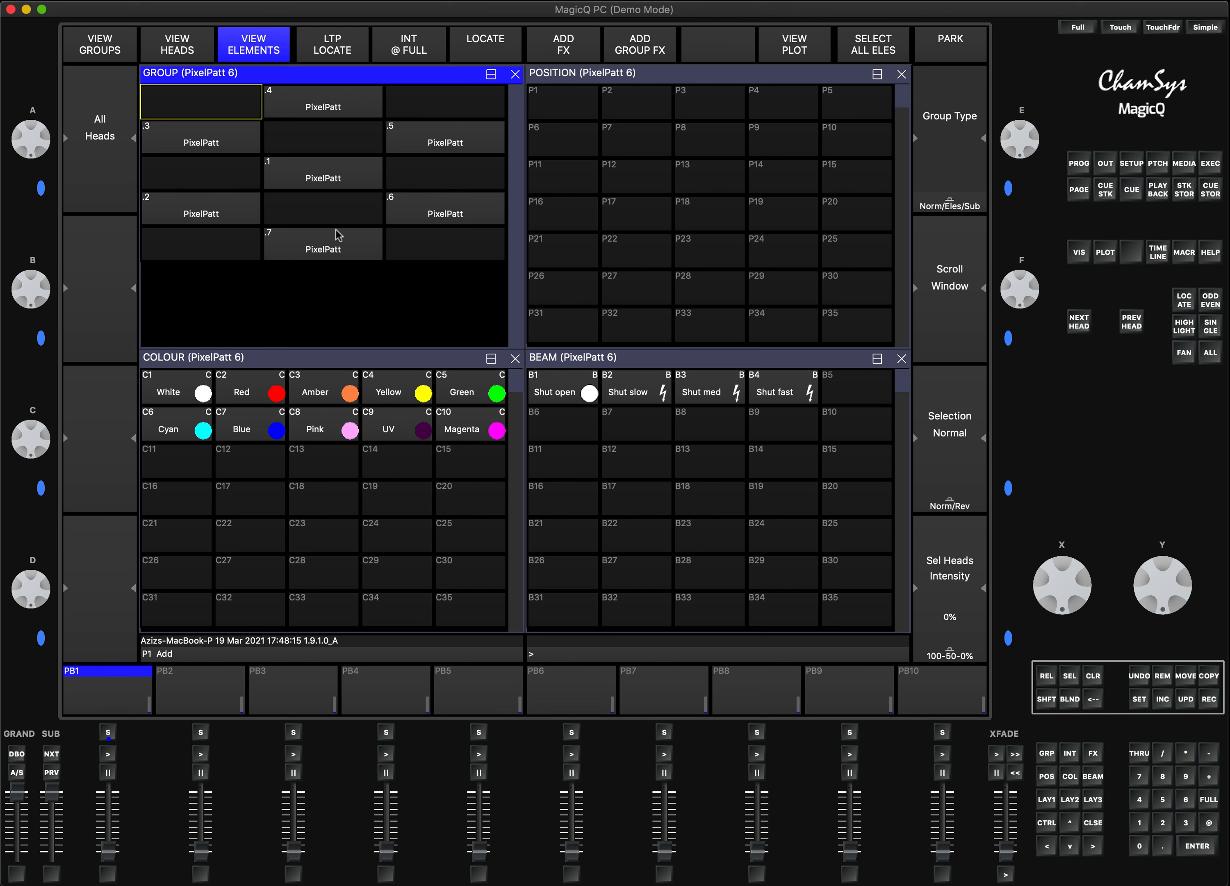
# - Select and locate elements .7, .2 and .1 of the PixelPatt, clear the programmer and return to the groups view
pyautogui.click(333, 245)
pyautogui.click(238, 215)
pyautogui.click(360, 161)
pyautogui.click(1185, 301)
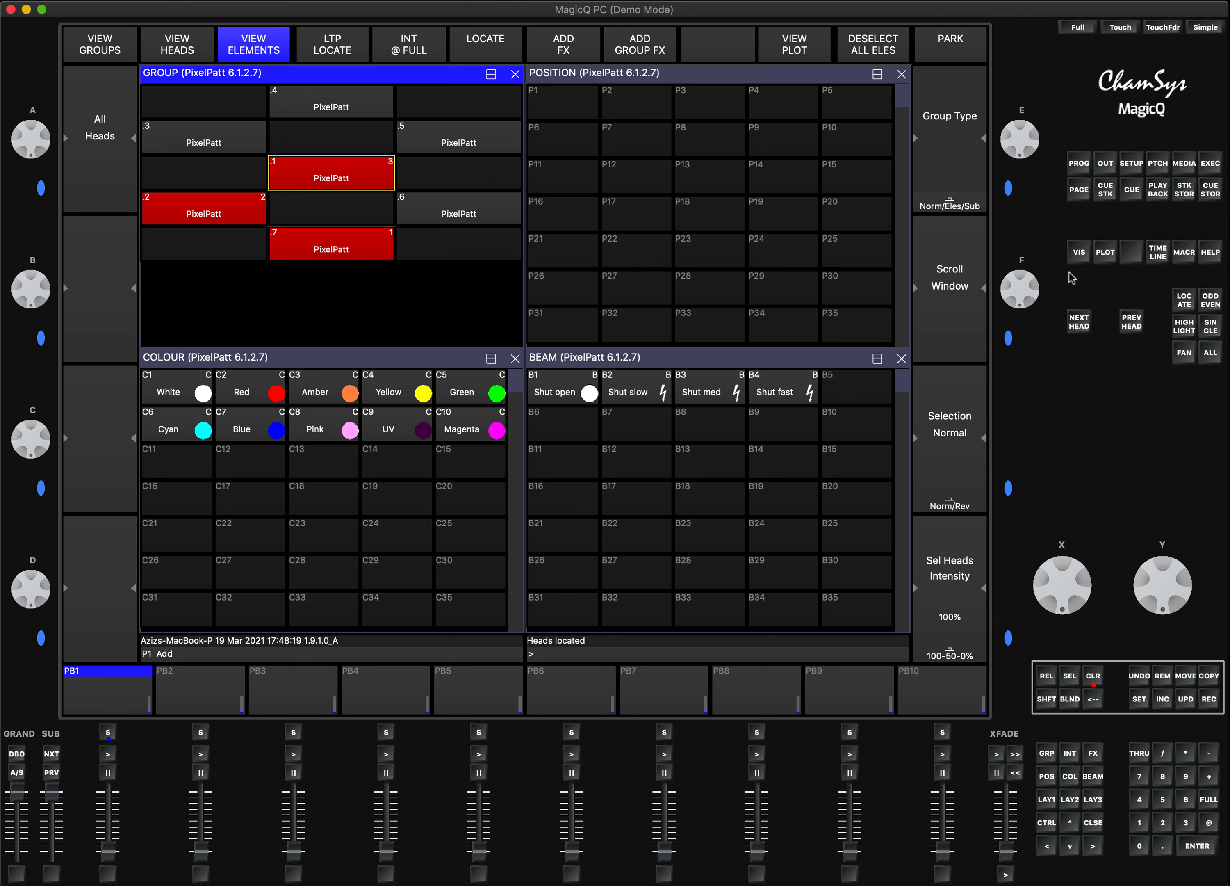
pyautogui.click(1097, 676)
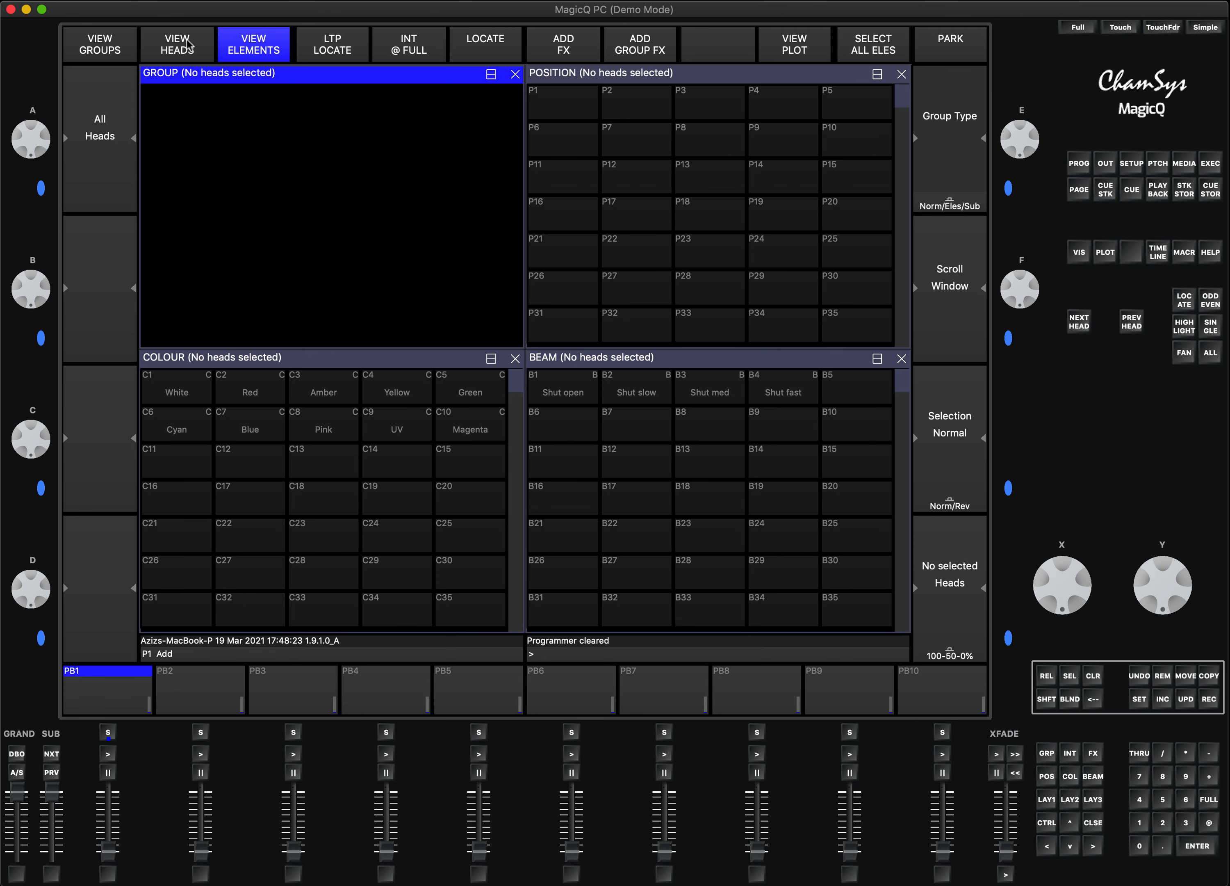
pyautogui.click(111, 53)
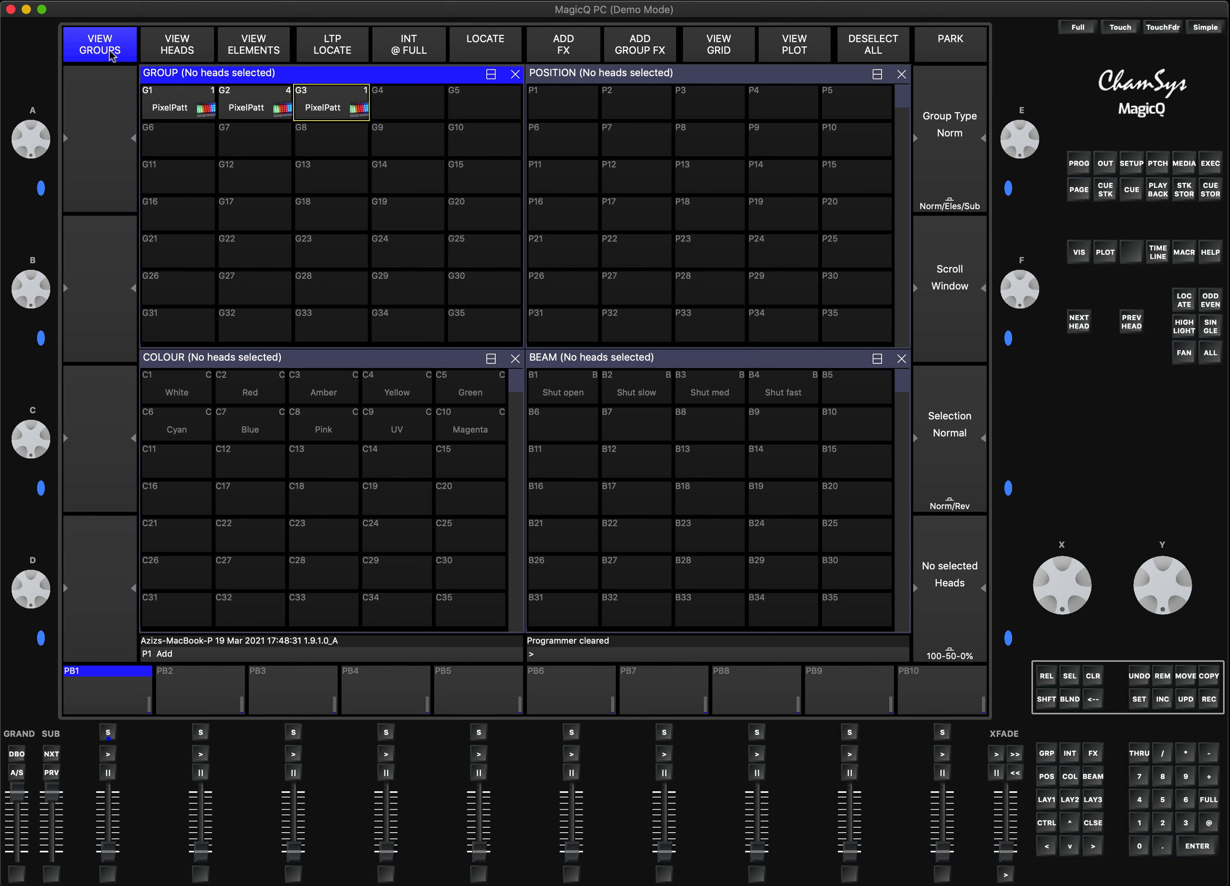
# - Choose the Robe Pixel Patt head in Mode 4 from the head library for patching
pyautogui.click(1164, 165)
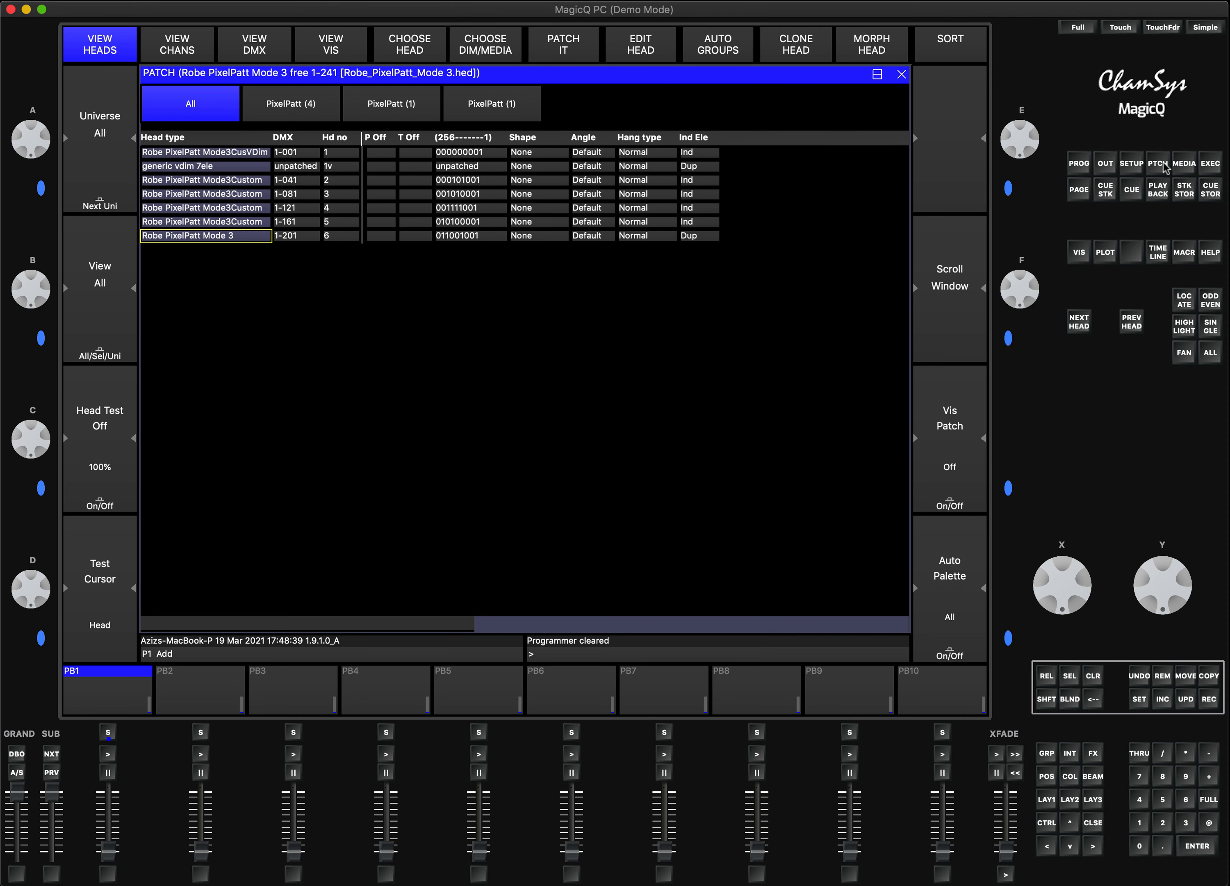
pyautogui.click(416, 46)
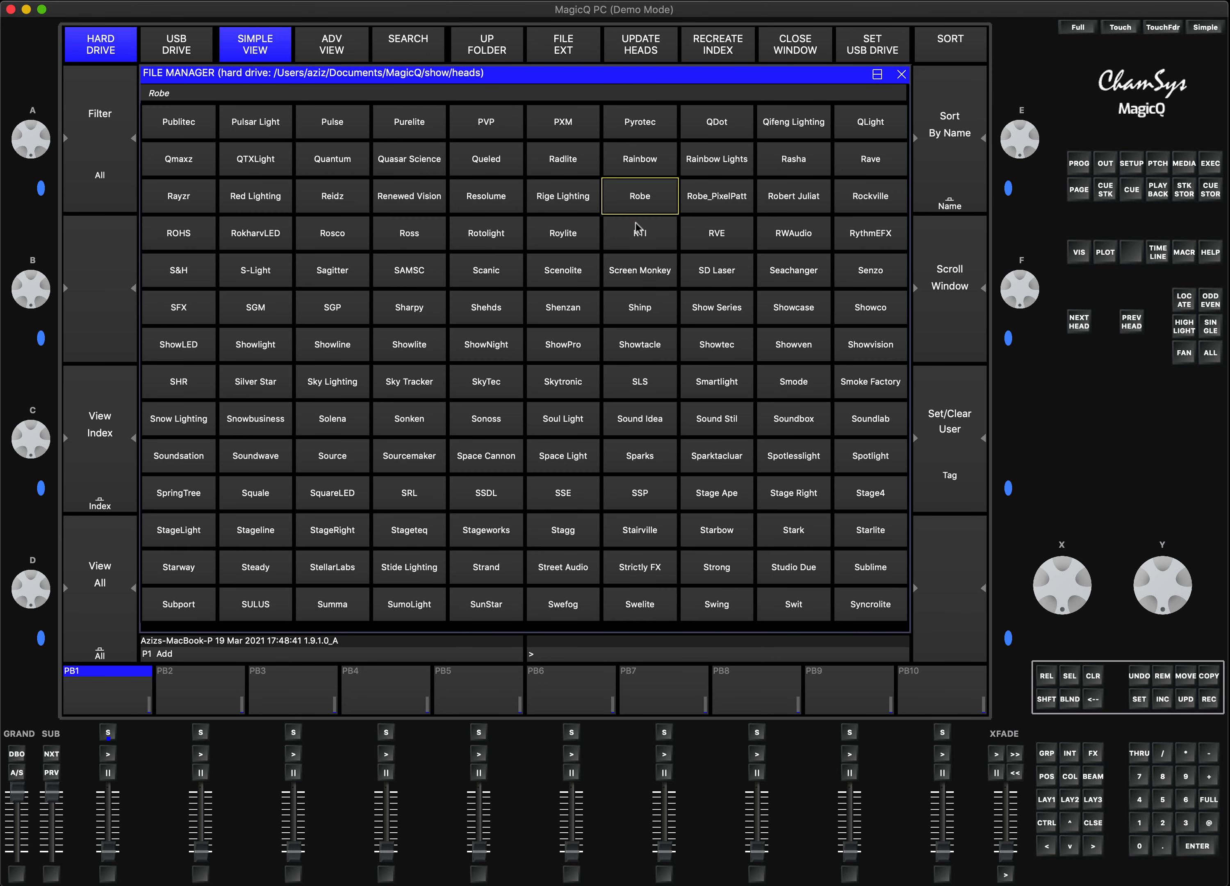
pyautogui.click(648, 204)
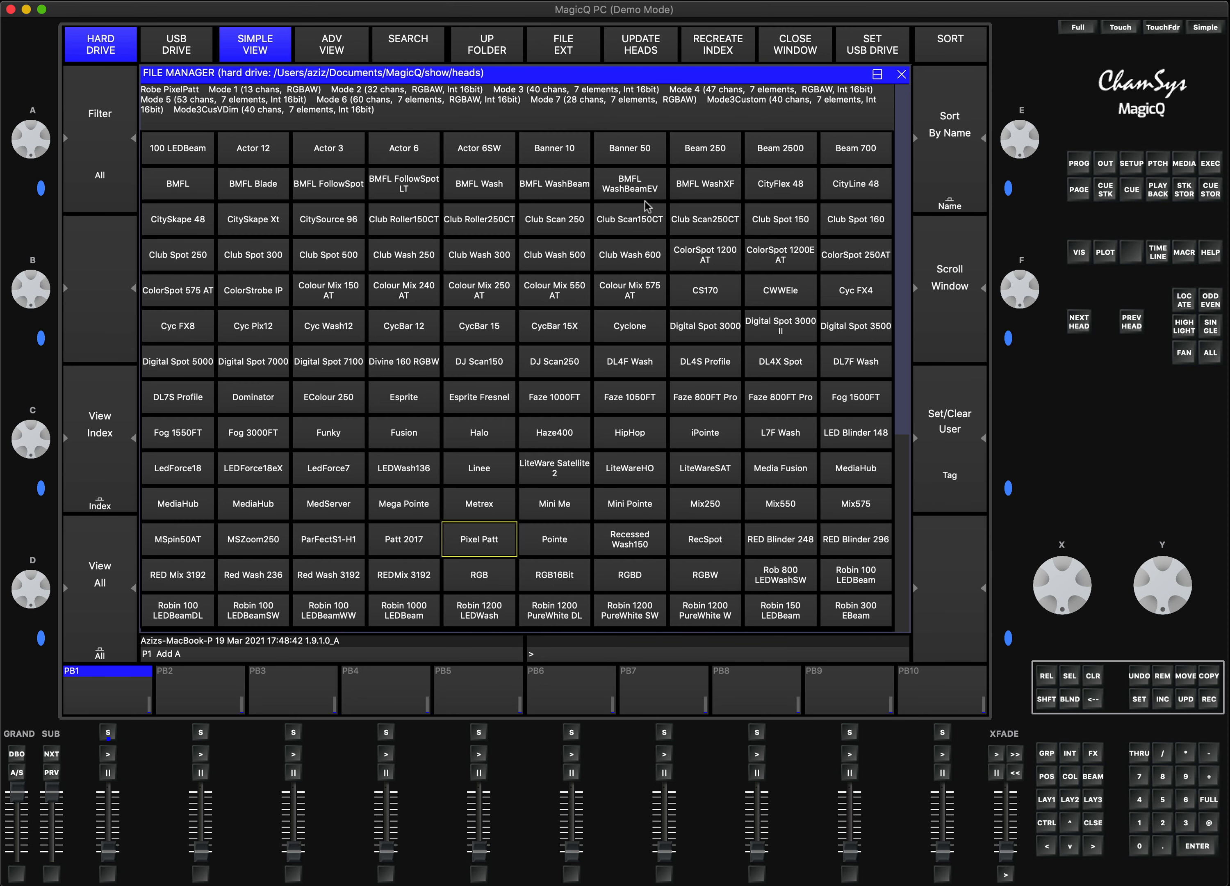
pyautogui.click(474, 533)
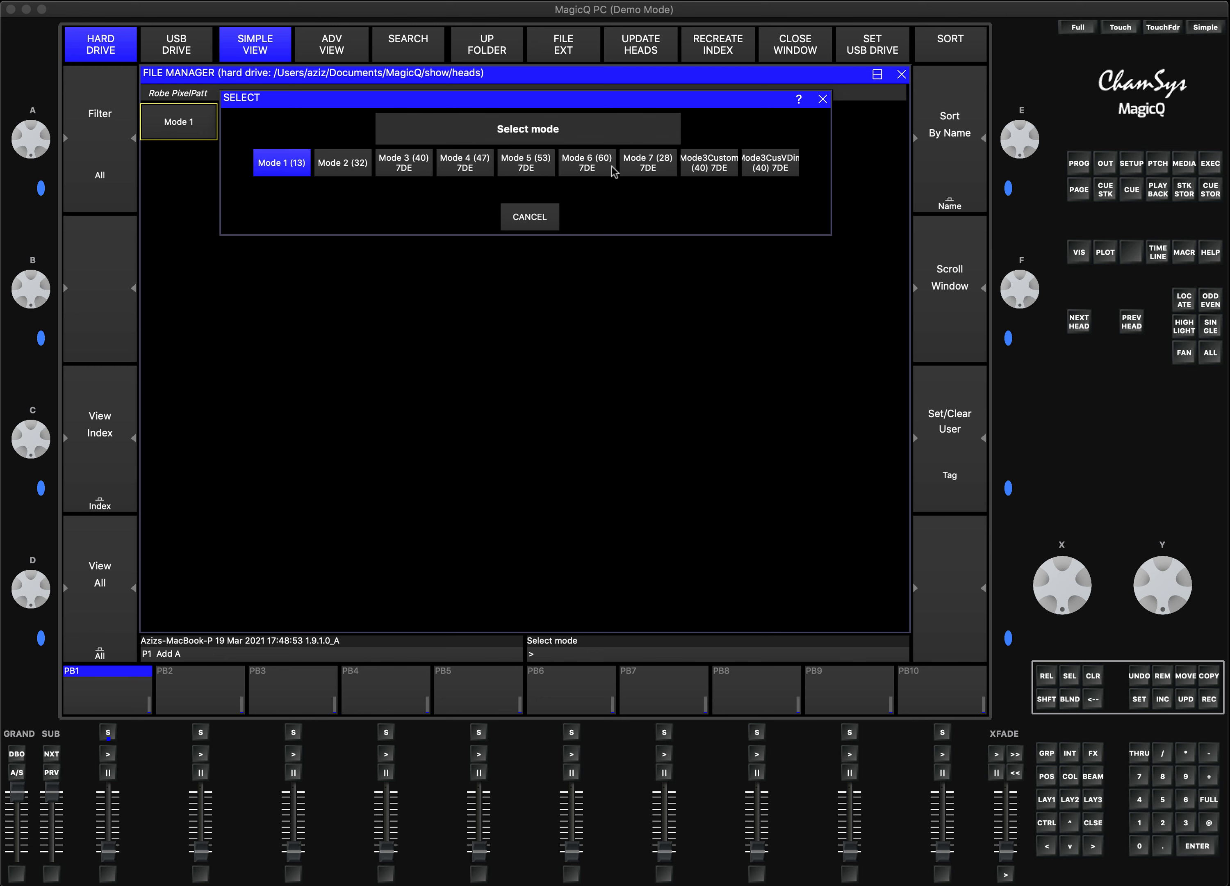
pyautogui.click(465, 164)
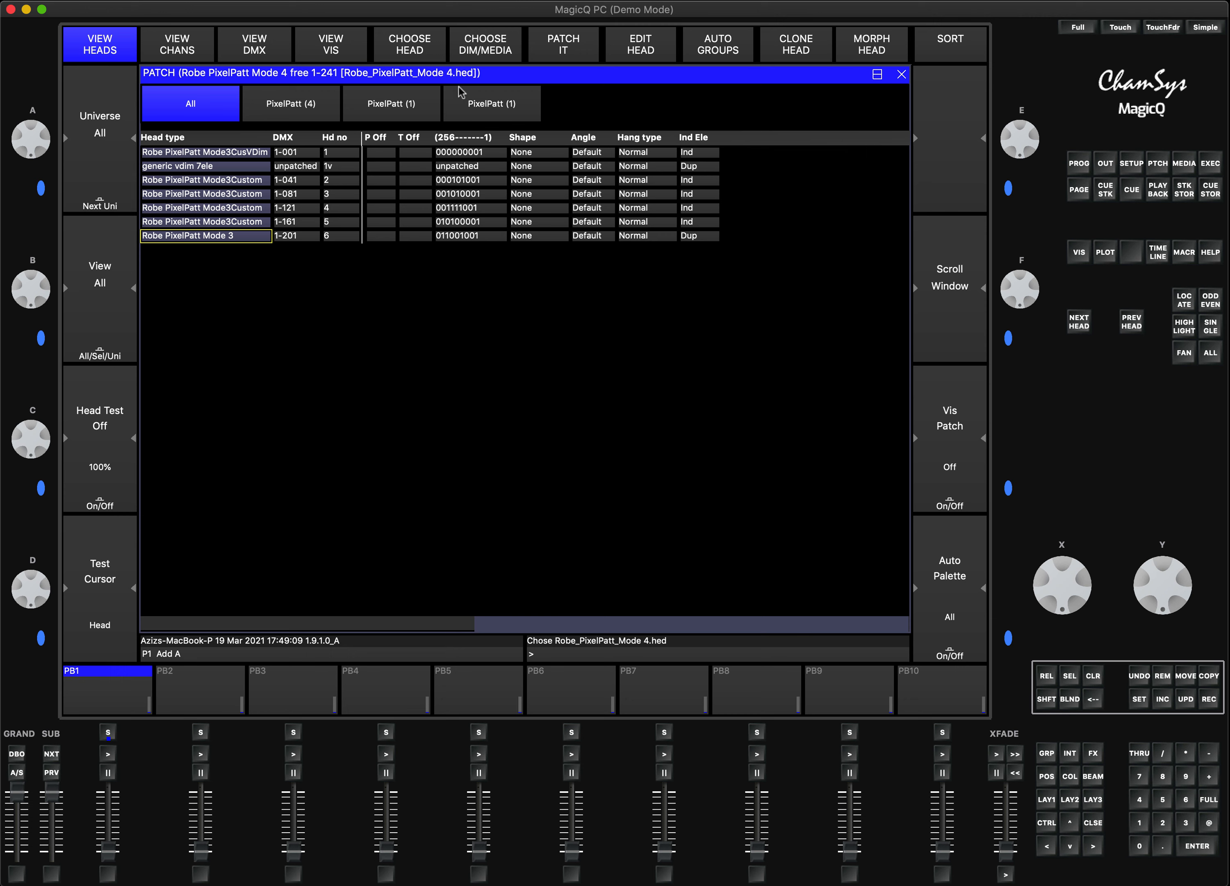
# - Patch one Robe PixelPatt Mode 4 head at the next free DMX address
pyautogui.click(564, 43)
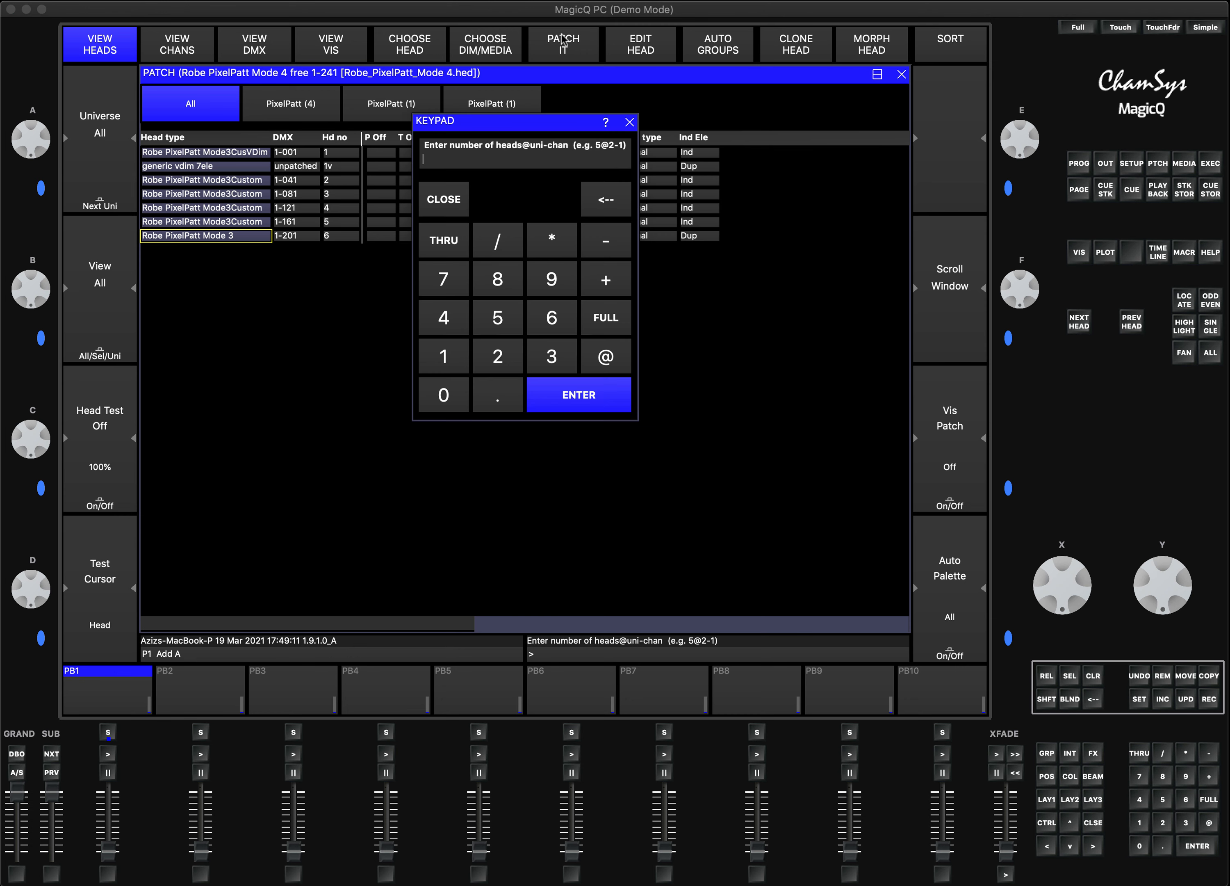
pyautogui.click(455, 364)
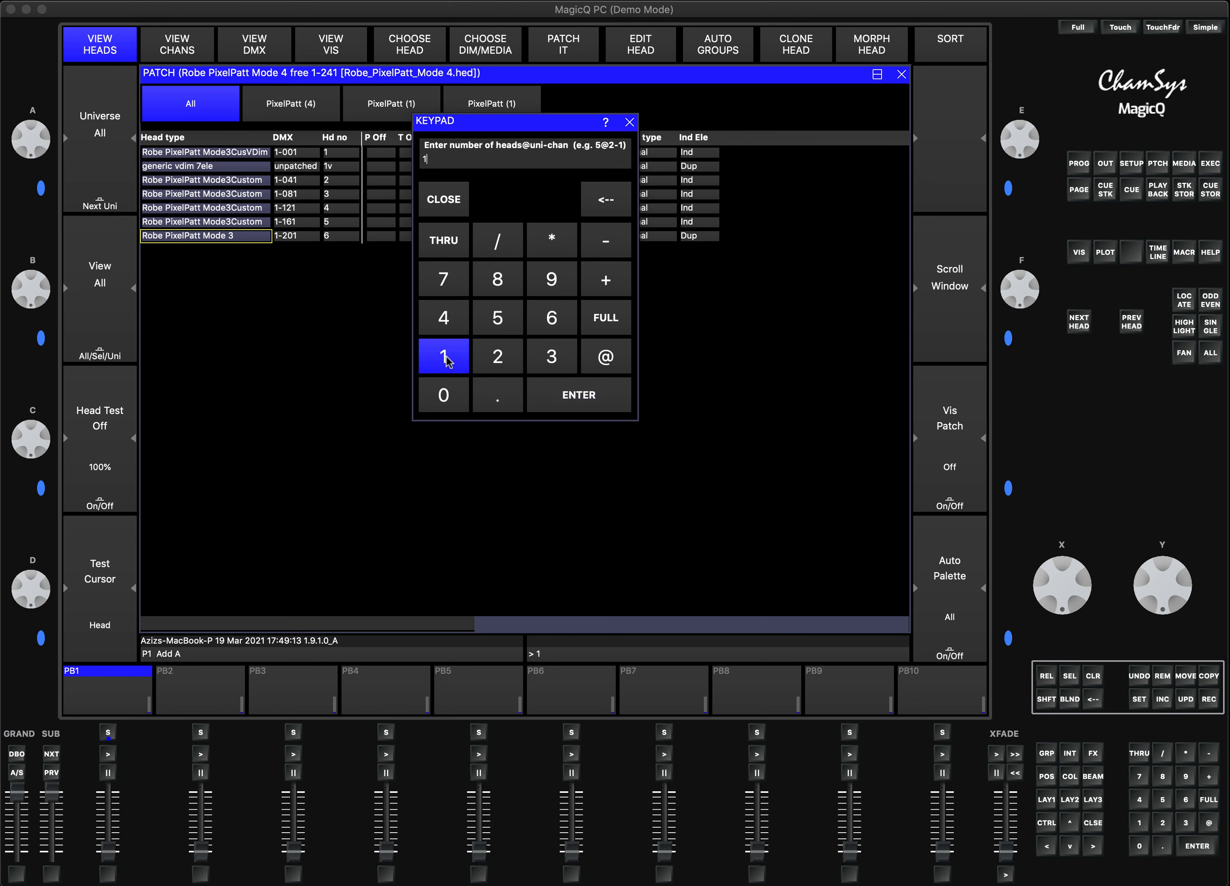
pyautogui.click(579, 395)
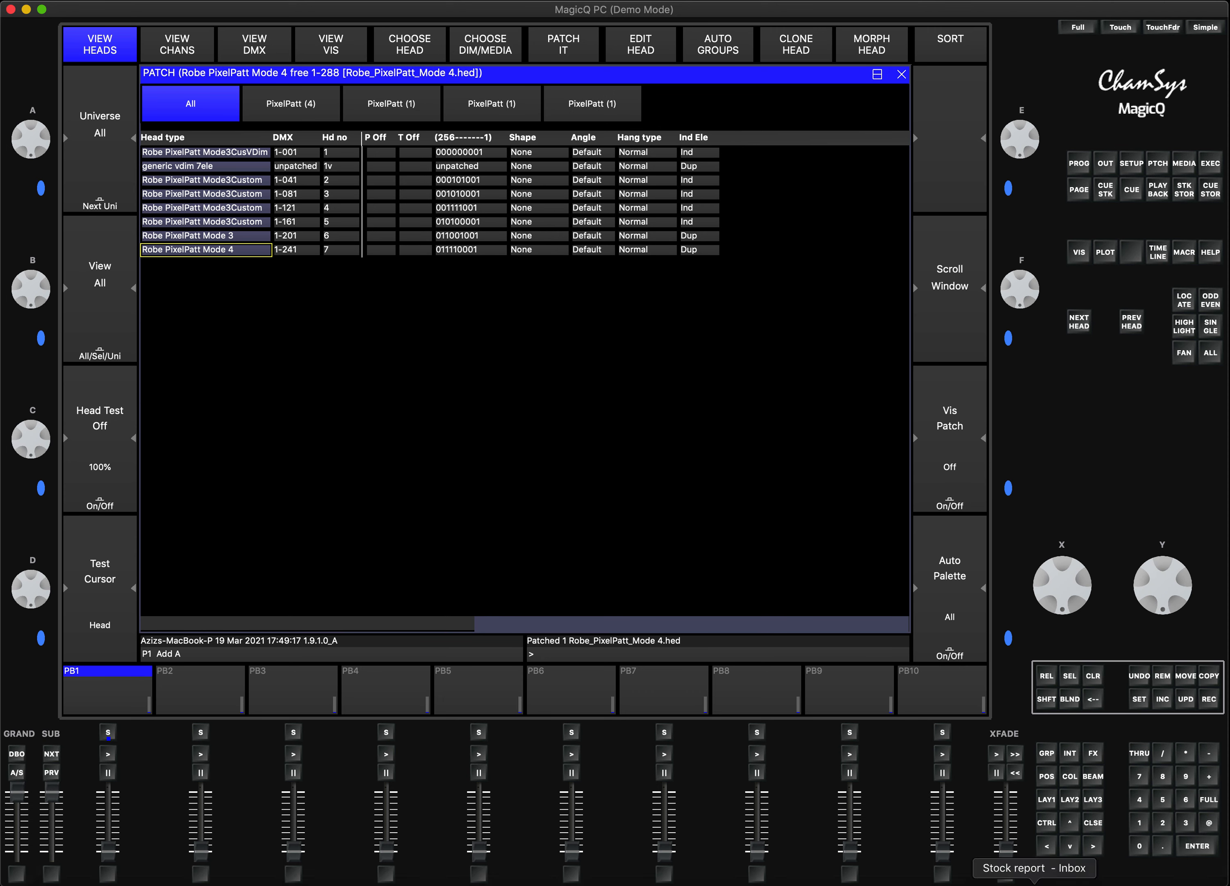
# - Select head 7, the Mode 4 PixelPatt, and display its element layout
pyautogui.click(1046, 799)
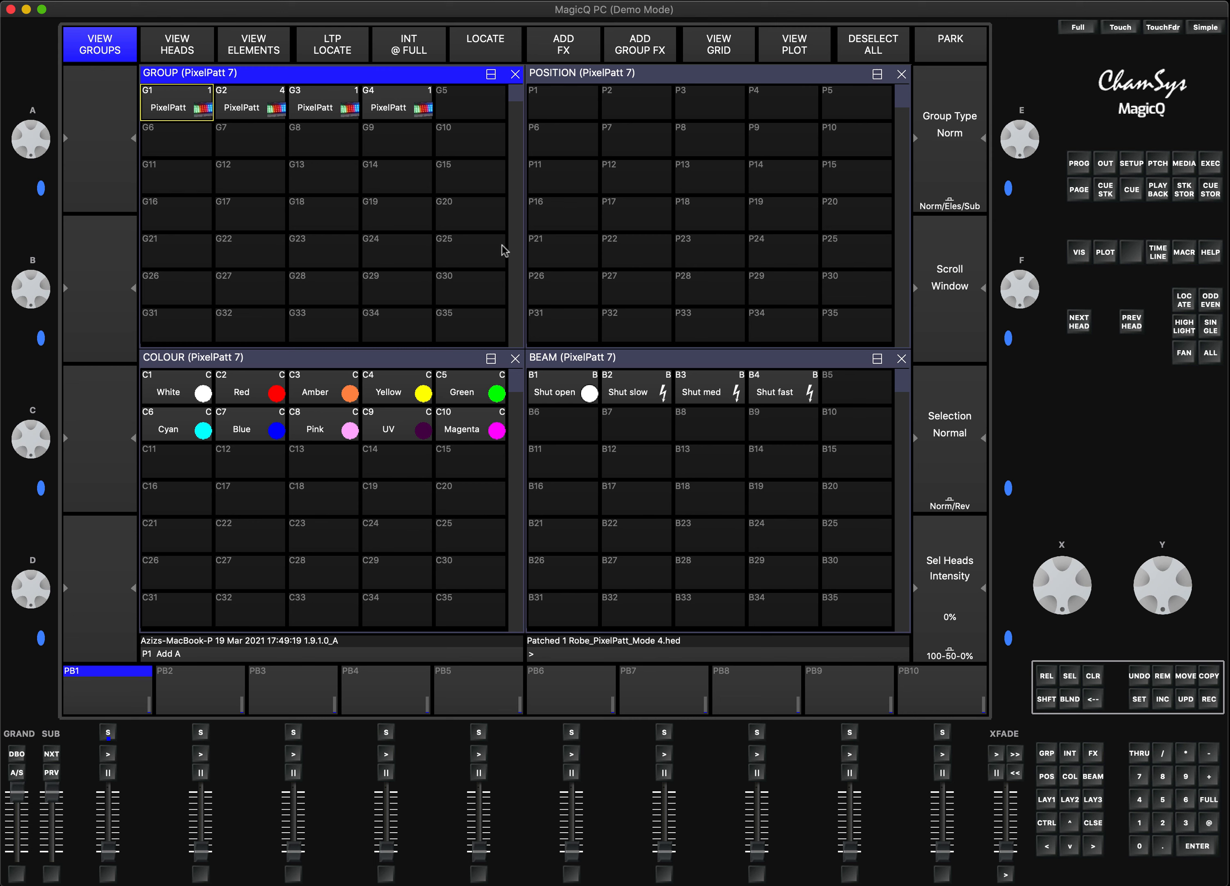
pyautogui.click(210, 45)
pyautogui.click(348, 146)
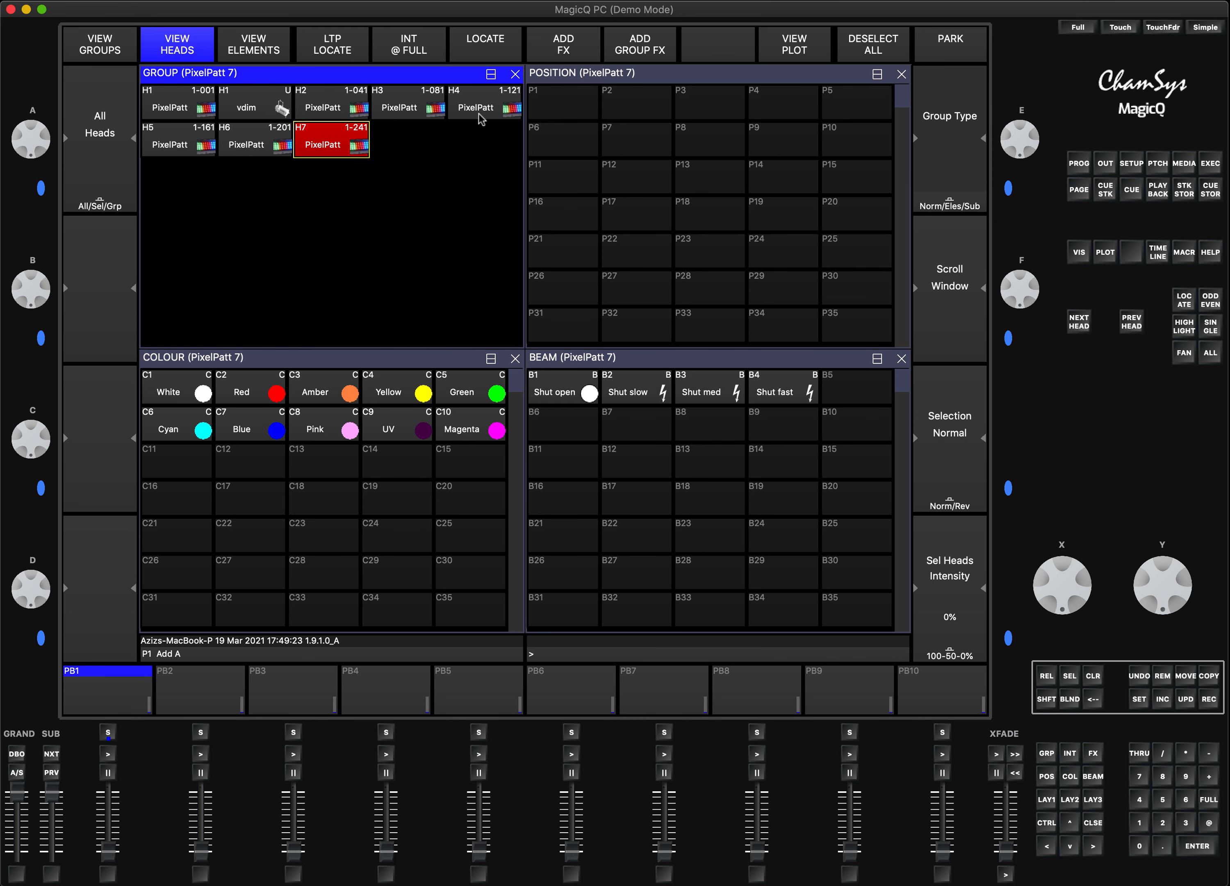
pyautogui.click(265, 44)
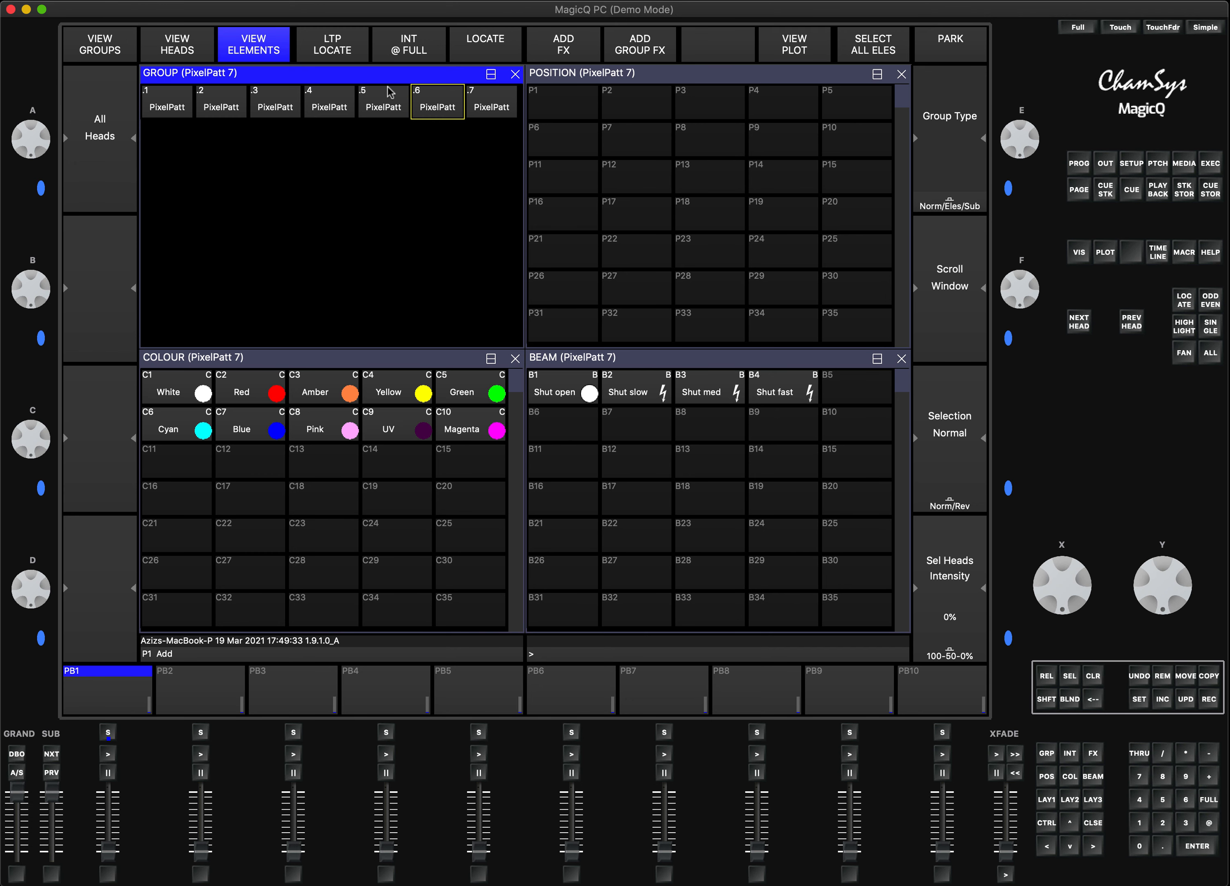
# - Choose the Robe PixelPatt Mode 4 as the current head and open its Multi settings in the Head Editor
pyautogui.click(1162, 162)
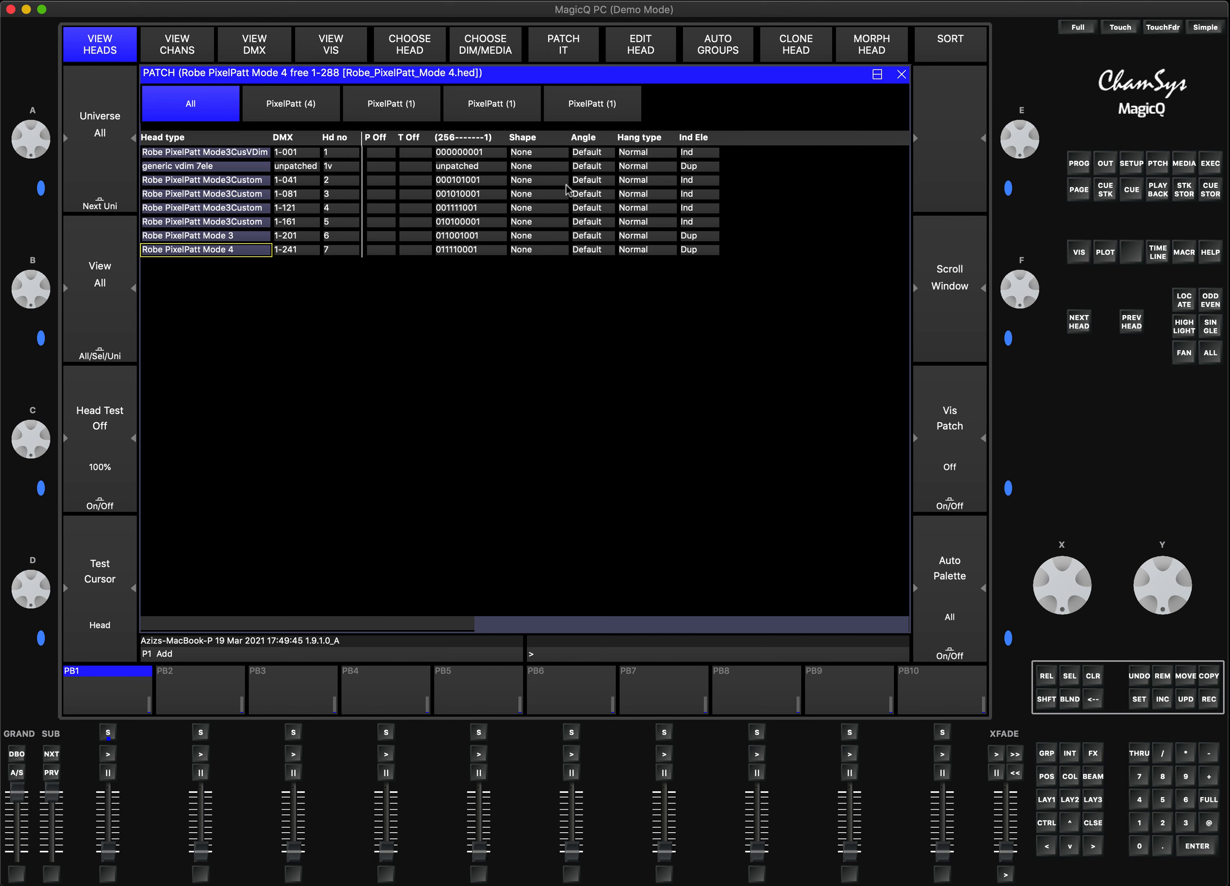
pyautogui.press('shift')
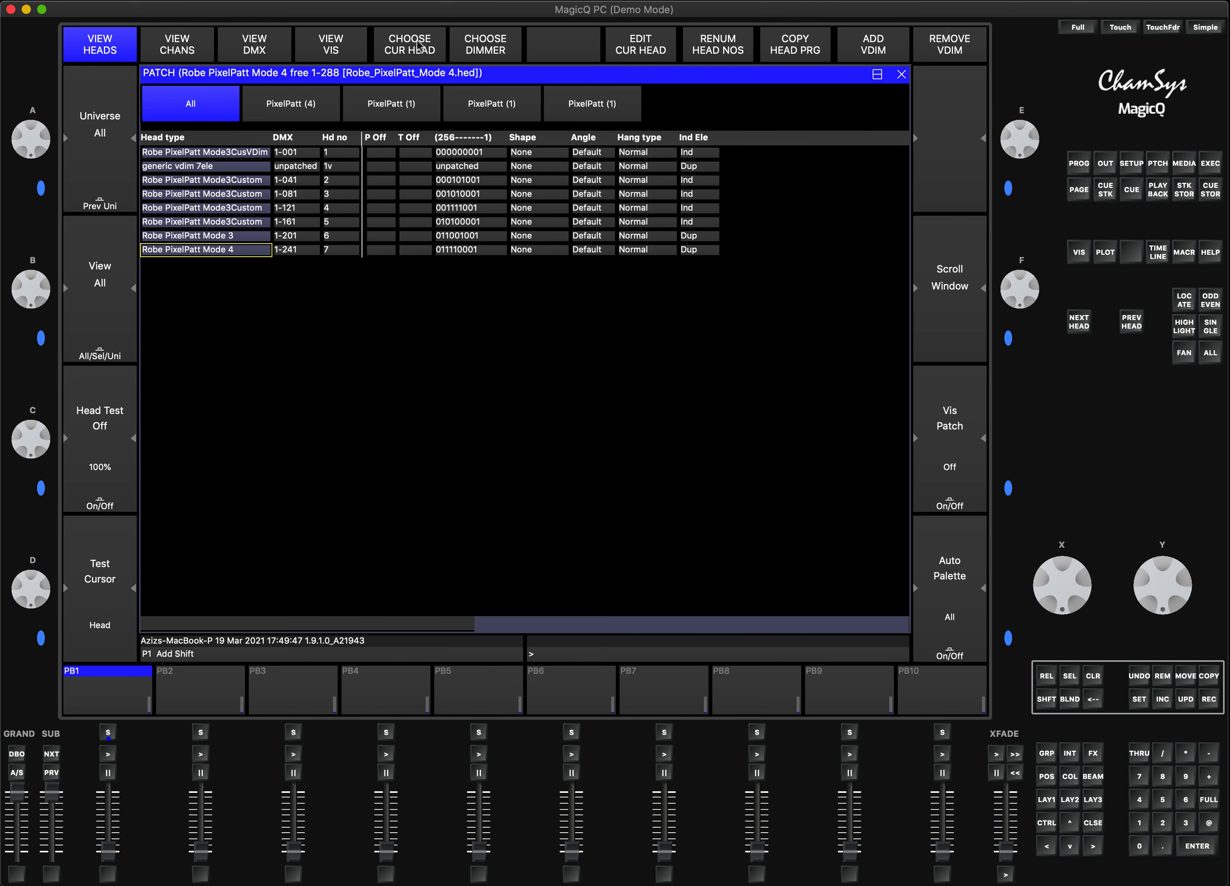
pyautogui.click(413, 51)
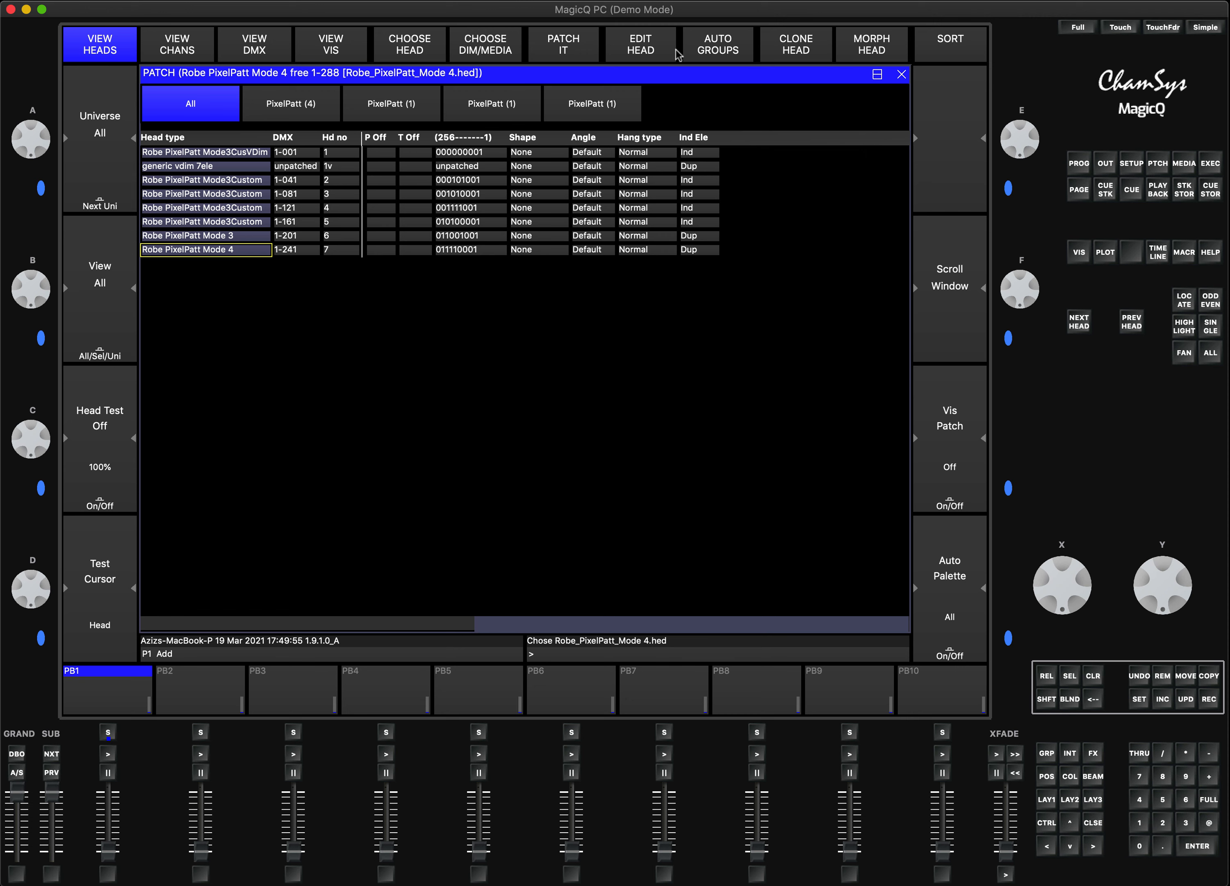
pyautogui.click(646, 44)
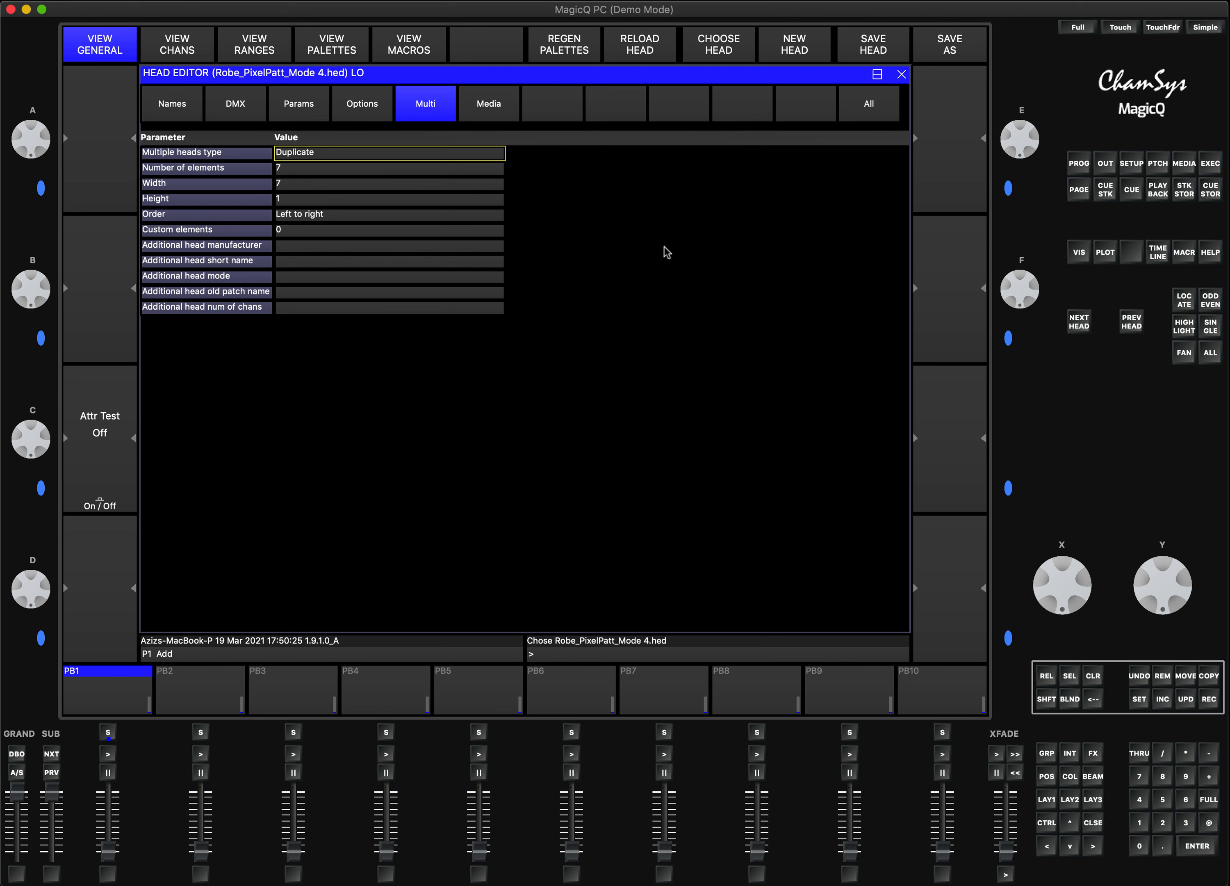
pyautogui.click(1105, 163)
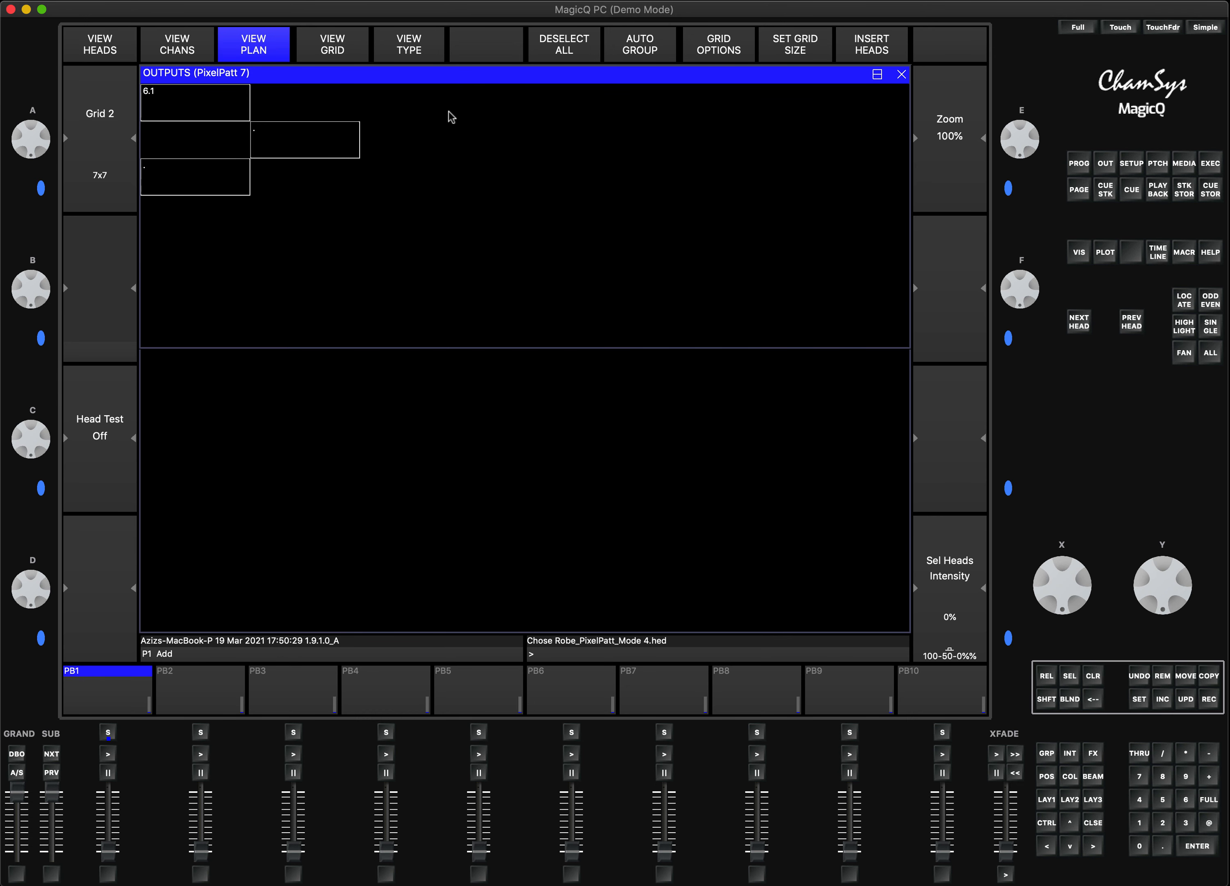
pyautogui.click(1093, 822)
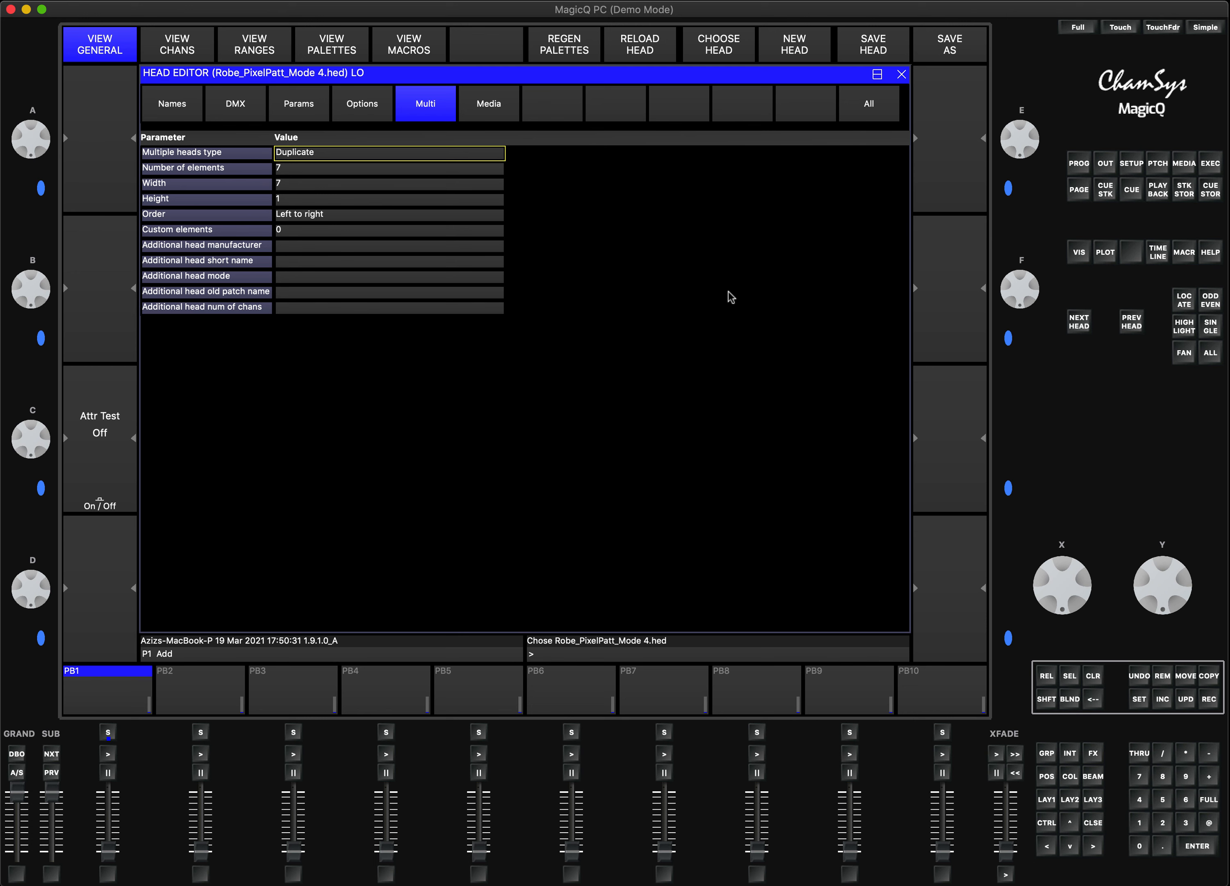
# - Set the Mode 4 head's element order to Custom and its element grid to width 3 and height 5
pyautogui.click(305, 214)
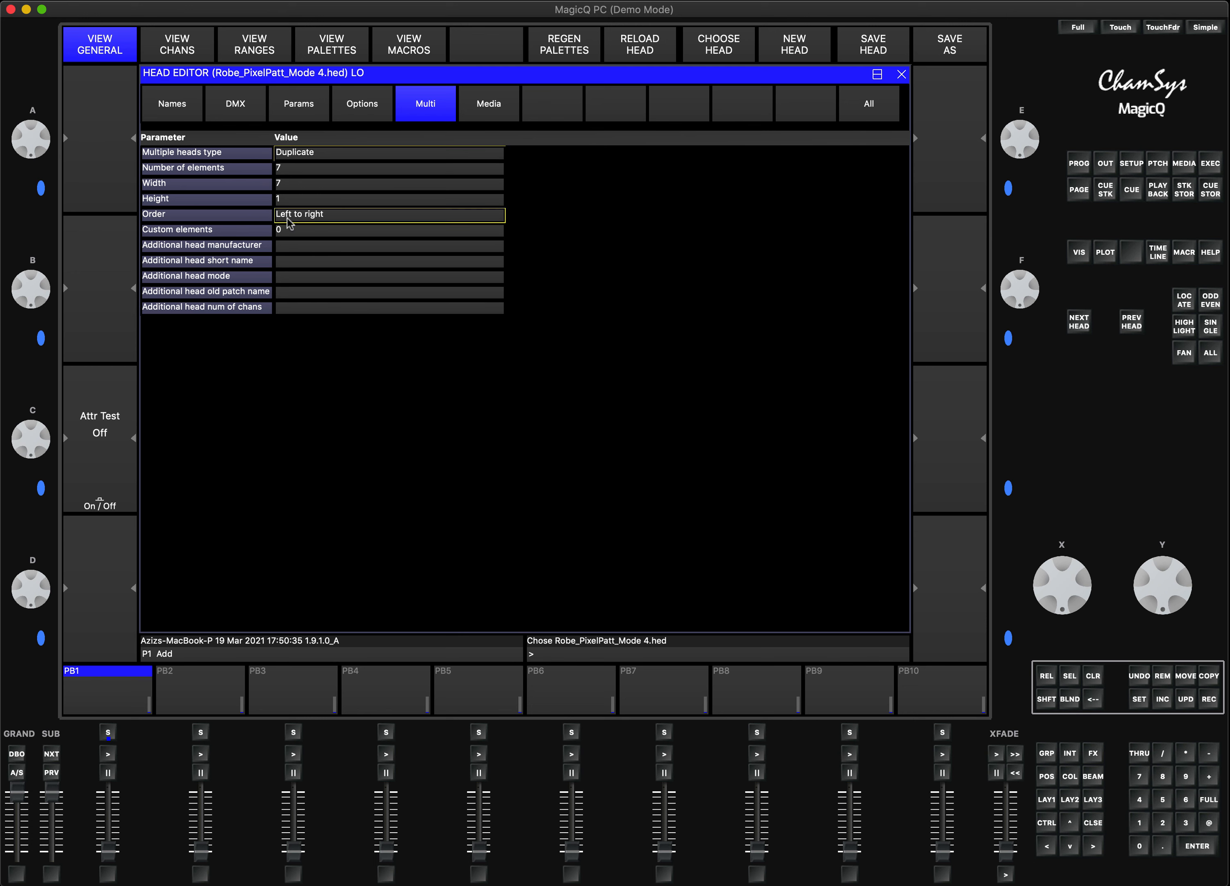
pyautogui.click(329, 217)
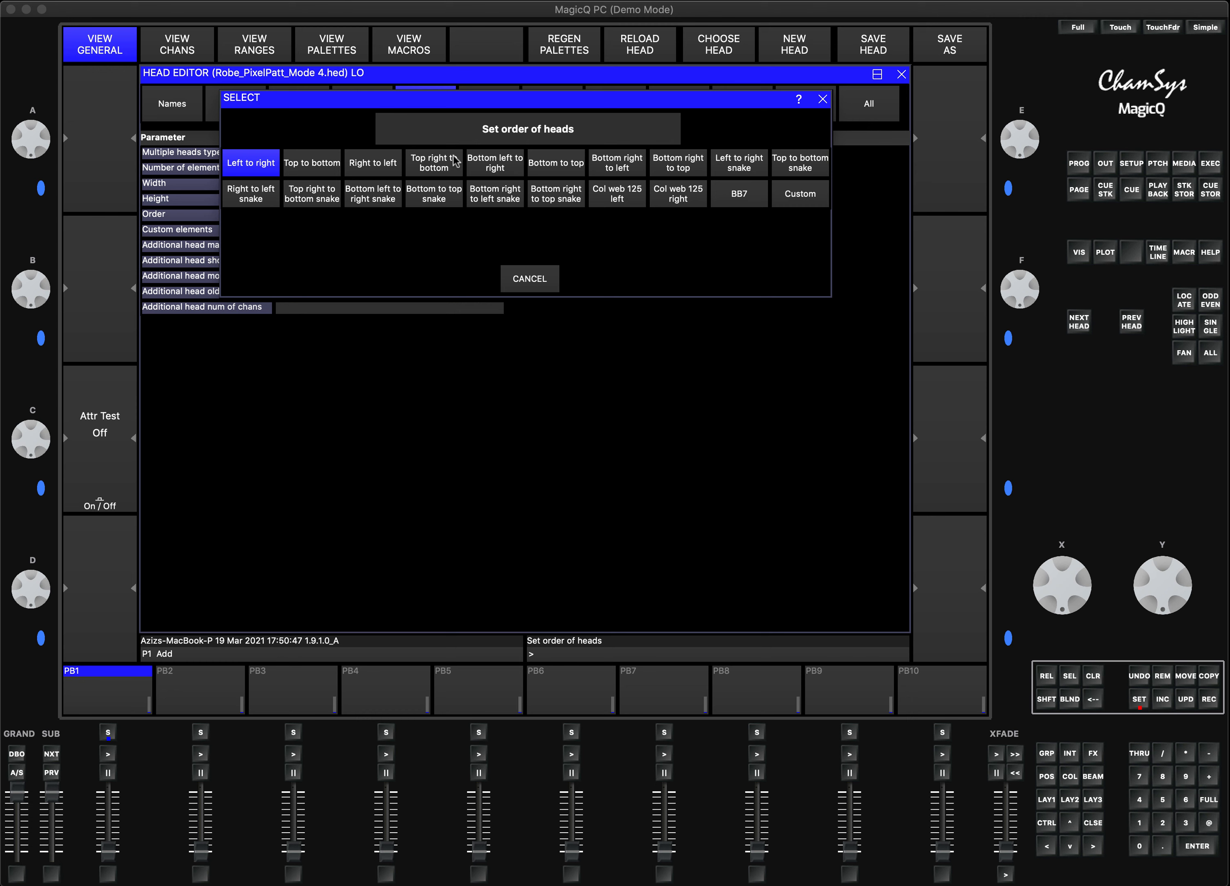
pyautogui.click(805, 195)
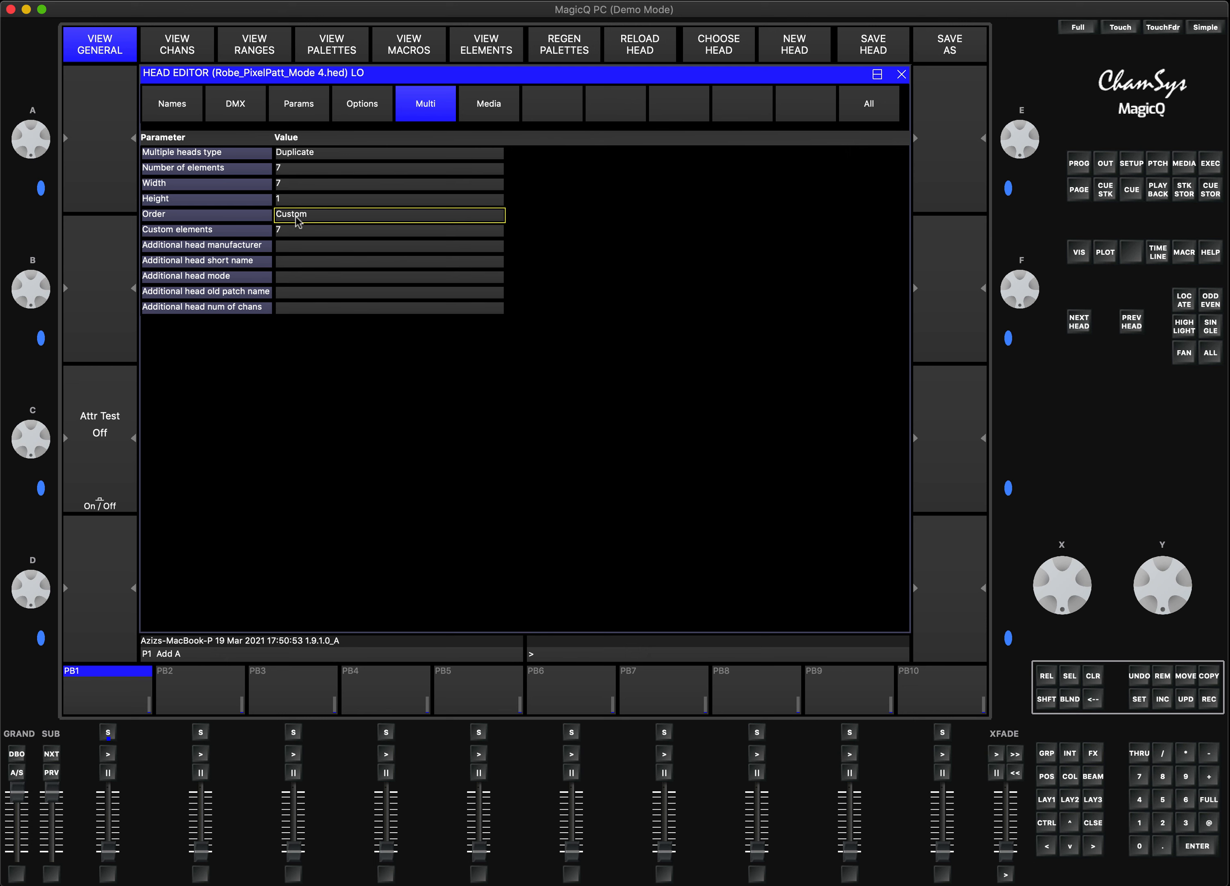
pyautogui.click(489, 51)
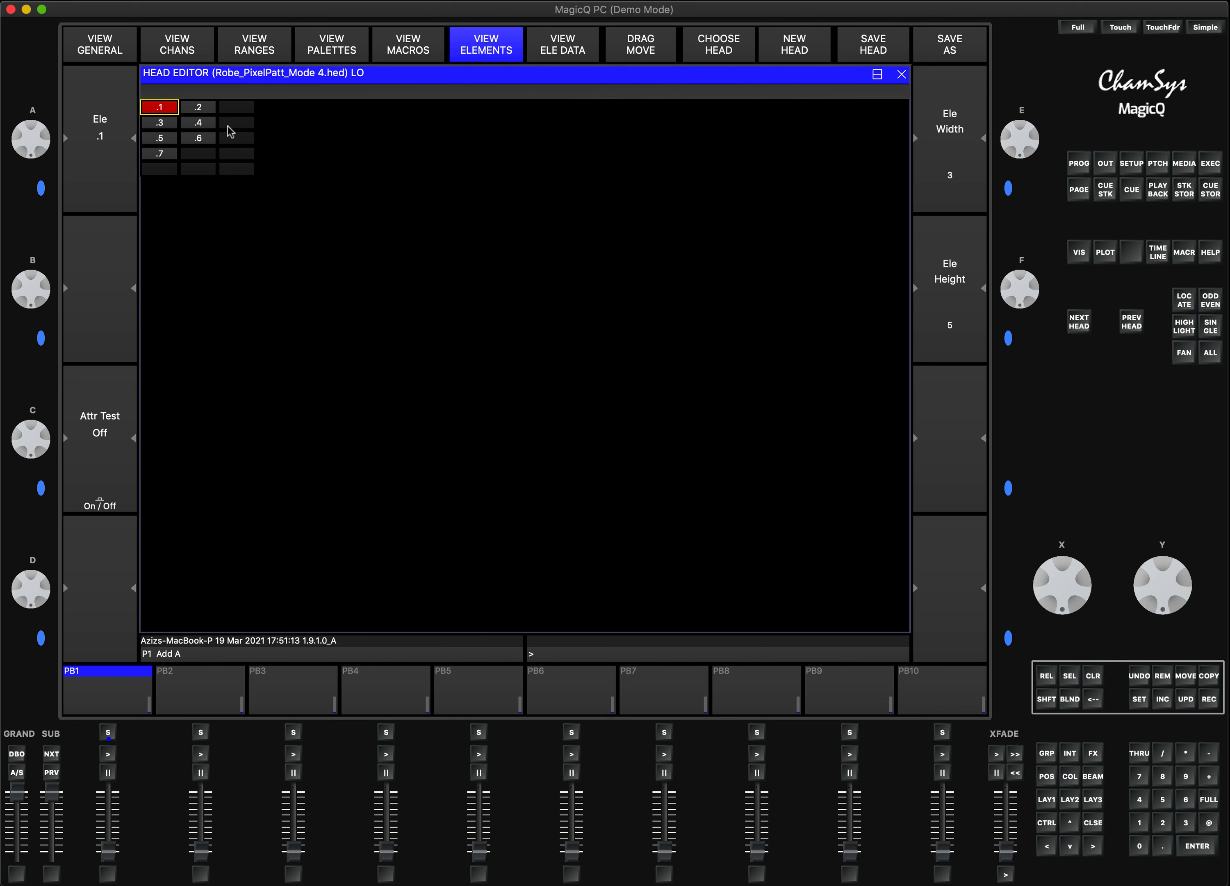
pyautogui.click(235, 138)
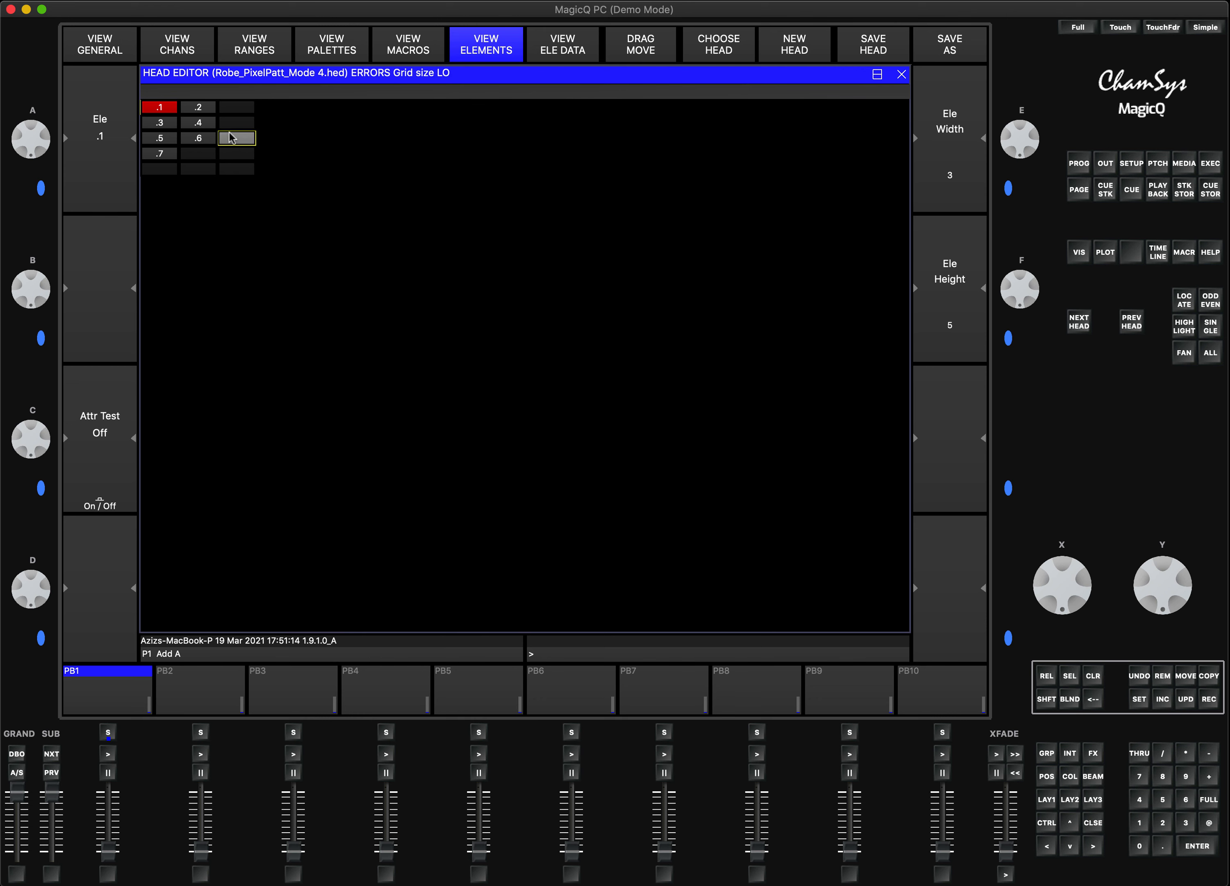
# - Turn on Drag Move and move element .7 to the middle cell of the grid's bottom row
pyautogui.click(645, 50)
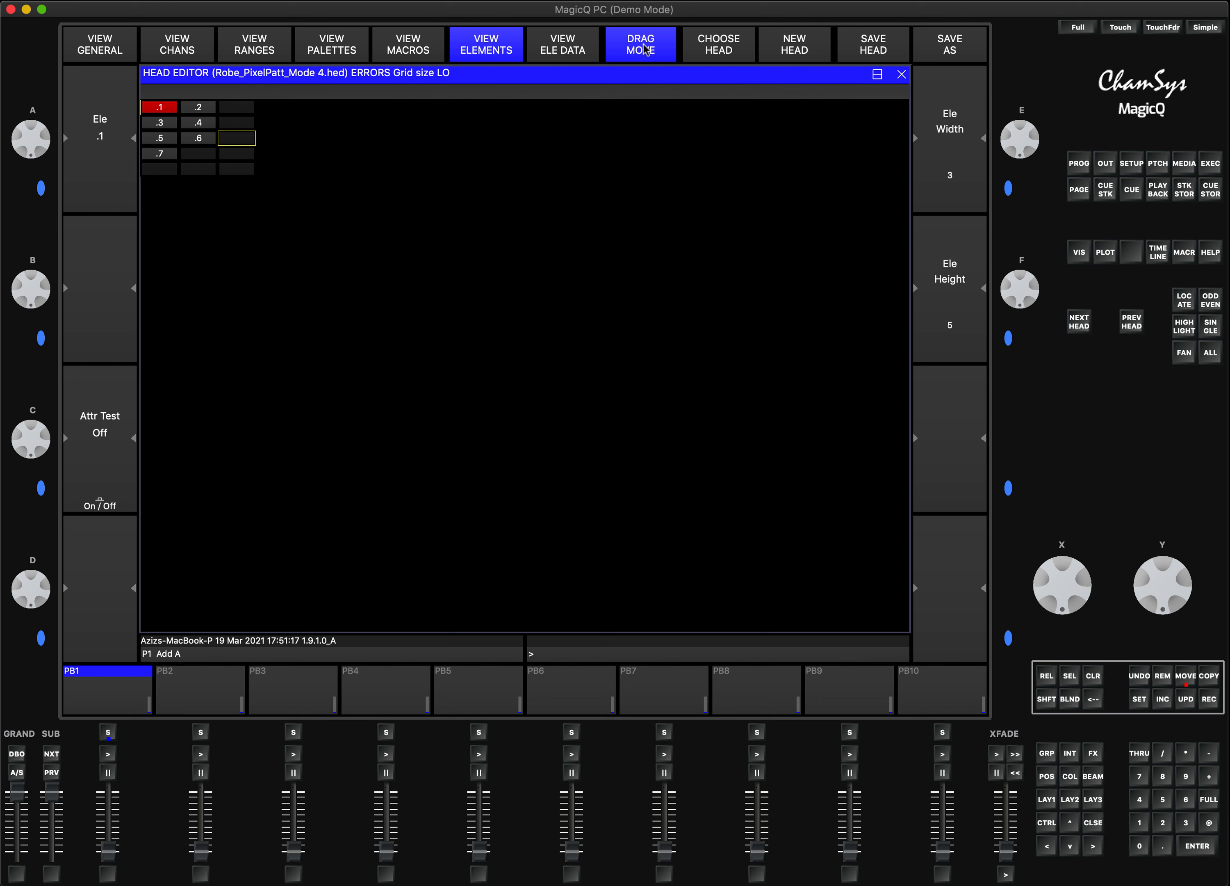
pyautogui.click(169, 157)
pyautogui.click(170, 157)
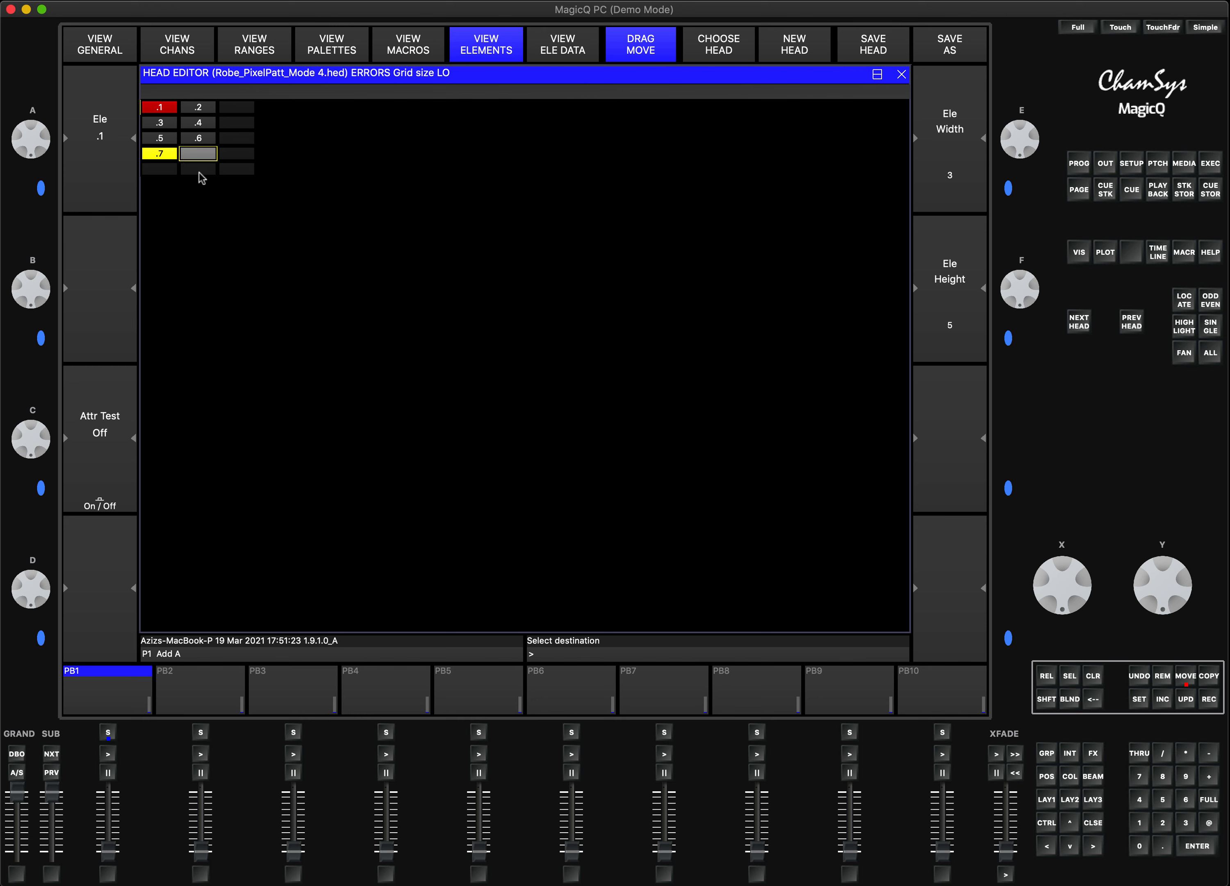
pyautogui.click(198, 170)
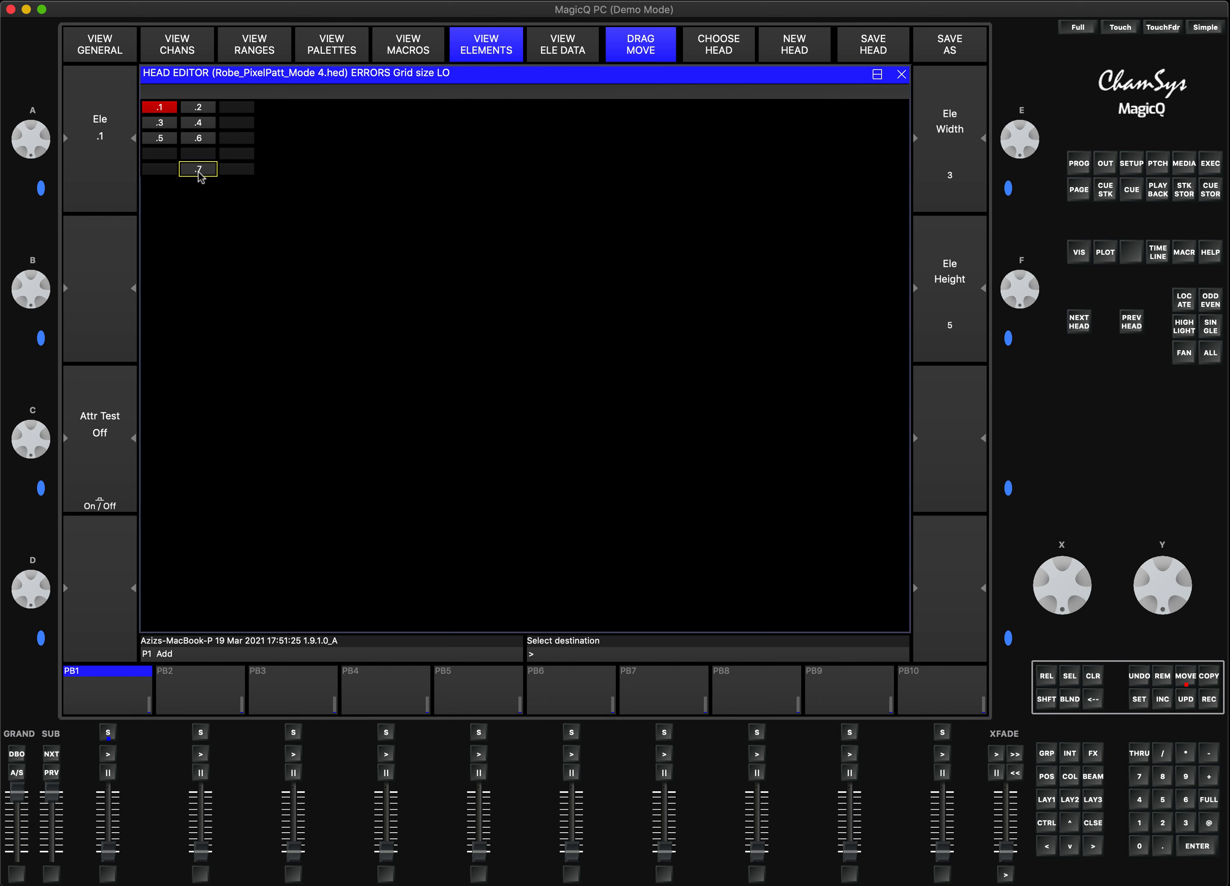
# - Move element .2 to the fourth row's left cell and element .6 to its right cell, checking against the manual's pixel positions
pyautogui.click(200, 109)
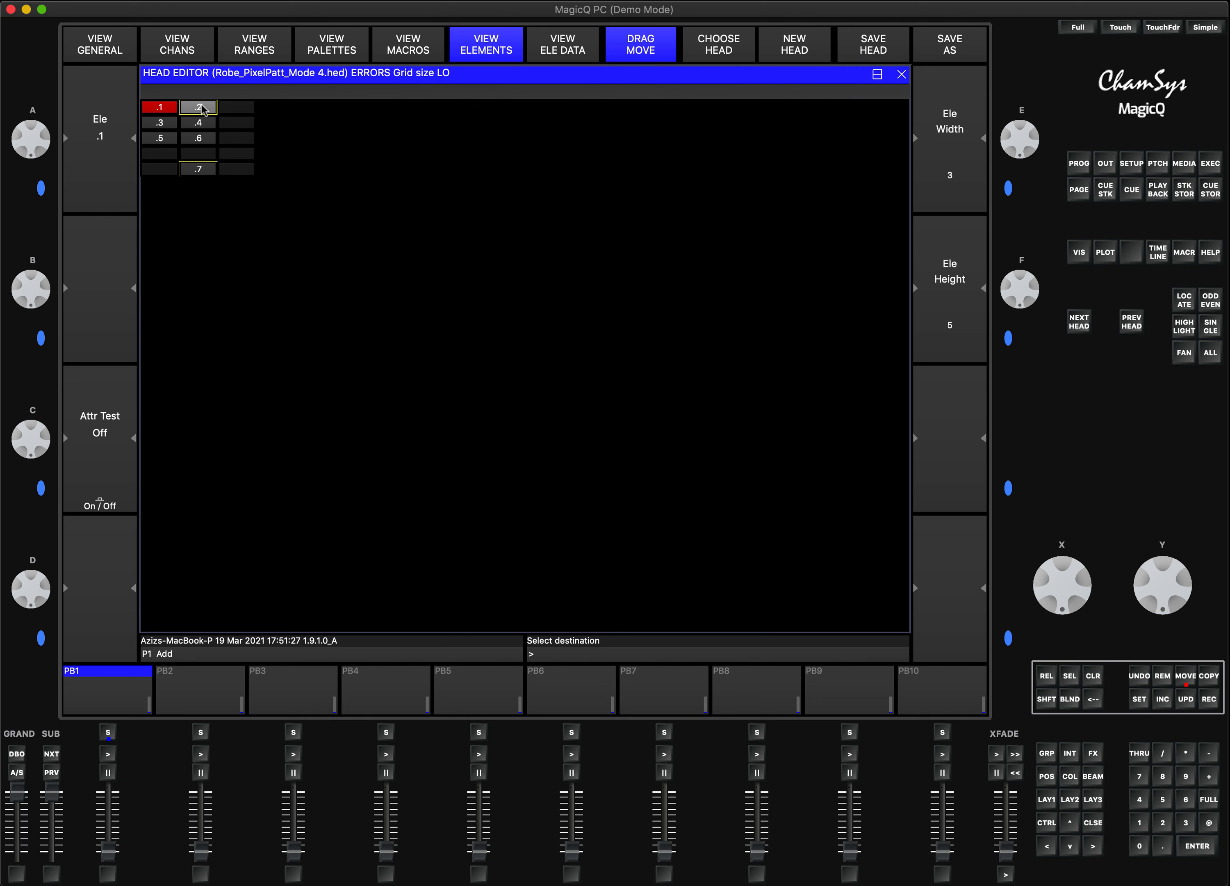
pyautogui.click(153, 155)
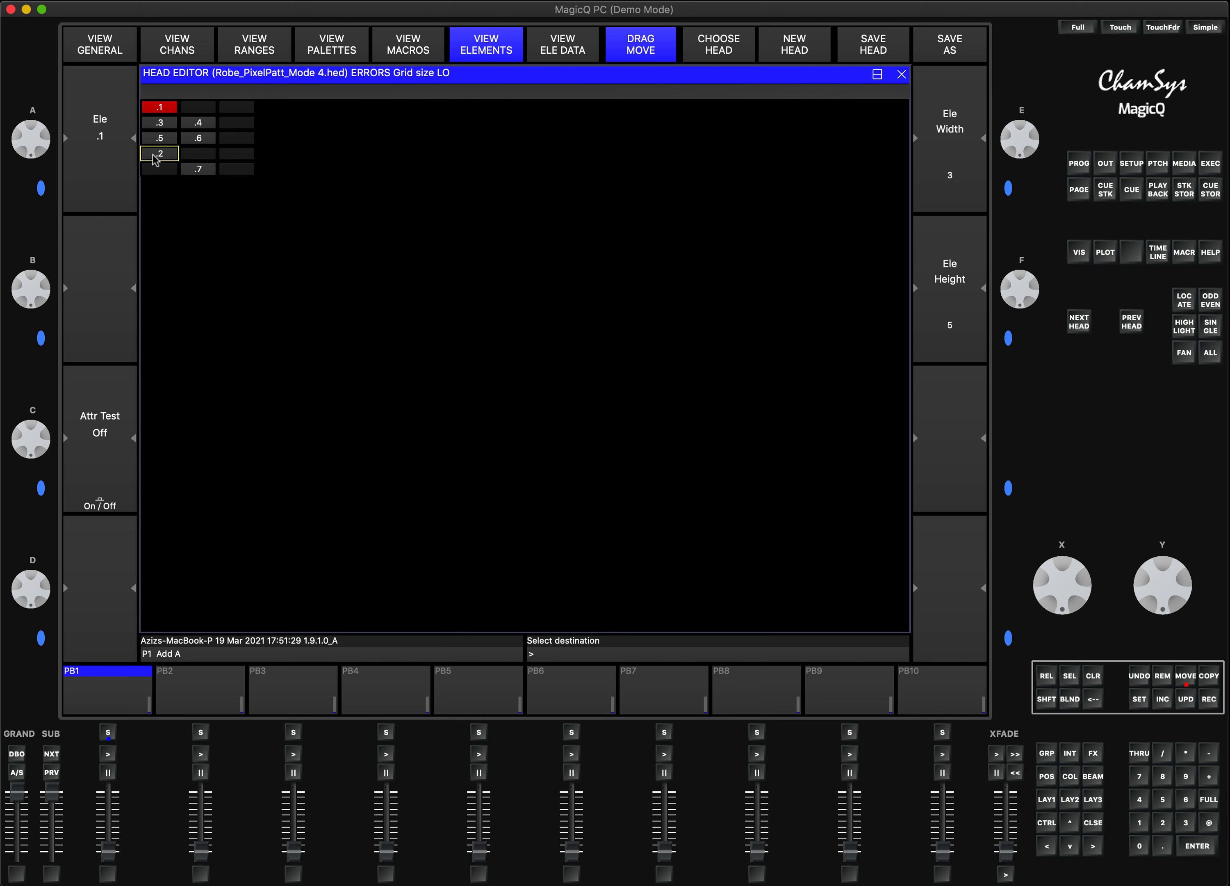
pyautogui.click(198, 138)
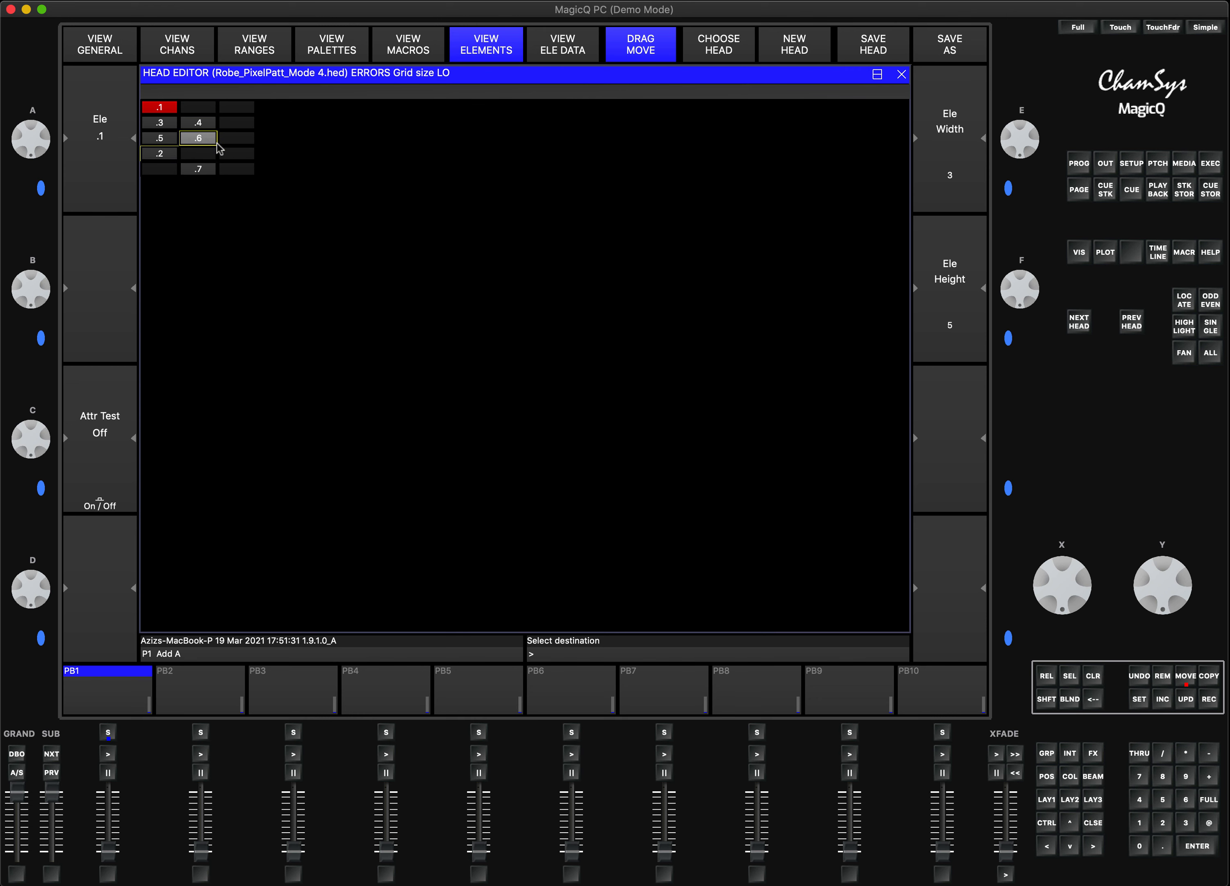
pyautogui.click(238, 155)
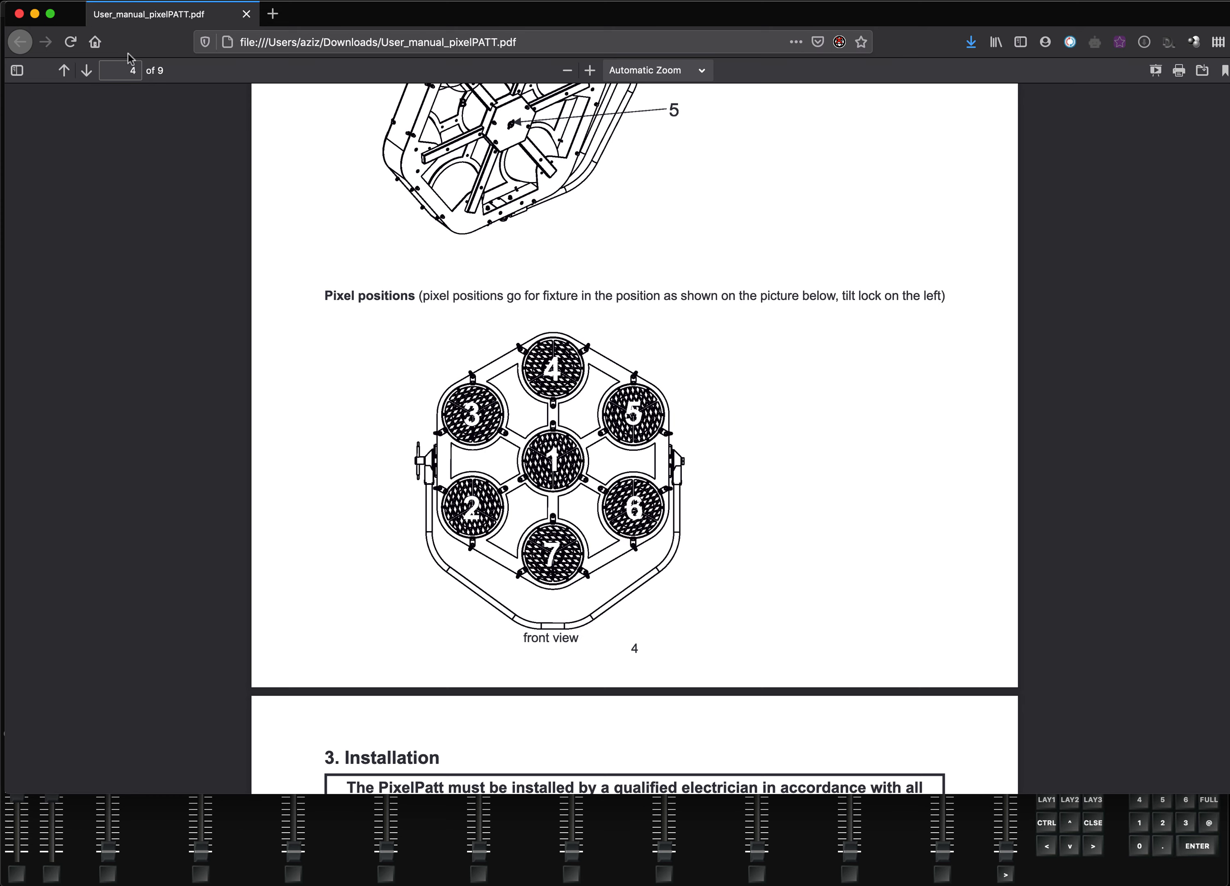
pyautogui.click(34, 14)
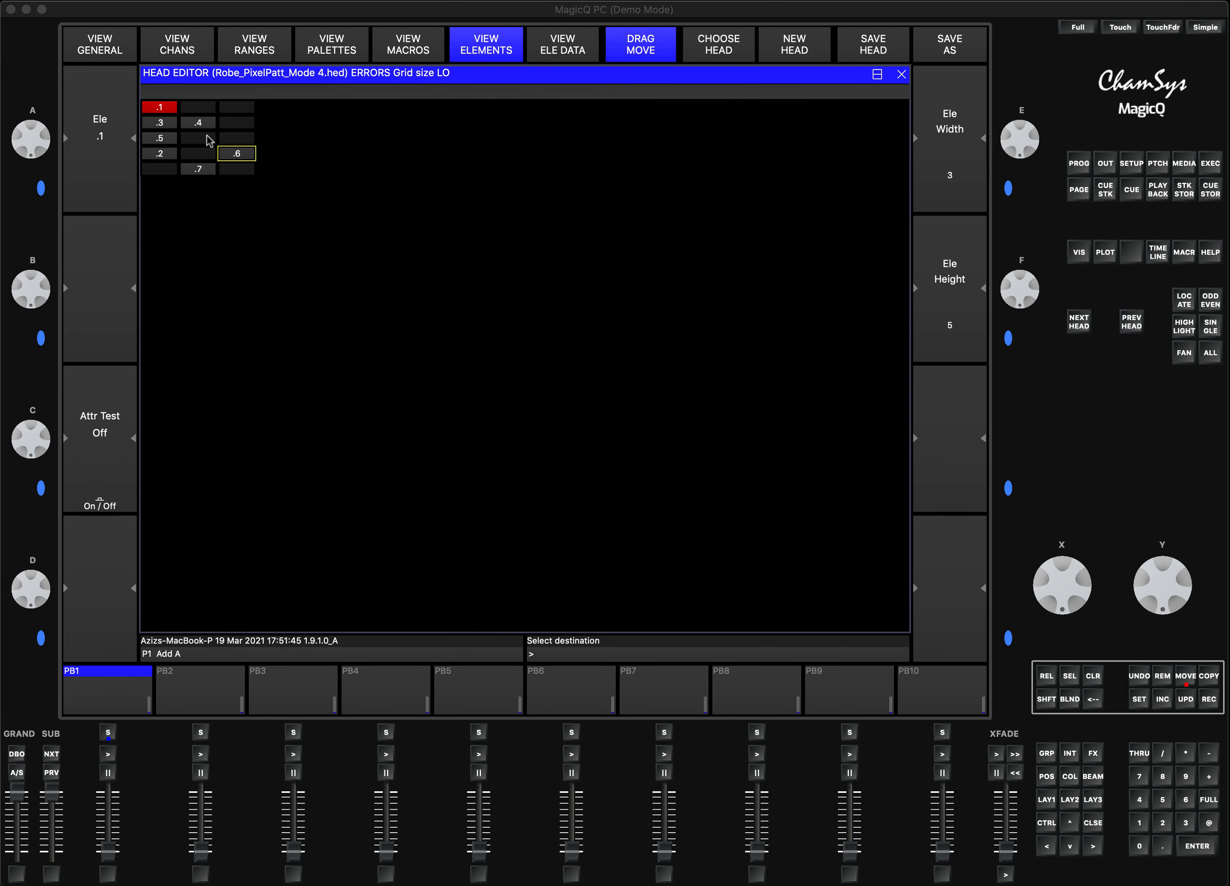
# - Move element .1 to the grid's centre, element .4 to the first row's middle cell, and element .5 to the second row's right cell
pyautogui.click(160, 109)
pyautogui.click(197, 139)
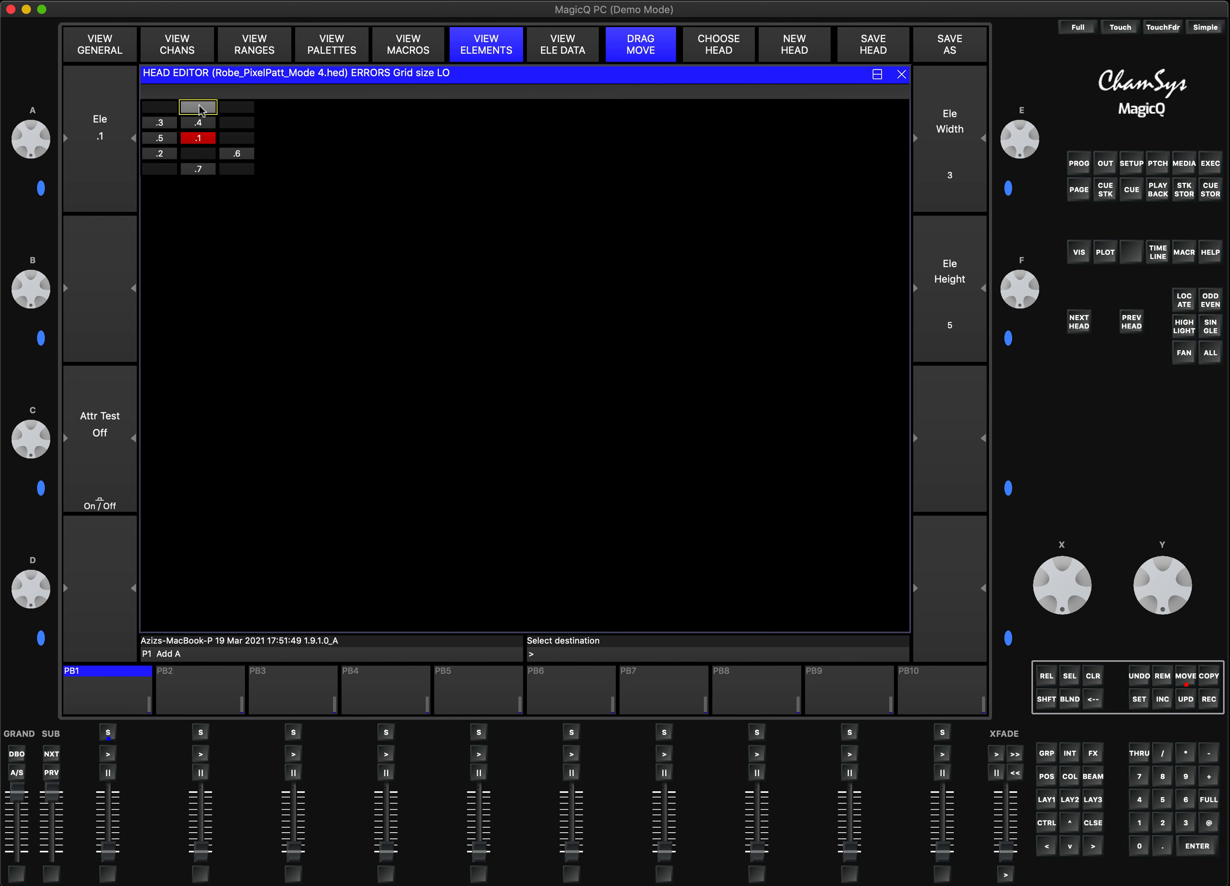
pyautogui.moveTo(200, 121); pyautogui.dragTo(199, 107)
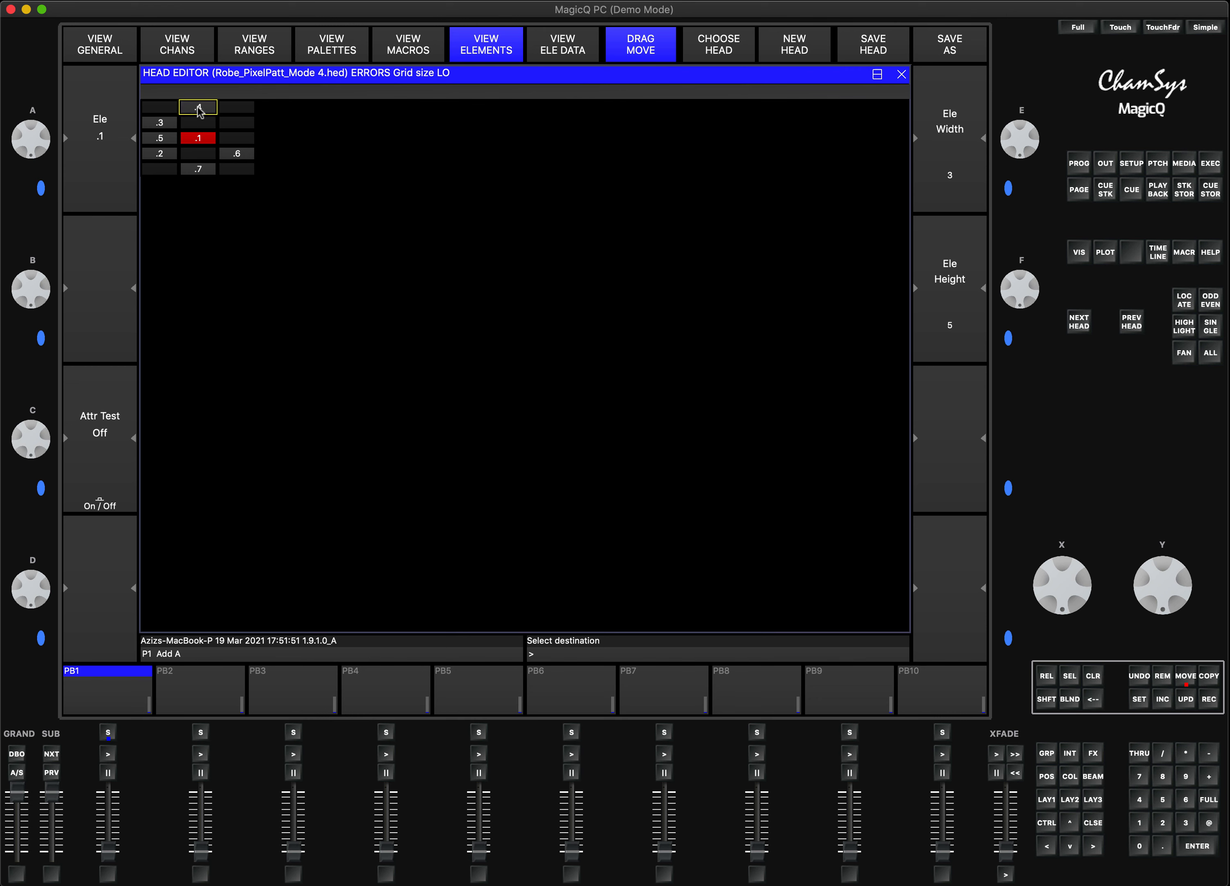
pyautogui.click(244, 124)
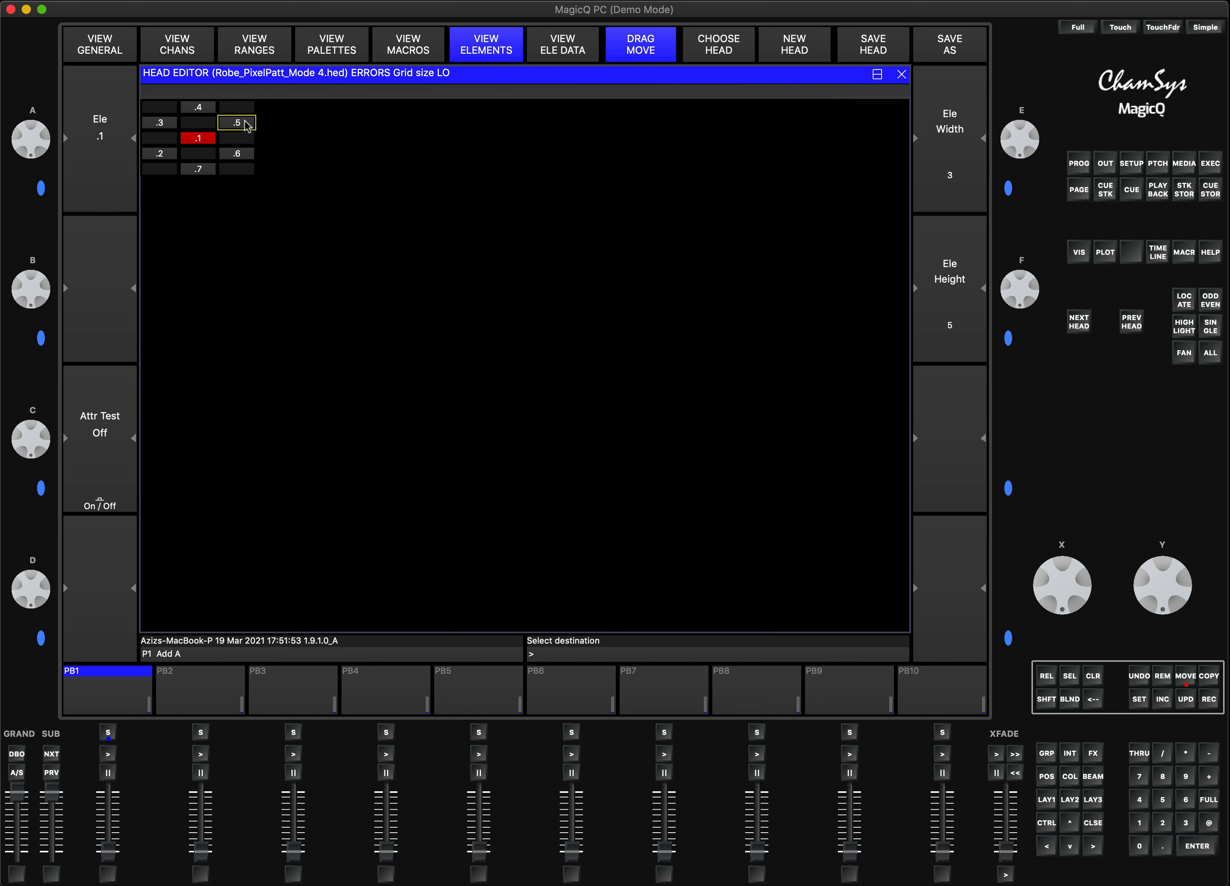
pyautogui.click(236, 143)
# - Try enlarging the element grid to width 5 and height 7, and restore it to width 3 and height 5
pyautogui.scroll(2, 966, 183)
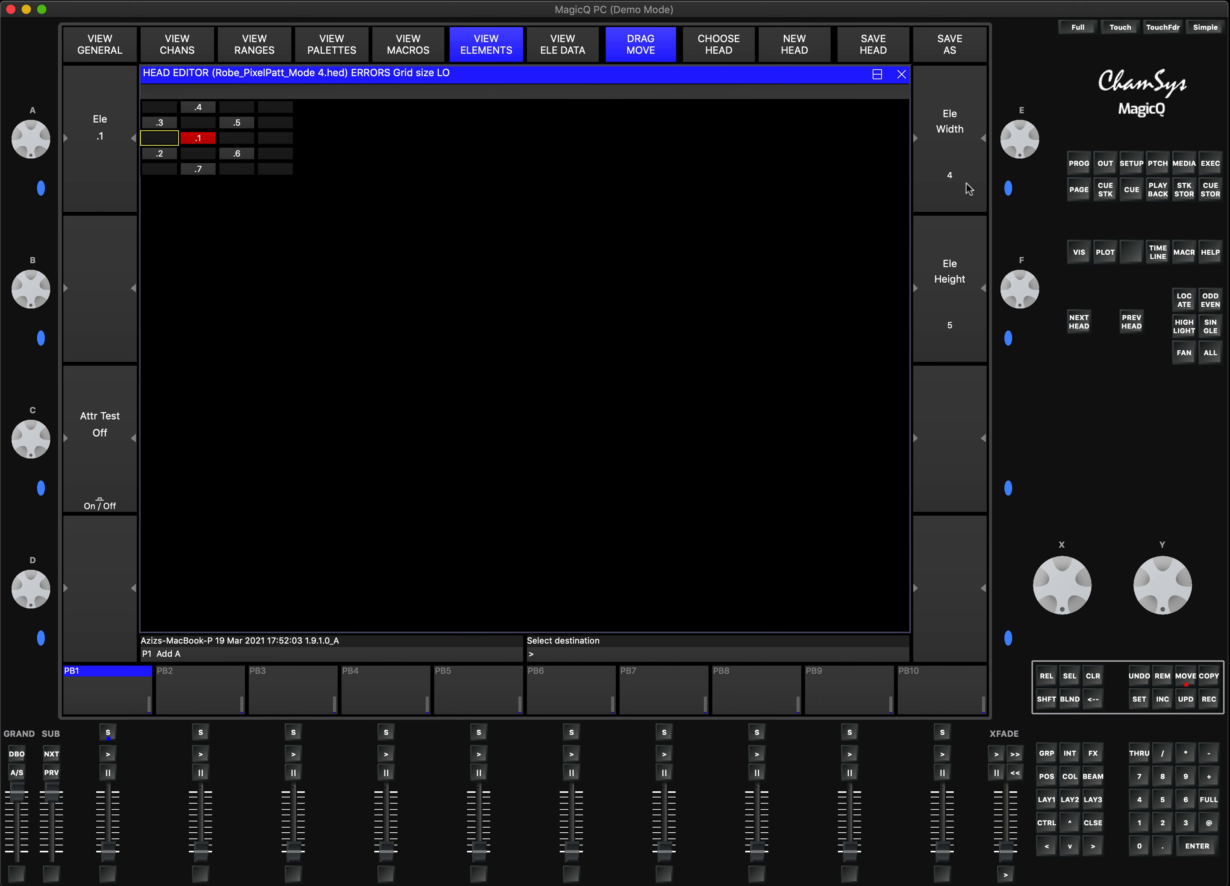
pyautogui.scroll(1, 962, 322)
pyautogui.scroll(1, 965, 326)
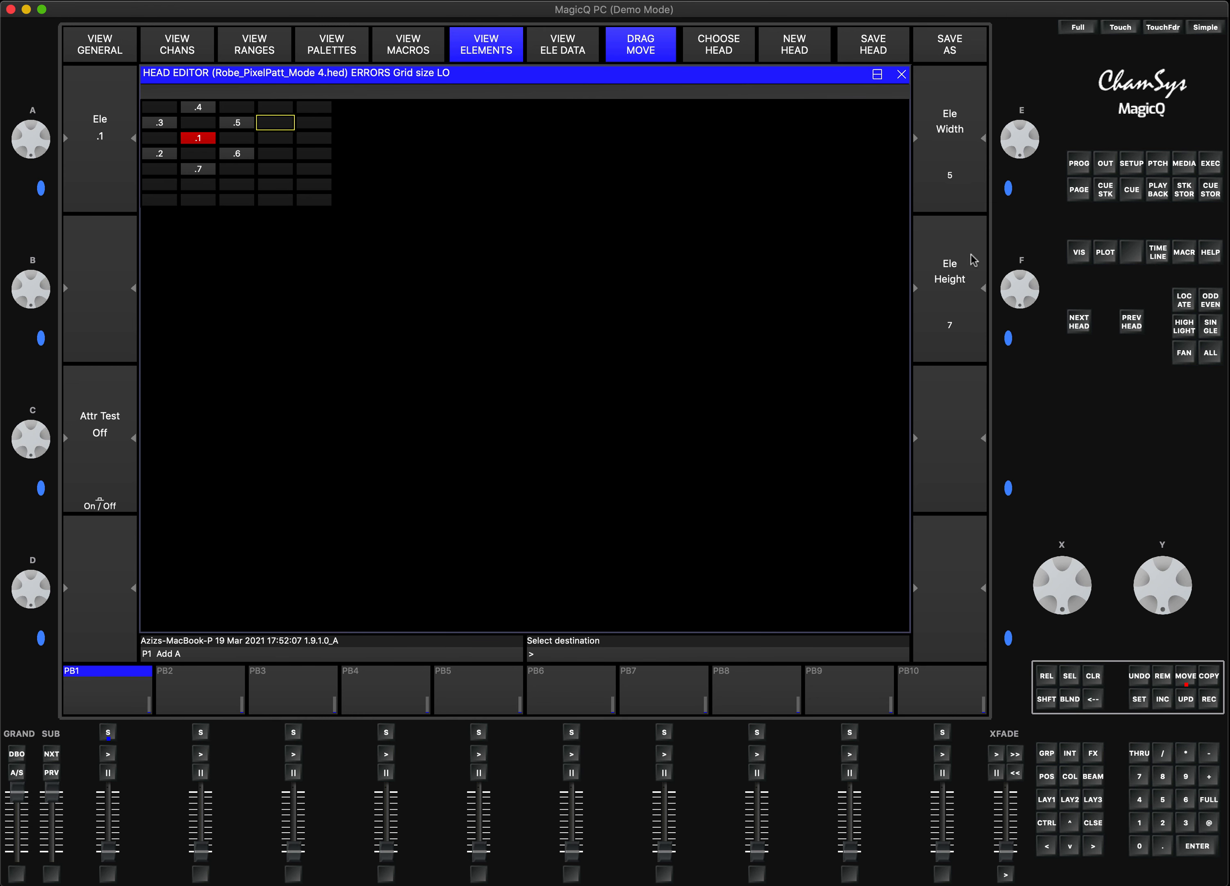
pyautogui.scroll(-2, 967, 250)
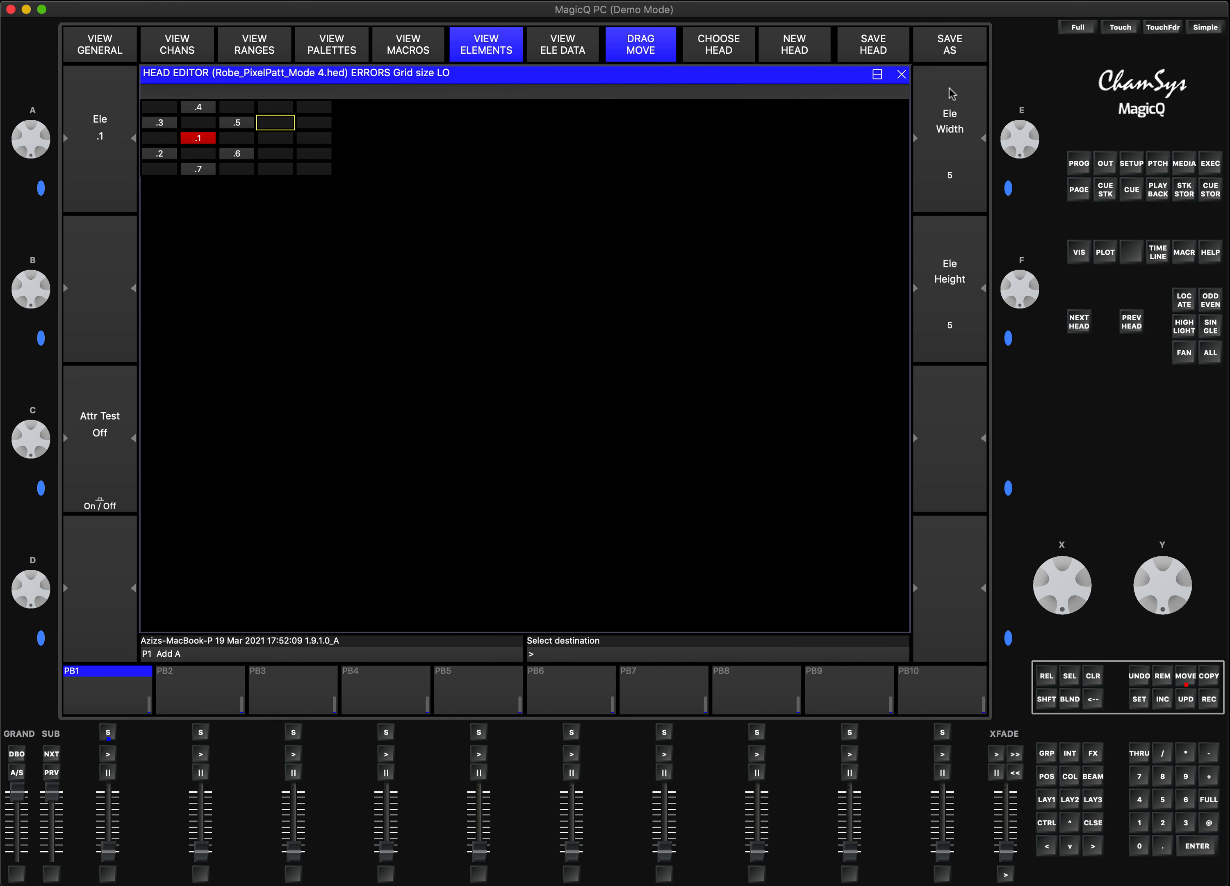
pyautogui.scroll(-2, 952, 90)
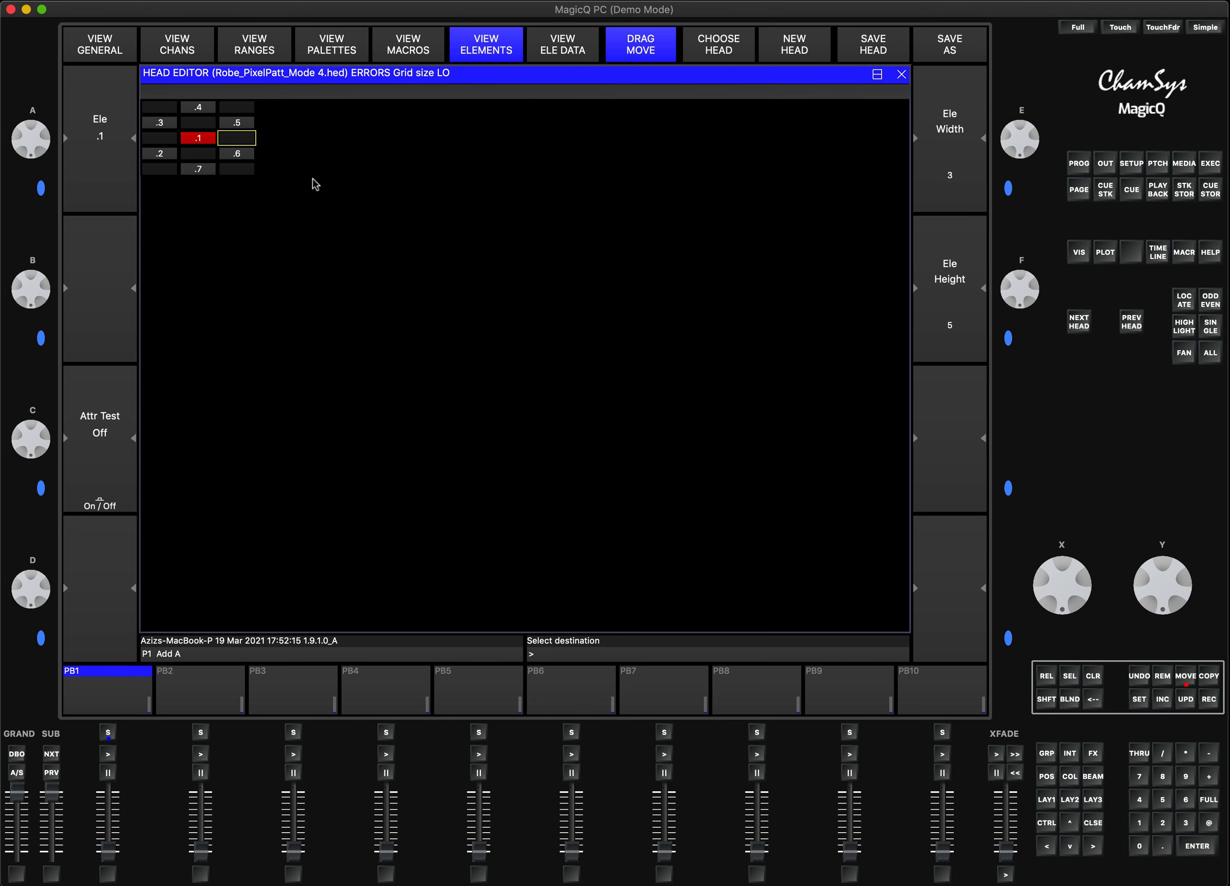
# - Return to the Mode 4 head's general settings, clear the programmer, and close the Head Editor
pyautogui.click(111, 46)
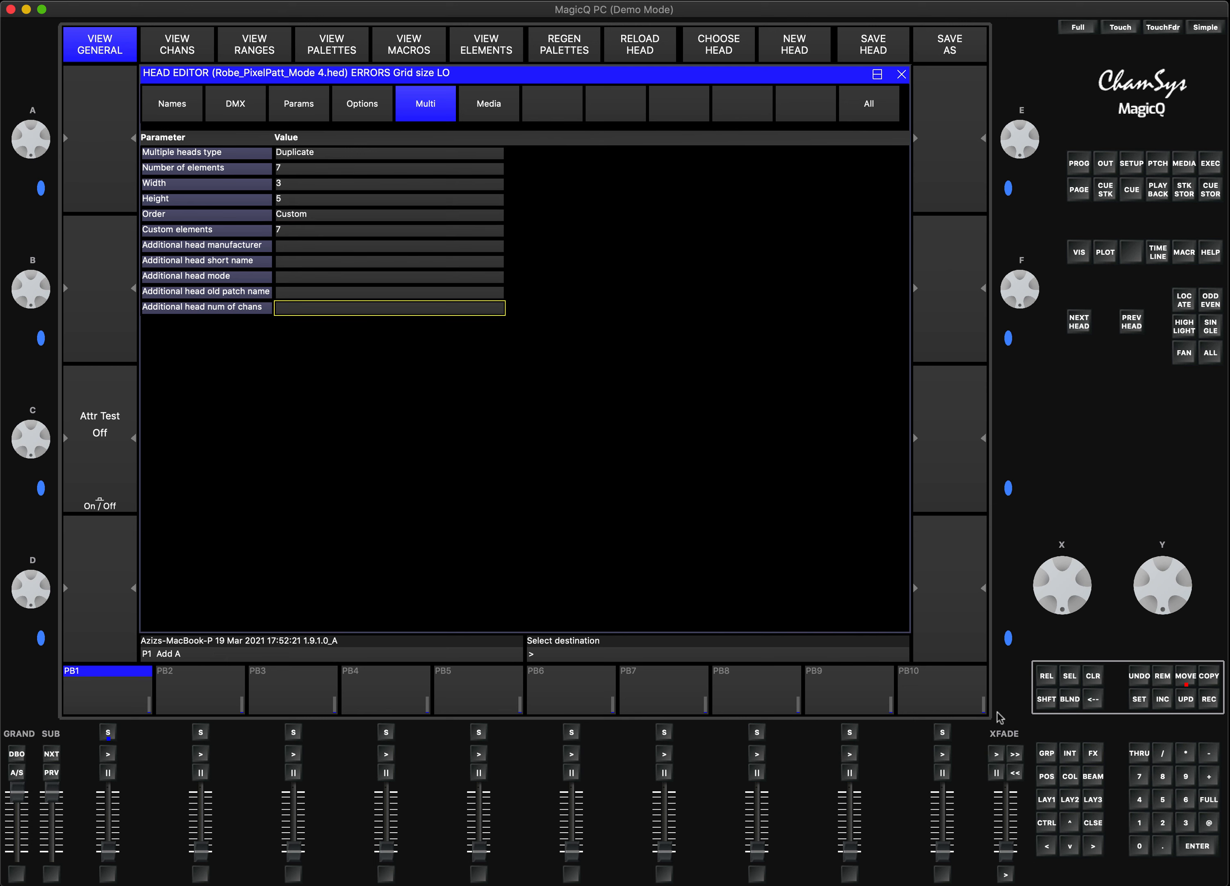
pyautogui.click(1046, 699)
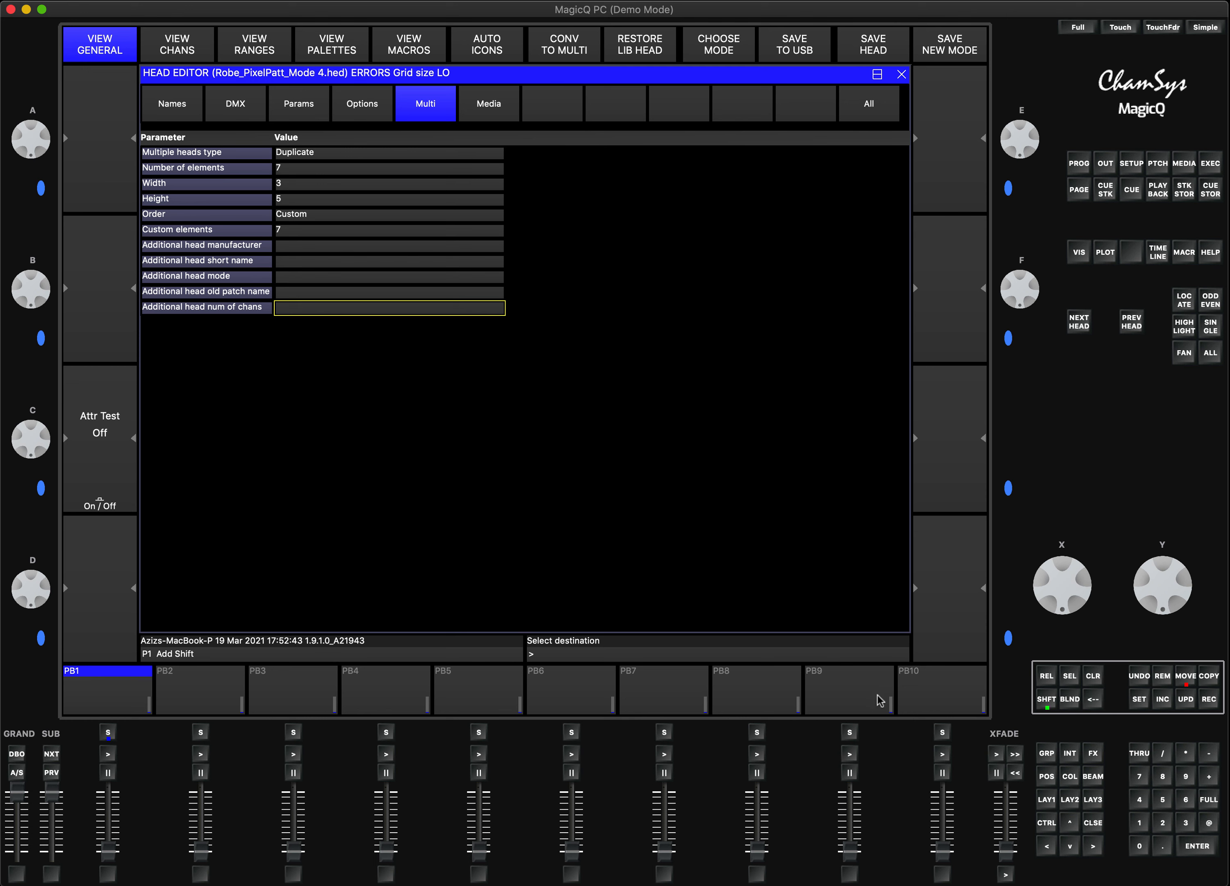
pyautogui.click(1093, 676)
pyautogui.click(1092, 676)
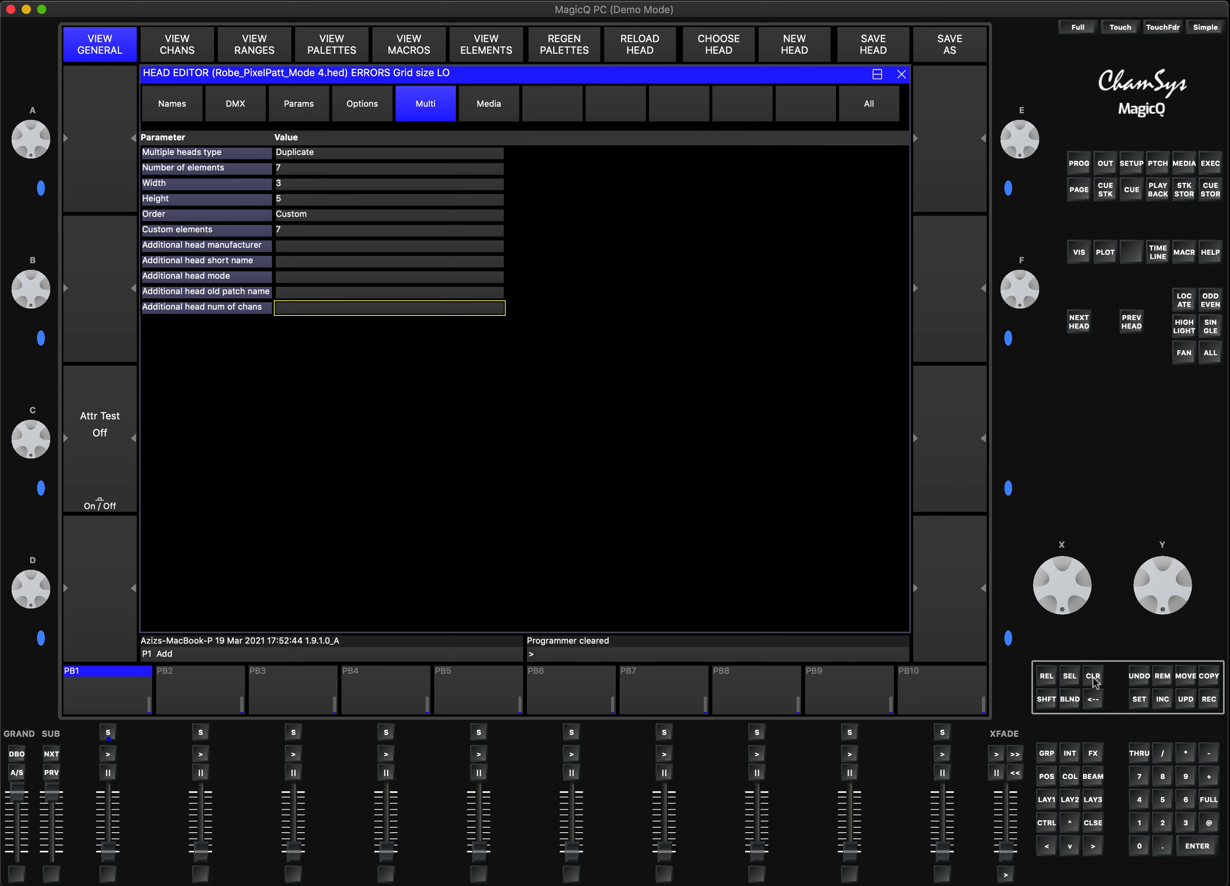
pyautogui.click(1092, 823)
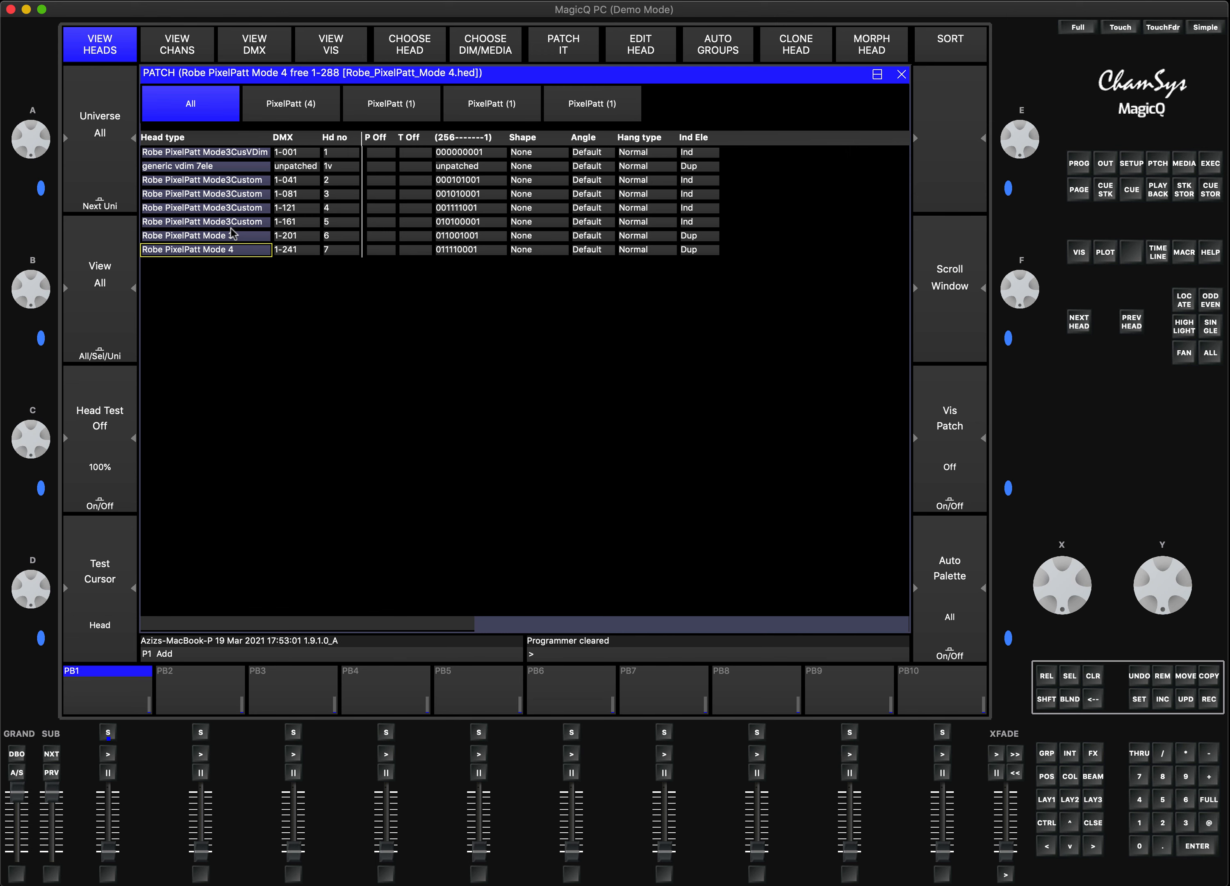
# - Set Ind Ele to Ind for head 7, the Robe PixelPatt Mode 4, and close the patch
pyautogui.click(693, 238)
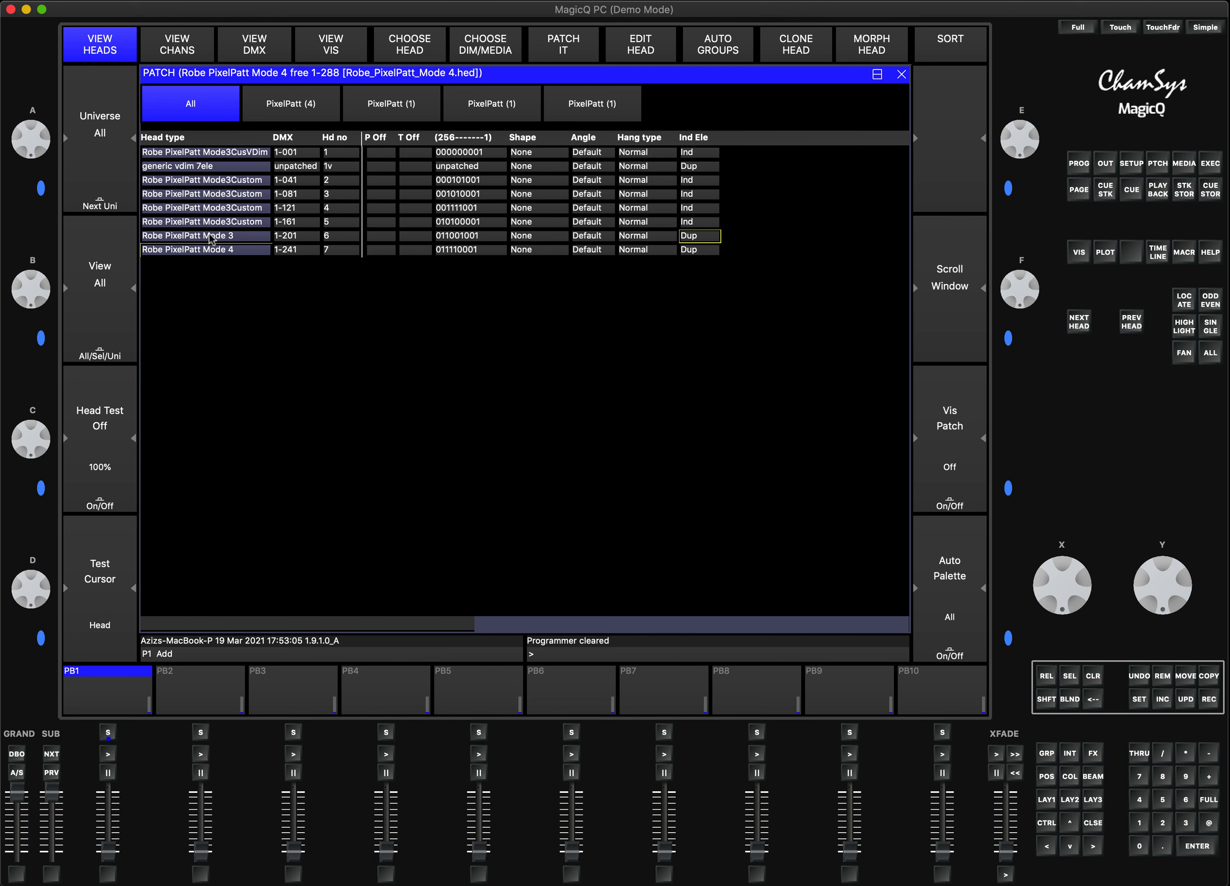
pyautogui.click(185, 250)
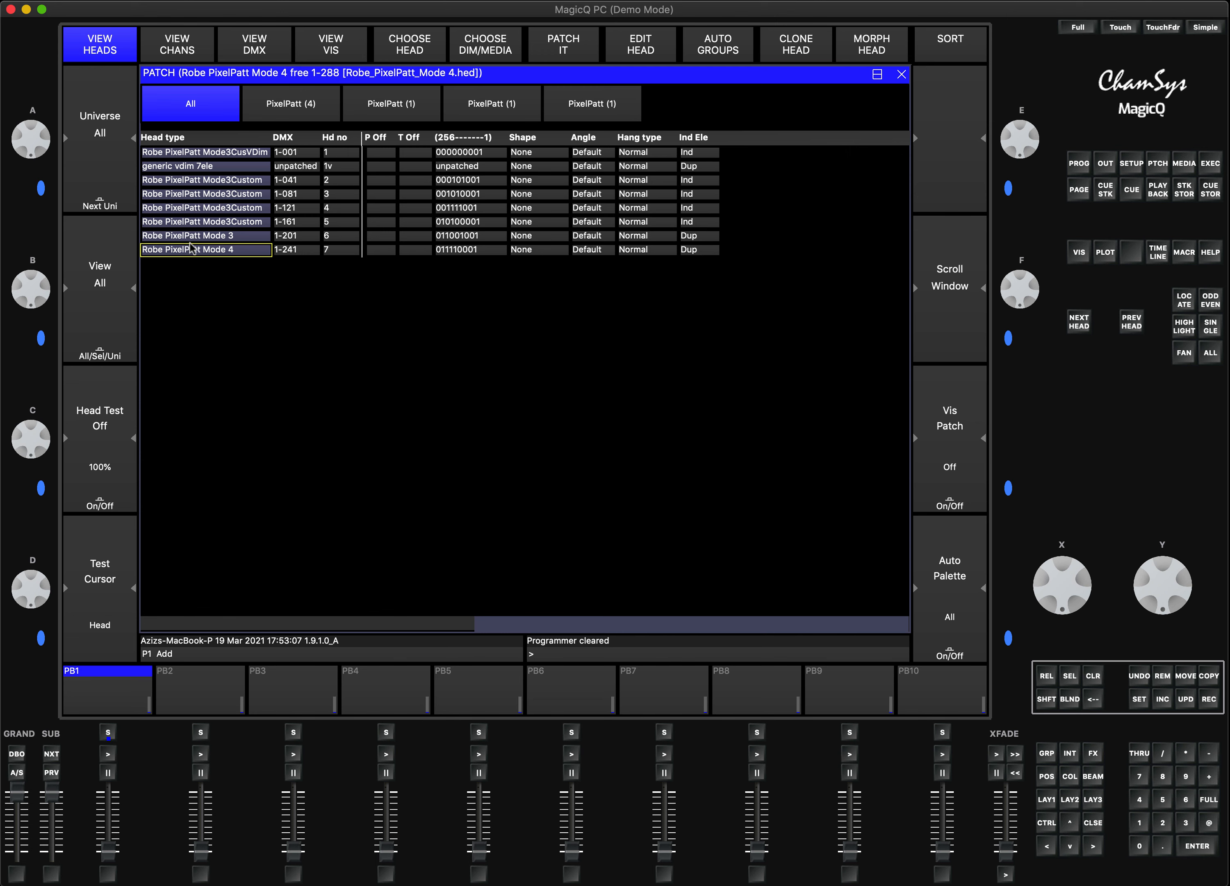
pyautogui.click(714, 251)
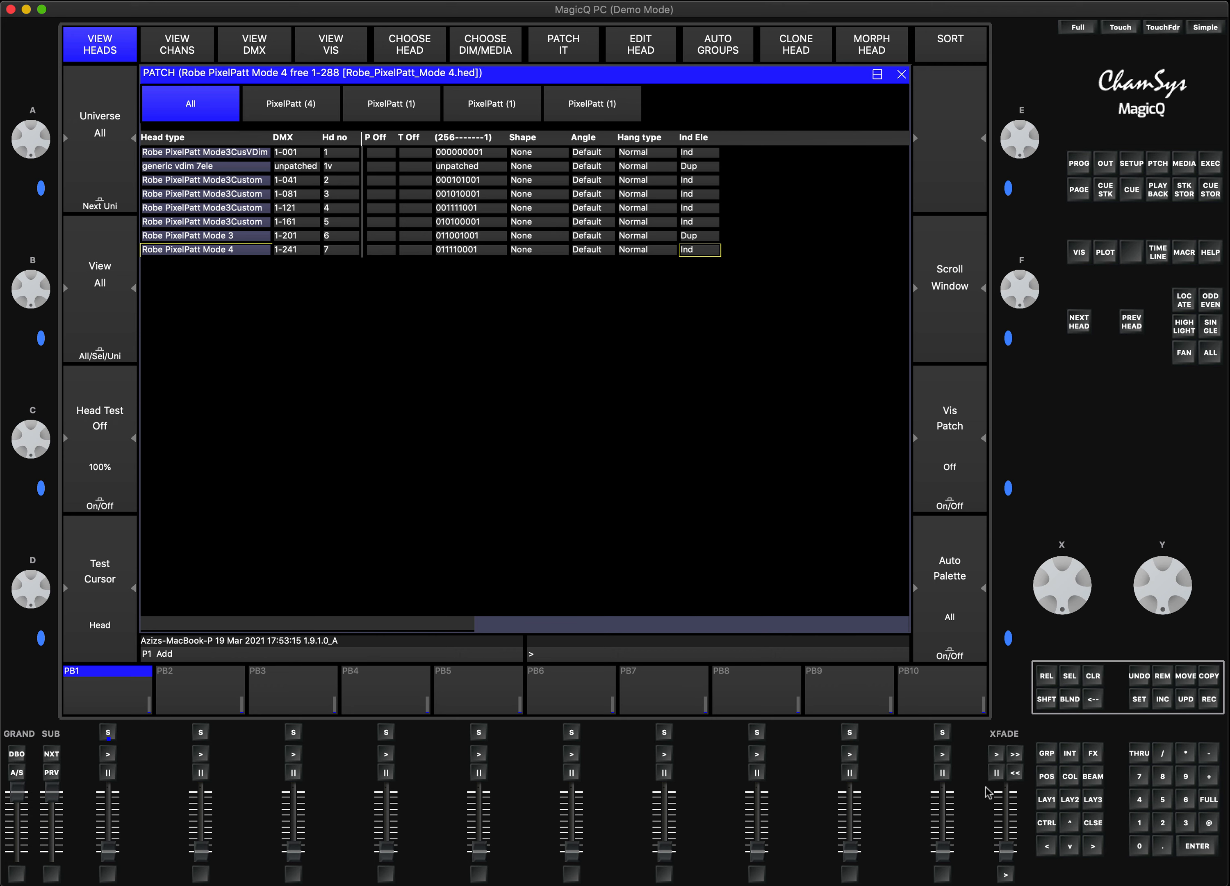
pyautogui.click(1090, 824)
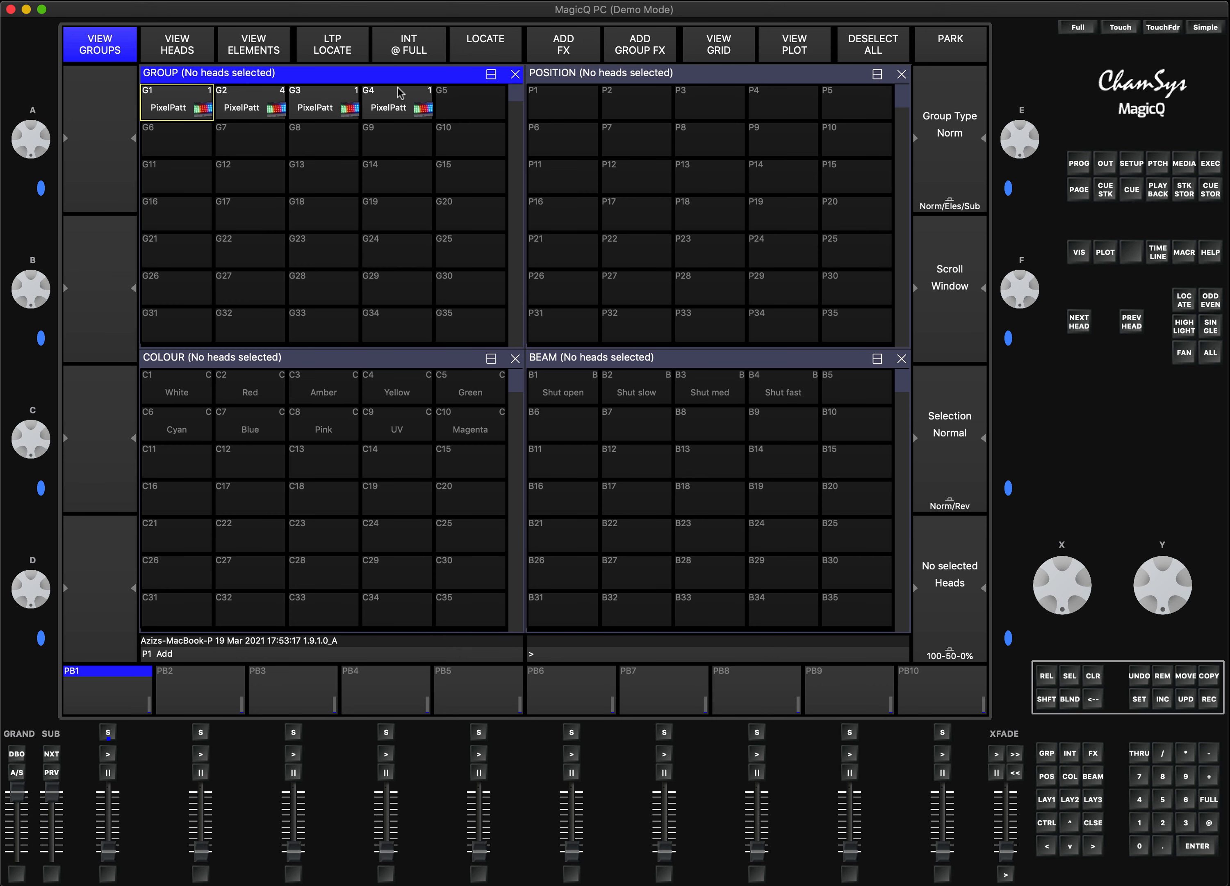
# - Show the individual heads and select PixelPatt heads 2, 3 and 4 together
pyautogui.click(400, 105)
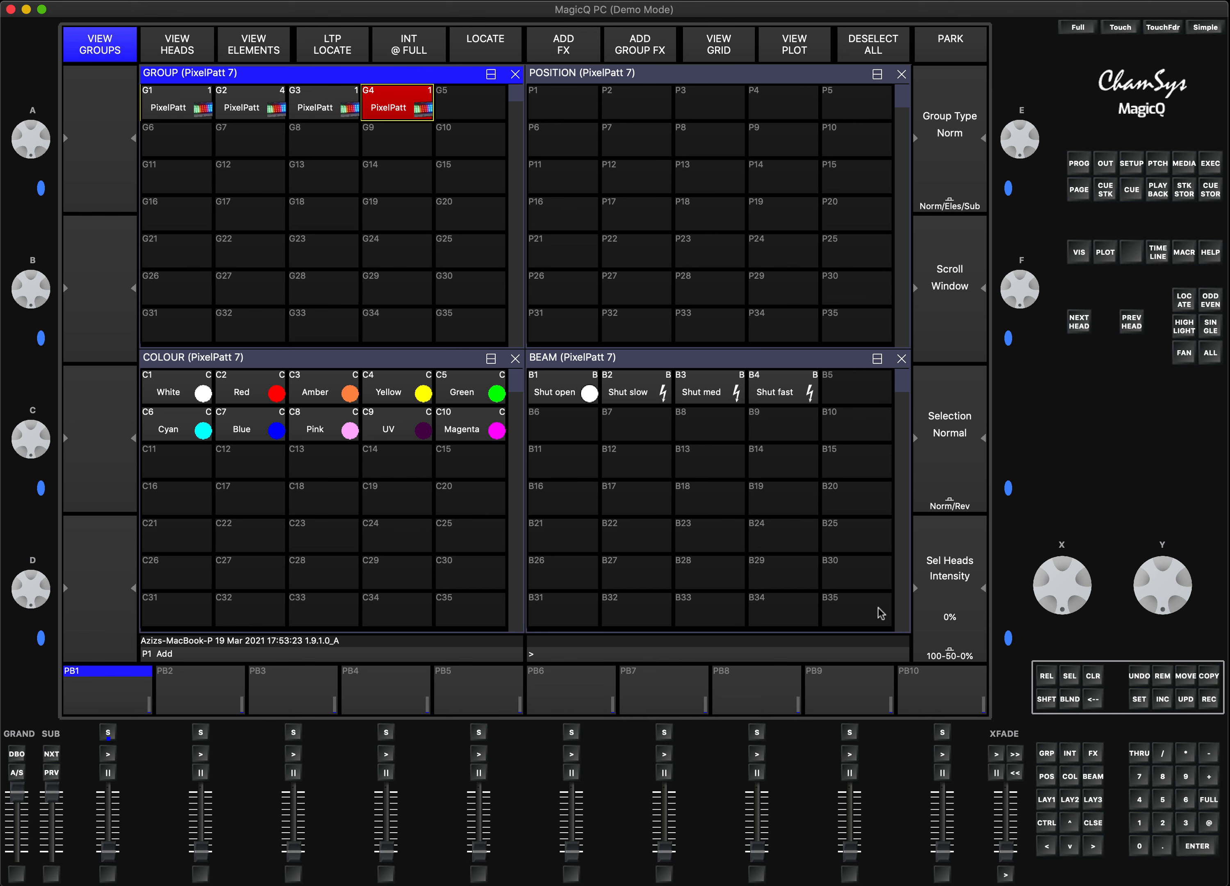
pyautogui.click(1093, 676)
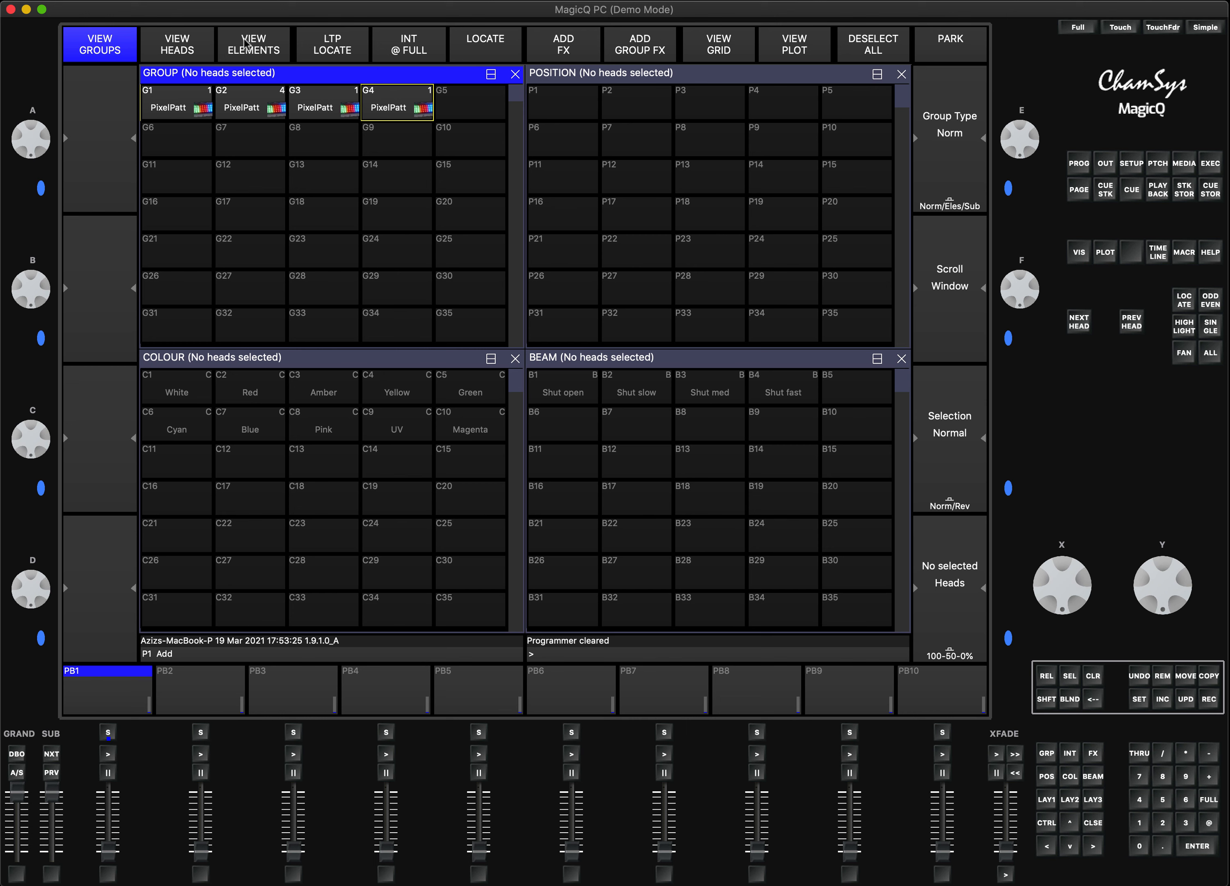
pyautogui.click(206, 43)
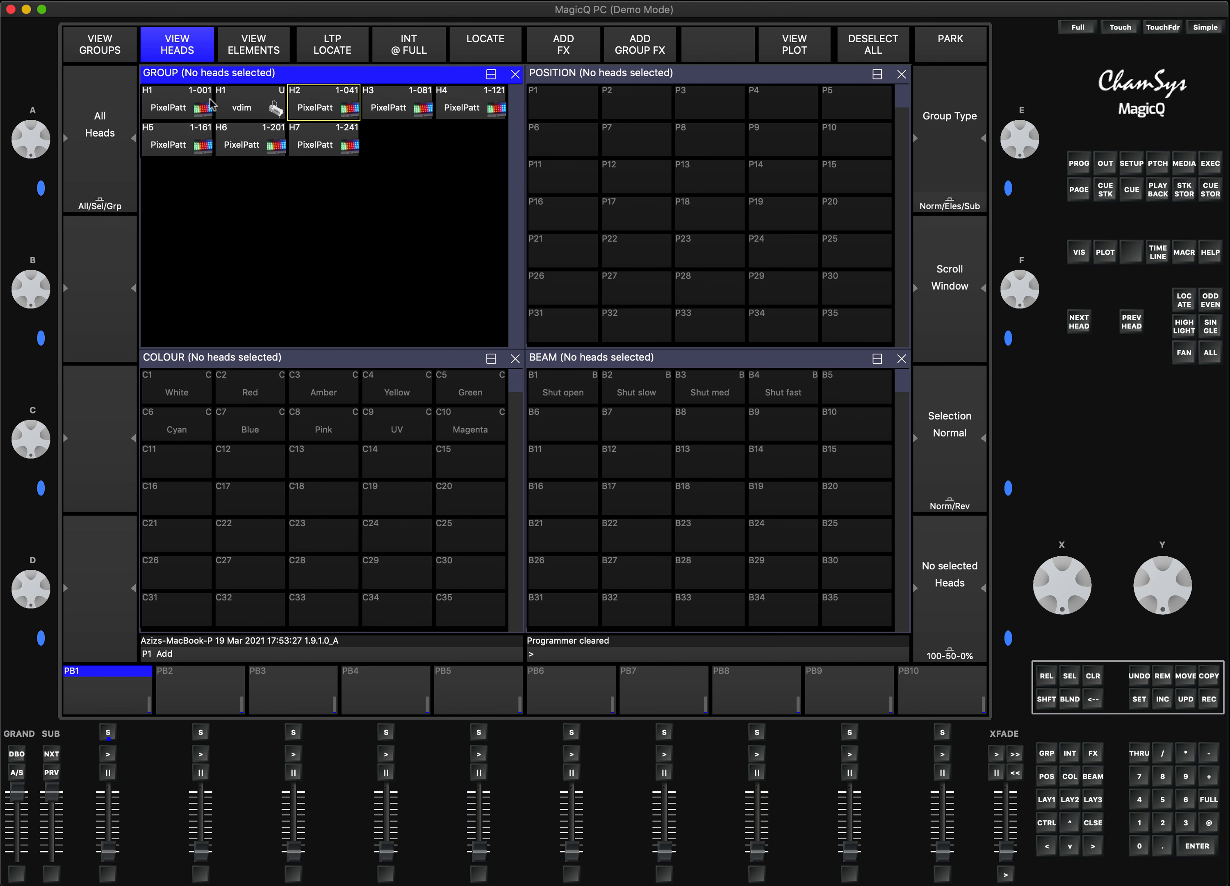
pyautogui.click(335, 105)
pyautogui.click(419, 106)
pyautogui.click(461, 106)
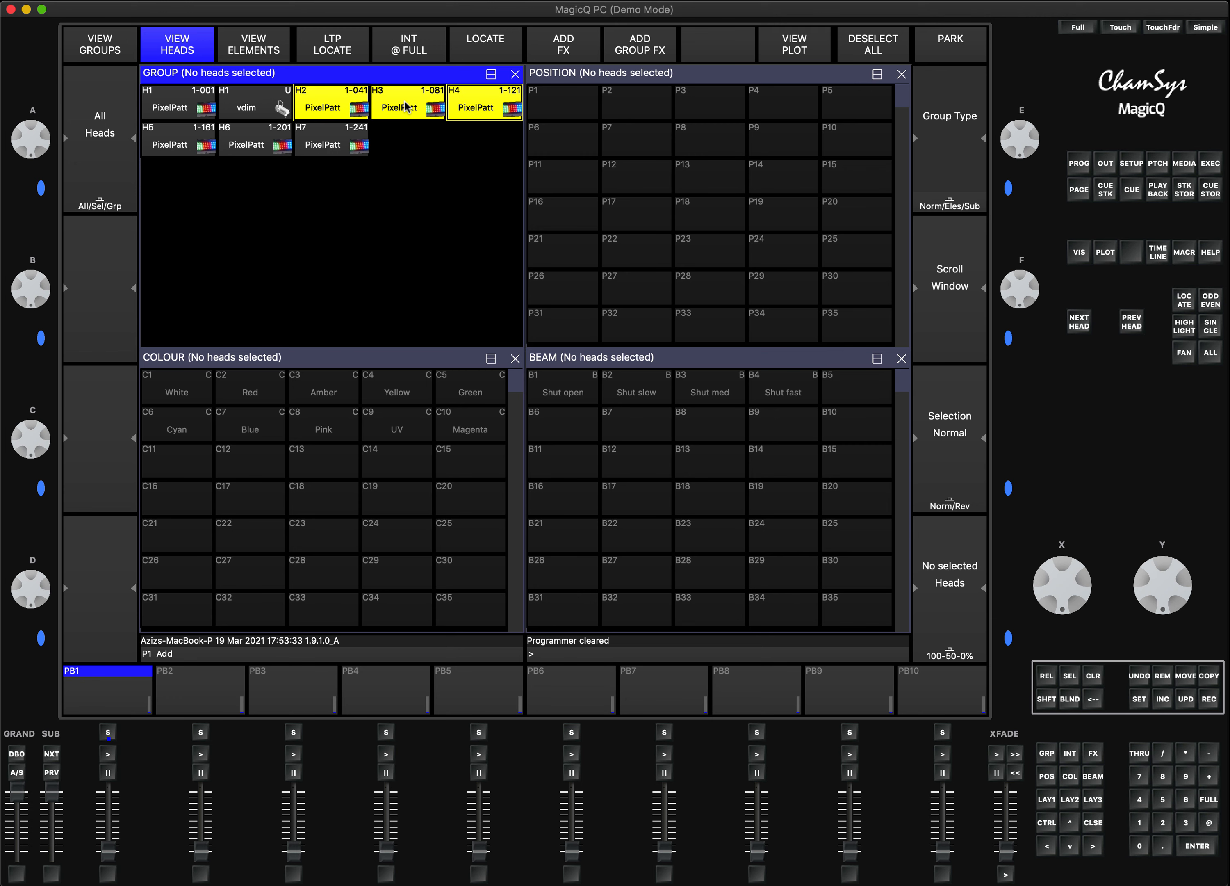
pyautogui.click(344, 107)
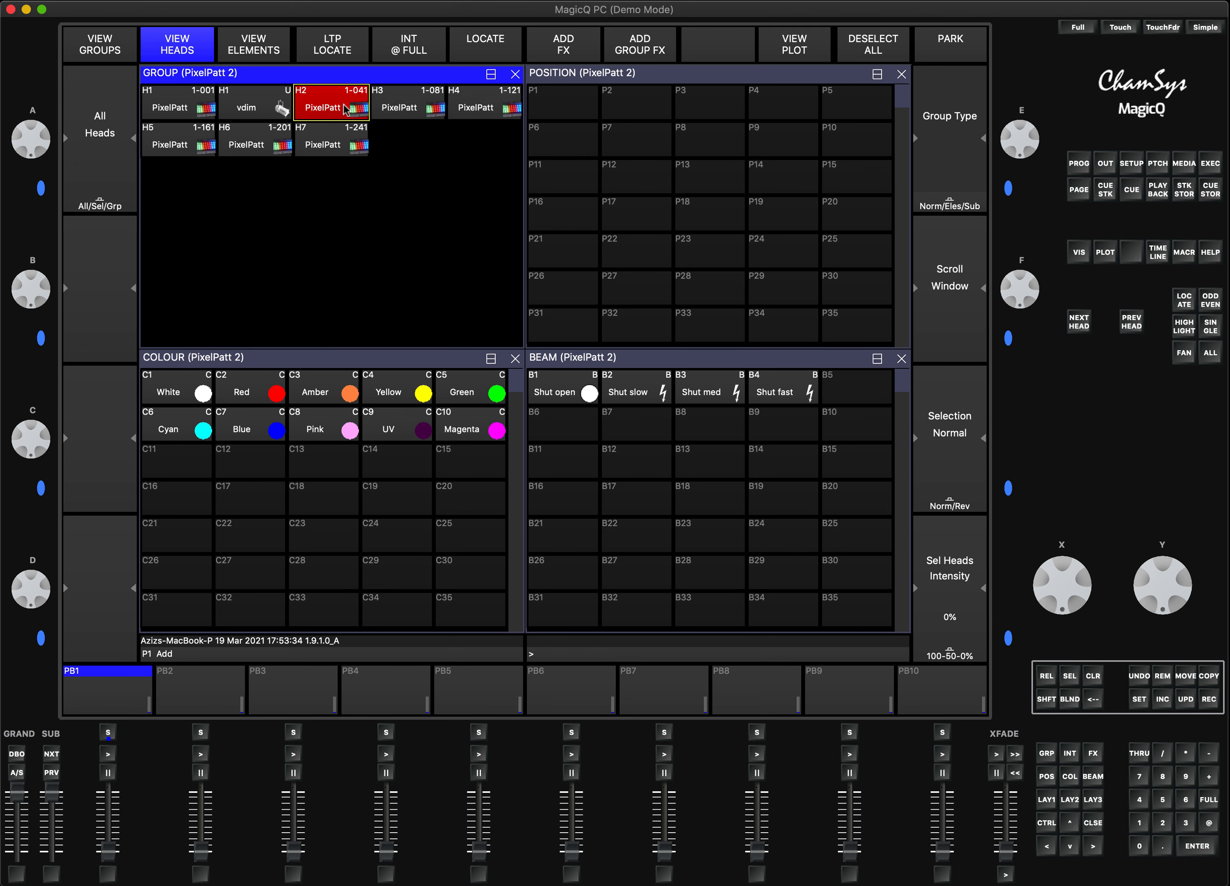
pyautogui.keyDown('shift'); pyautogui.click(409, 111); pyautogui.keyUp('shift')
pyautogui.keyDown('shift'); pyautogui.click(463, 112); pyautogui.keyUp('shift')
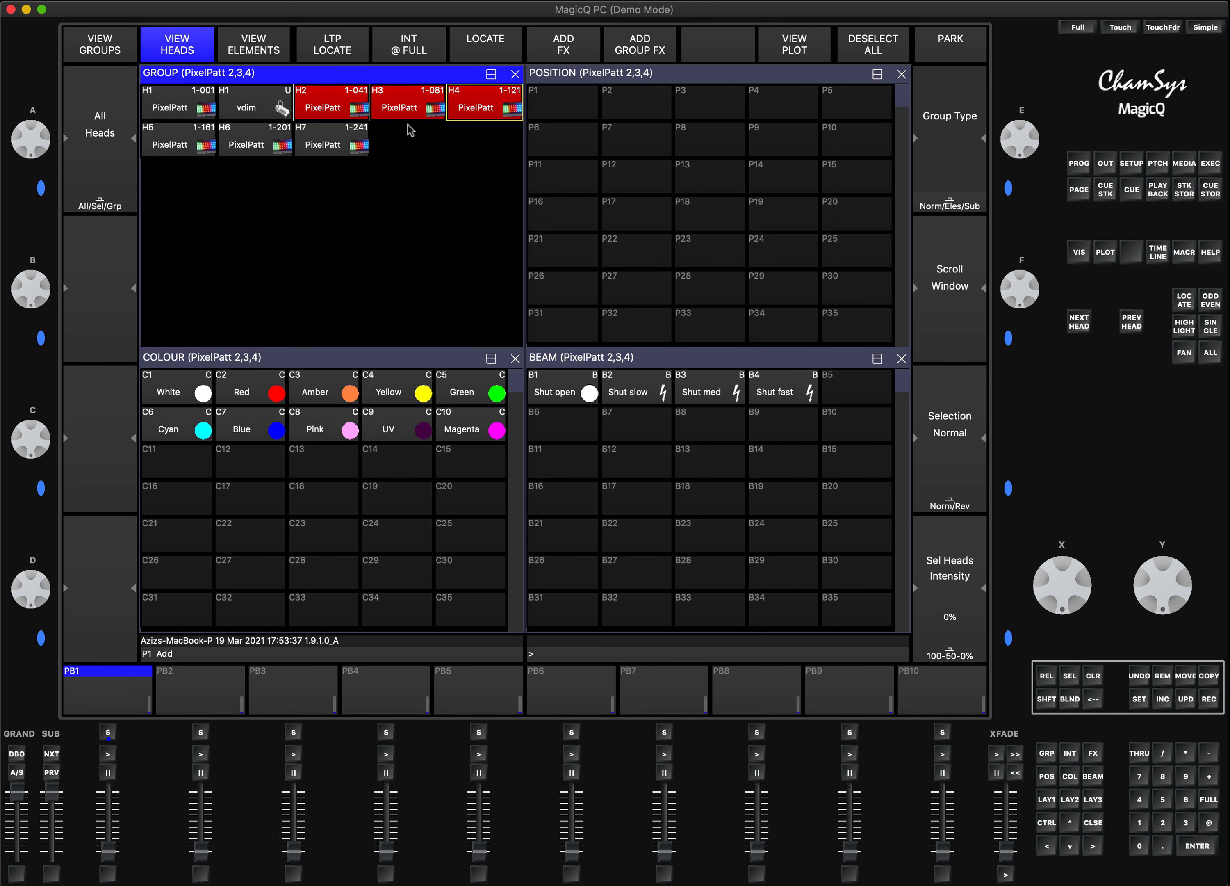
# - Record the selected PixelPatt heads as group G6 and clear the programmer
pyautogui.click(112, 48)
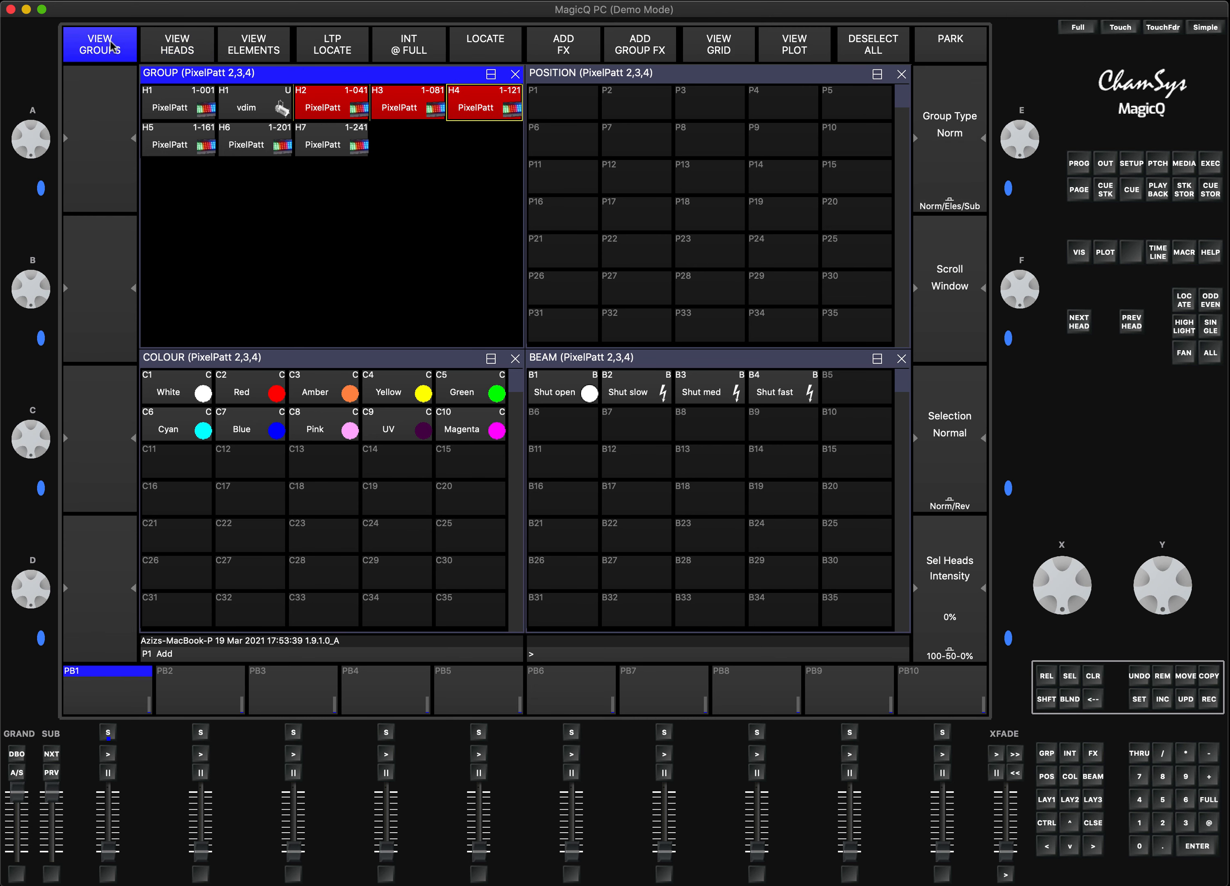
pyautogui.click(1209, 699)
pyautogui.click(195, 145)
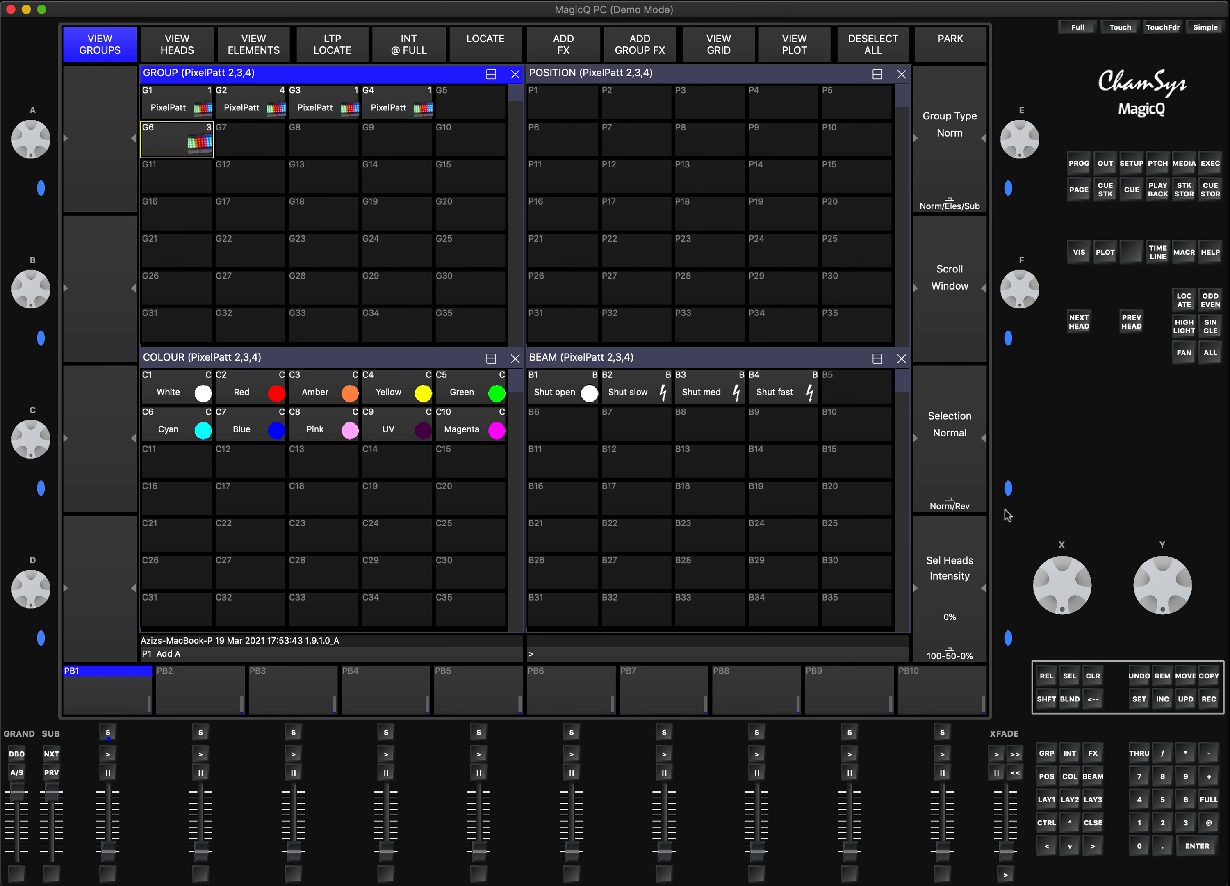
pyautogui.click(1093, 678)
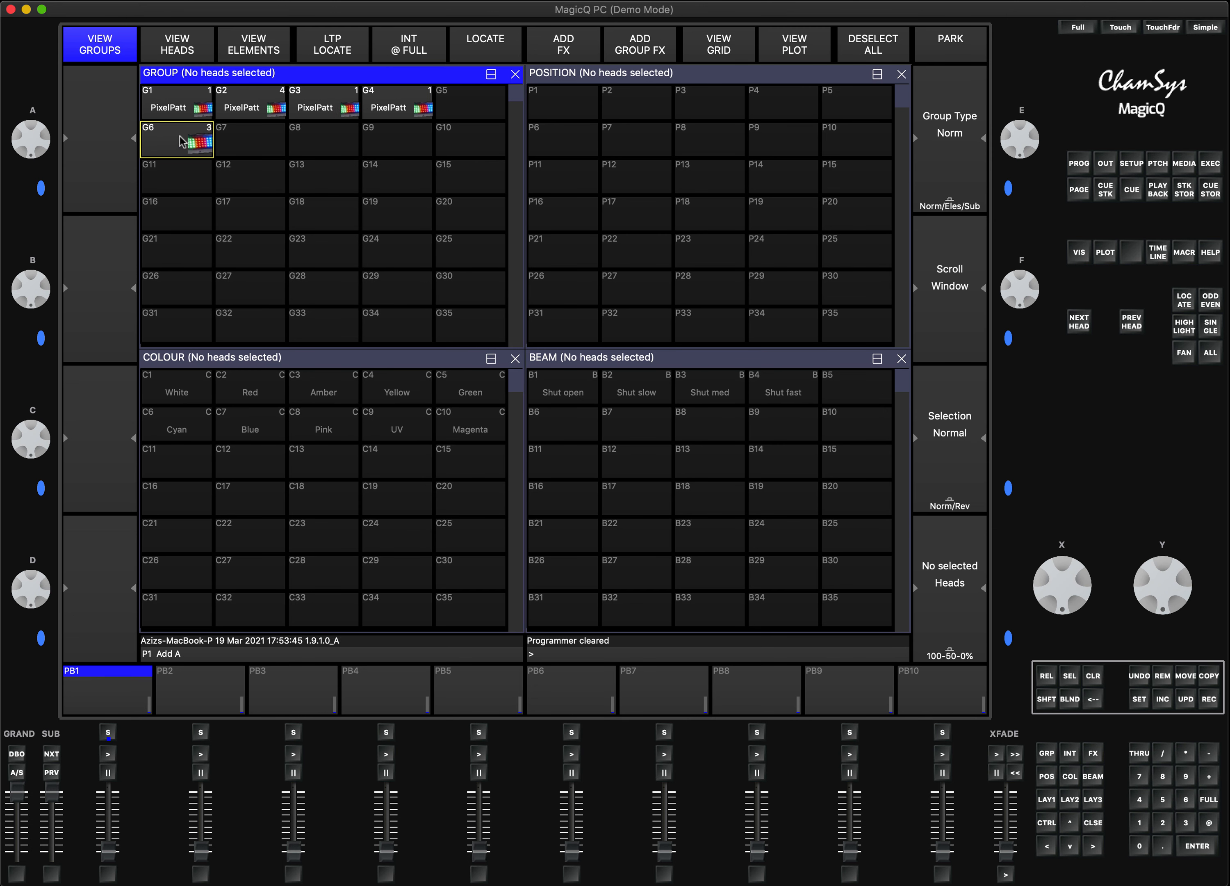
# - Set elements .1, .3 and .4 of group G6 to the Red colour palette, and clear the programmer
pyautogui.click(183, 141)
pyautogui.click(251, 44)
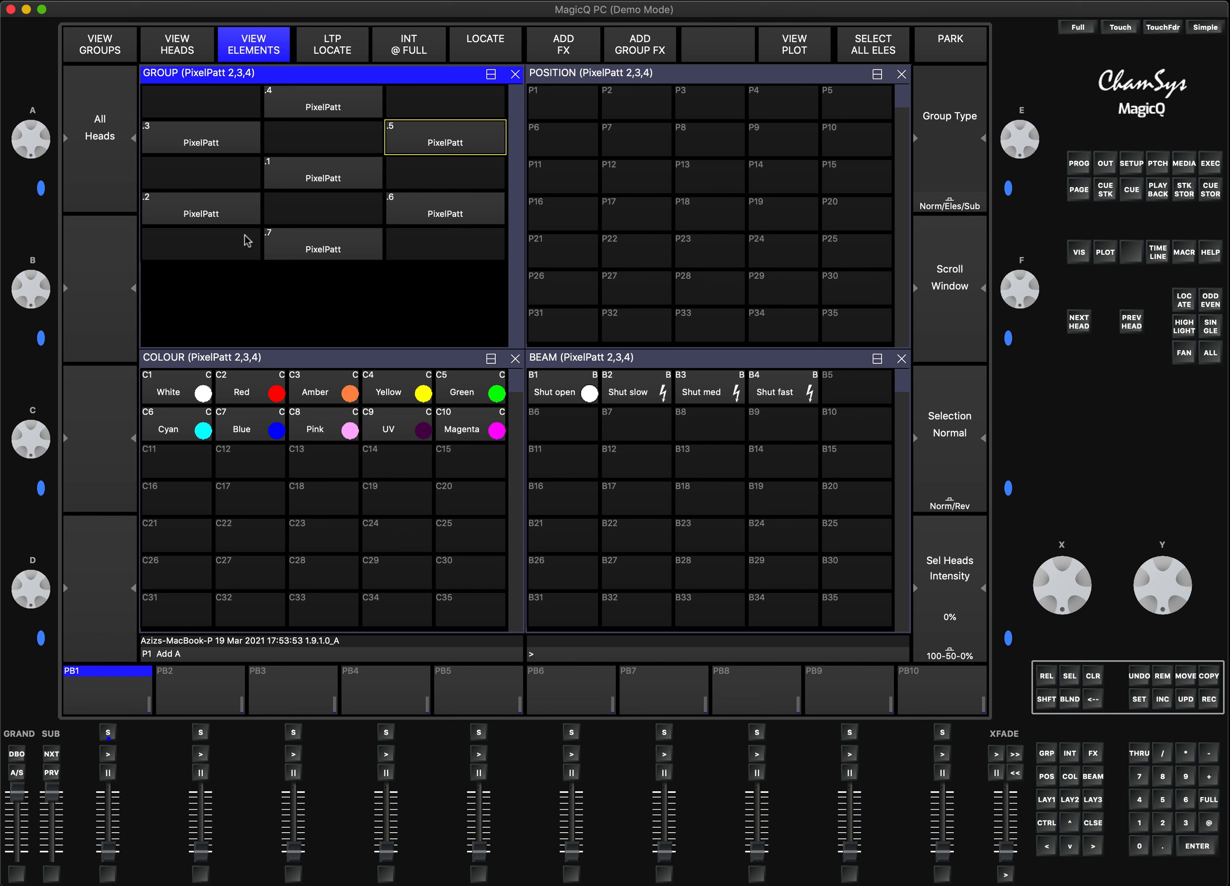
pyautogui.click(345, 179)
pyautogui.click(229, 139)
pyautogui.click(322, 107)
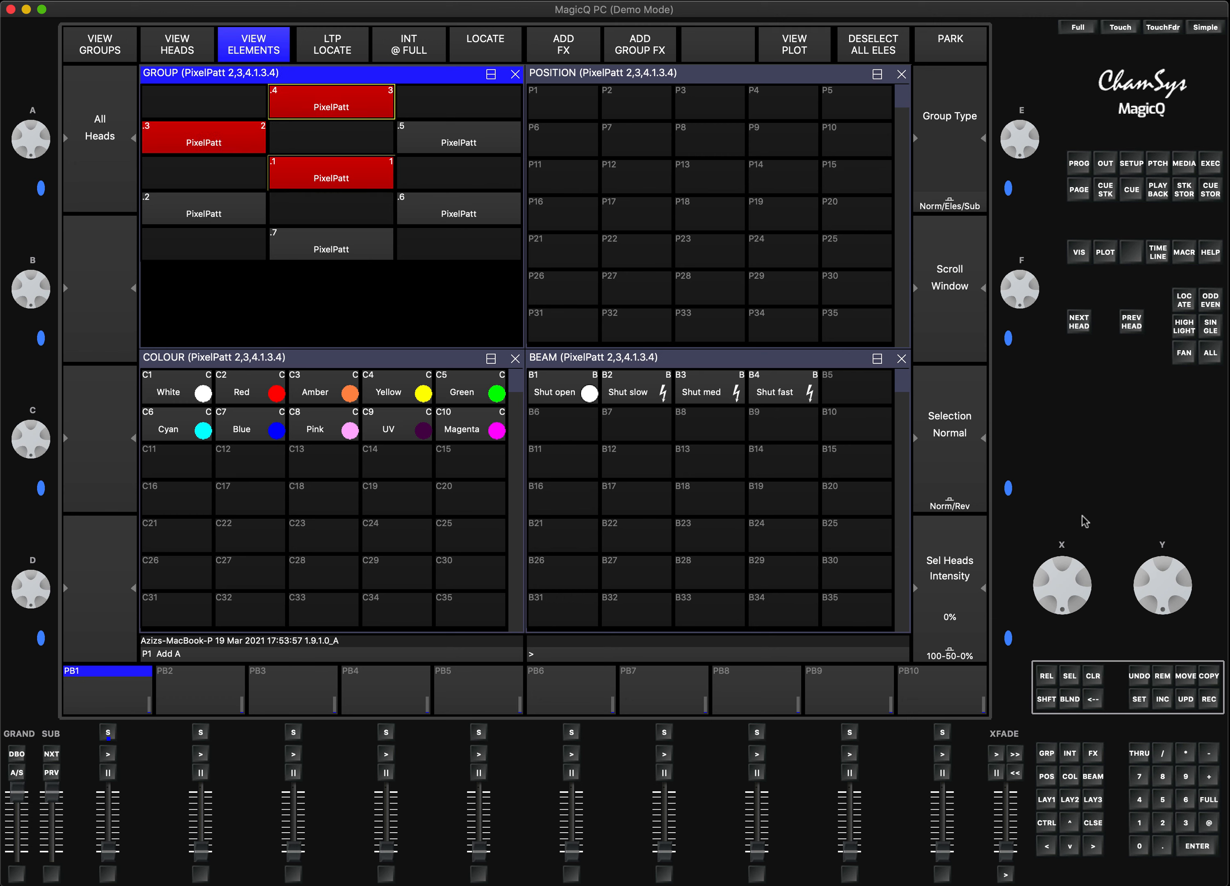
pyautogui.click(268, 399)
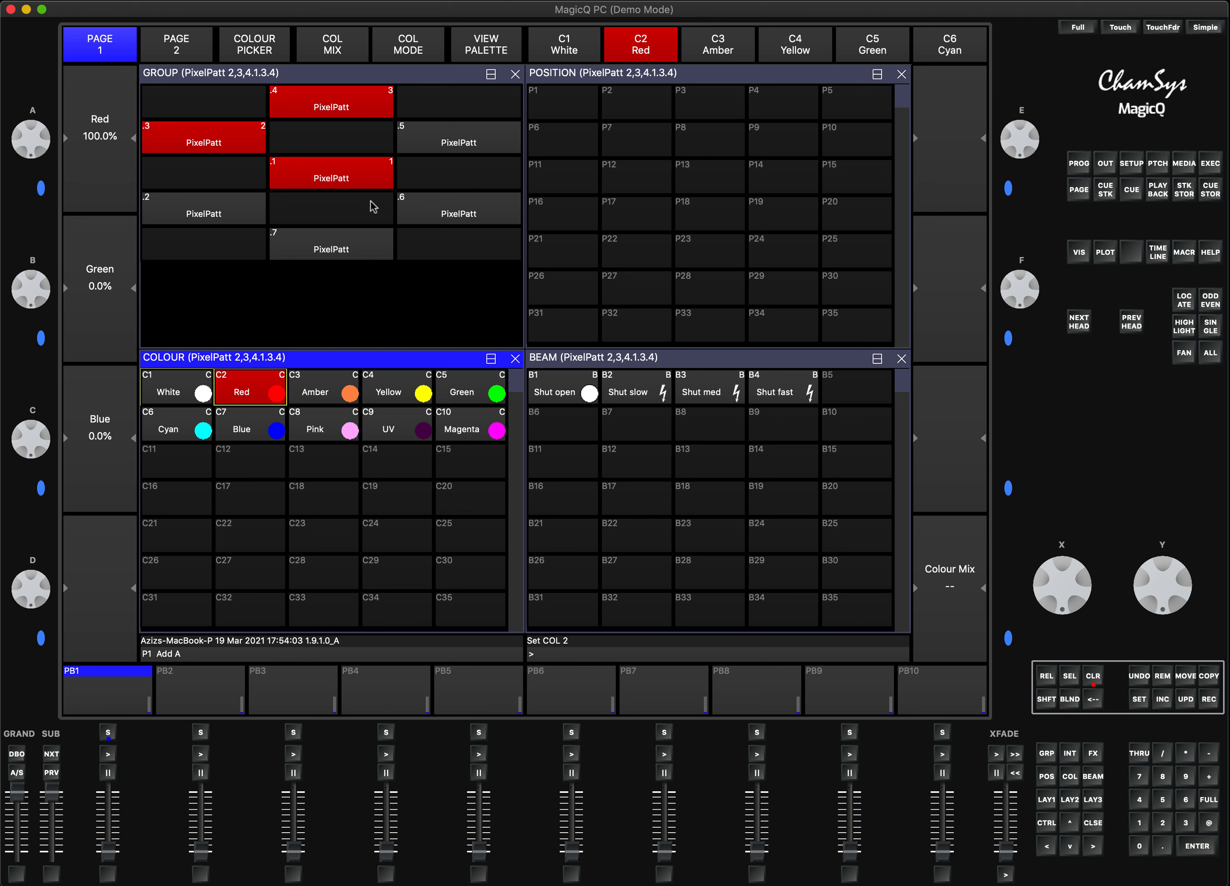
pyautogui.click(1095, 679)
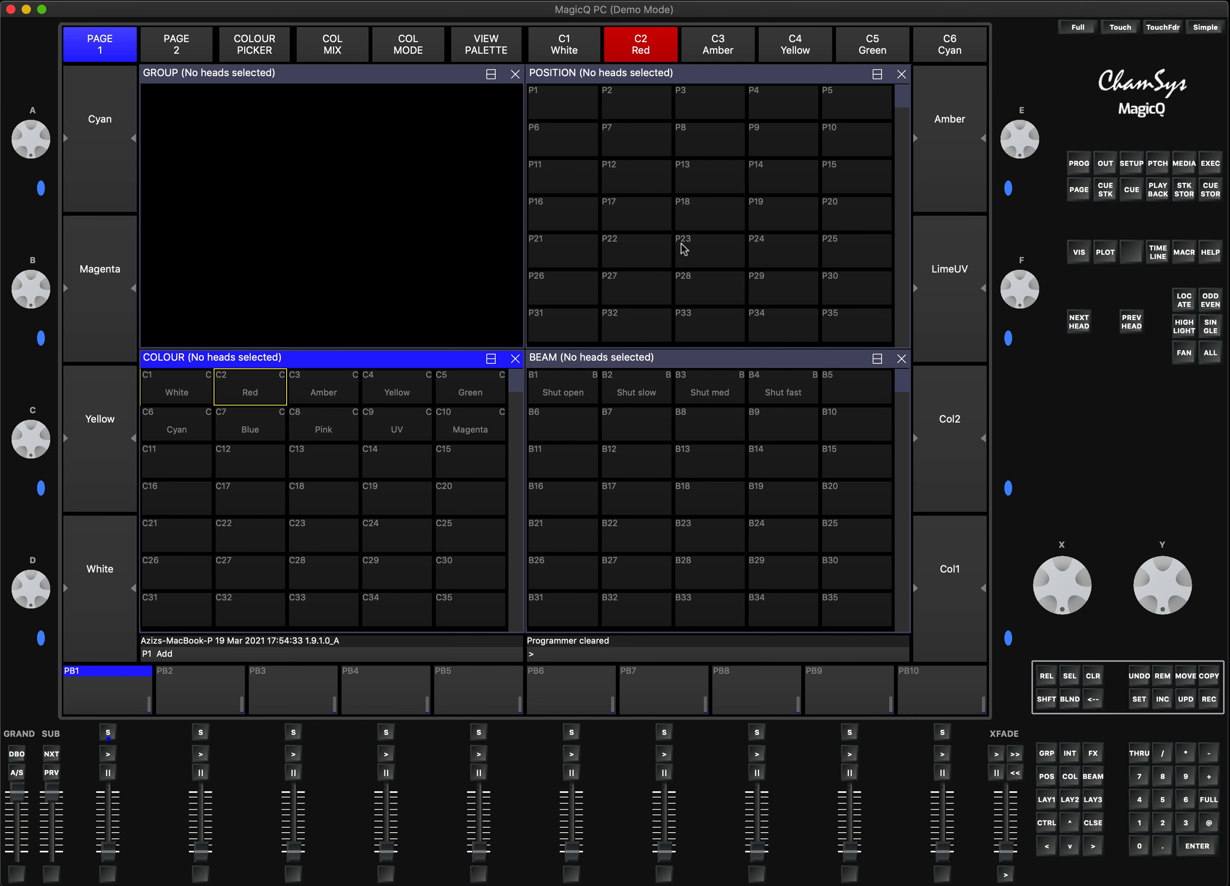
# - Select group G6 and set up Grid 3 in the plan view as a 20/12 multi-element grid
pyautogui.click(1050, 795)
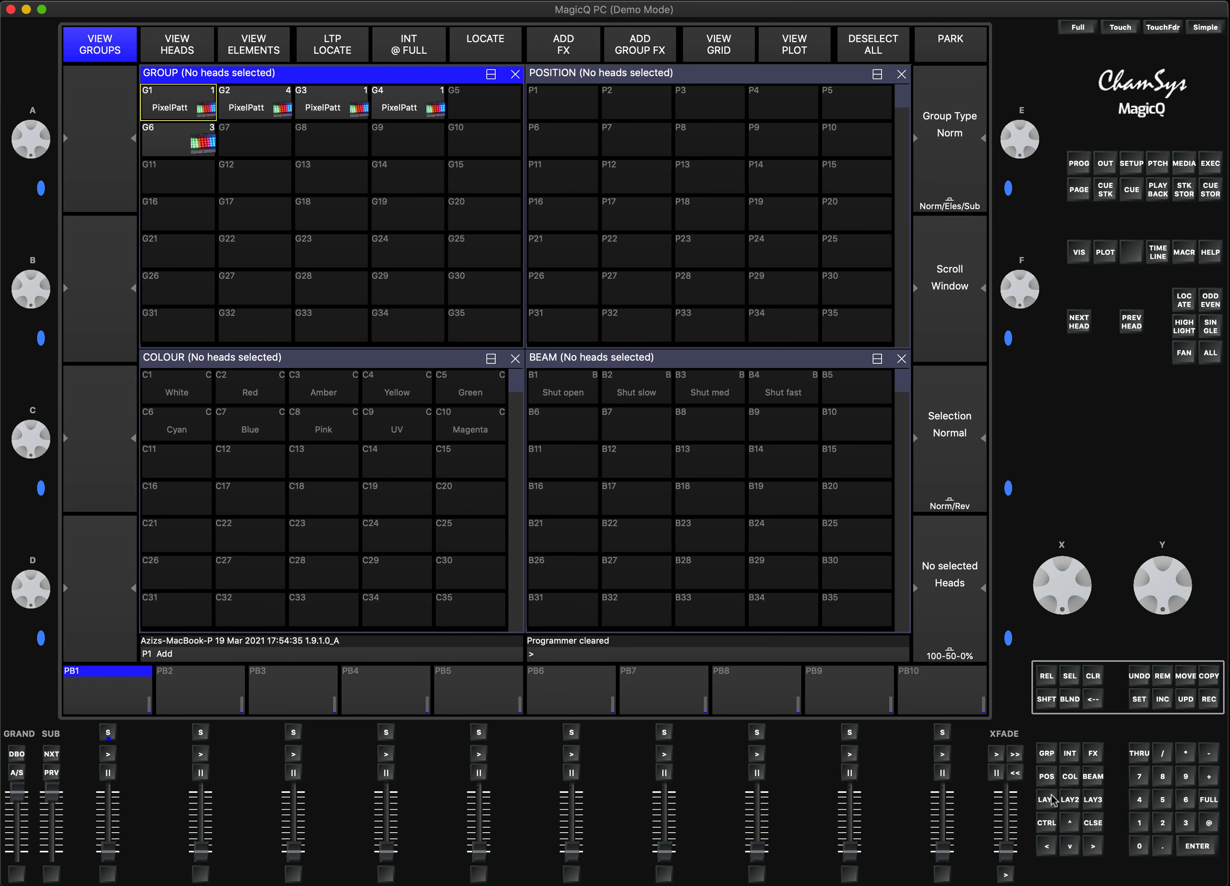
pyautogui.click(202, 145)
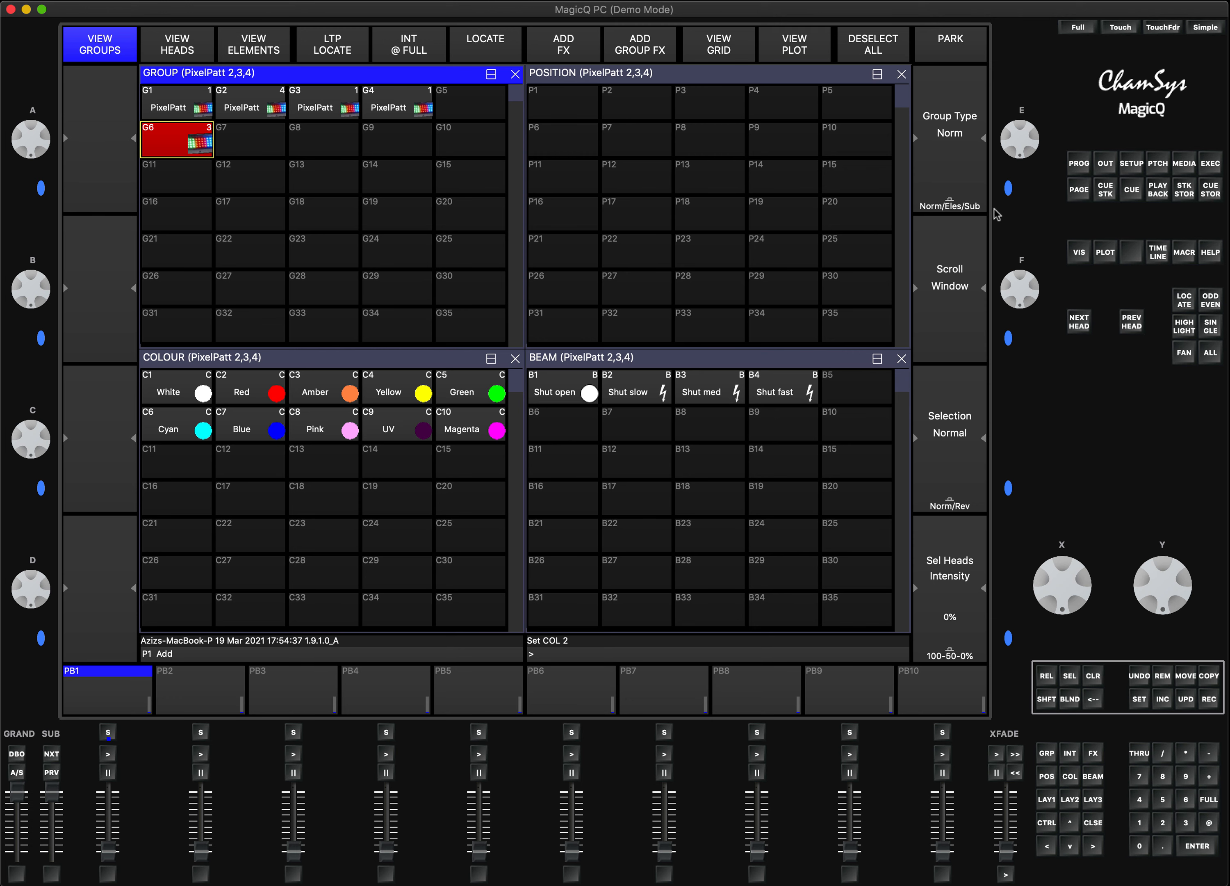
pyautogui.click(1106, 165)
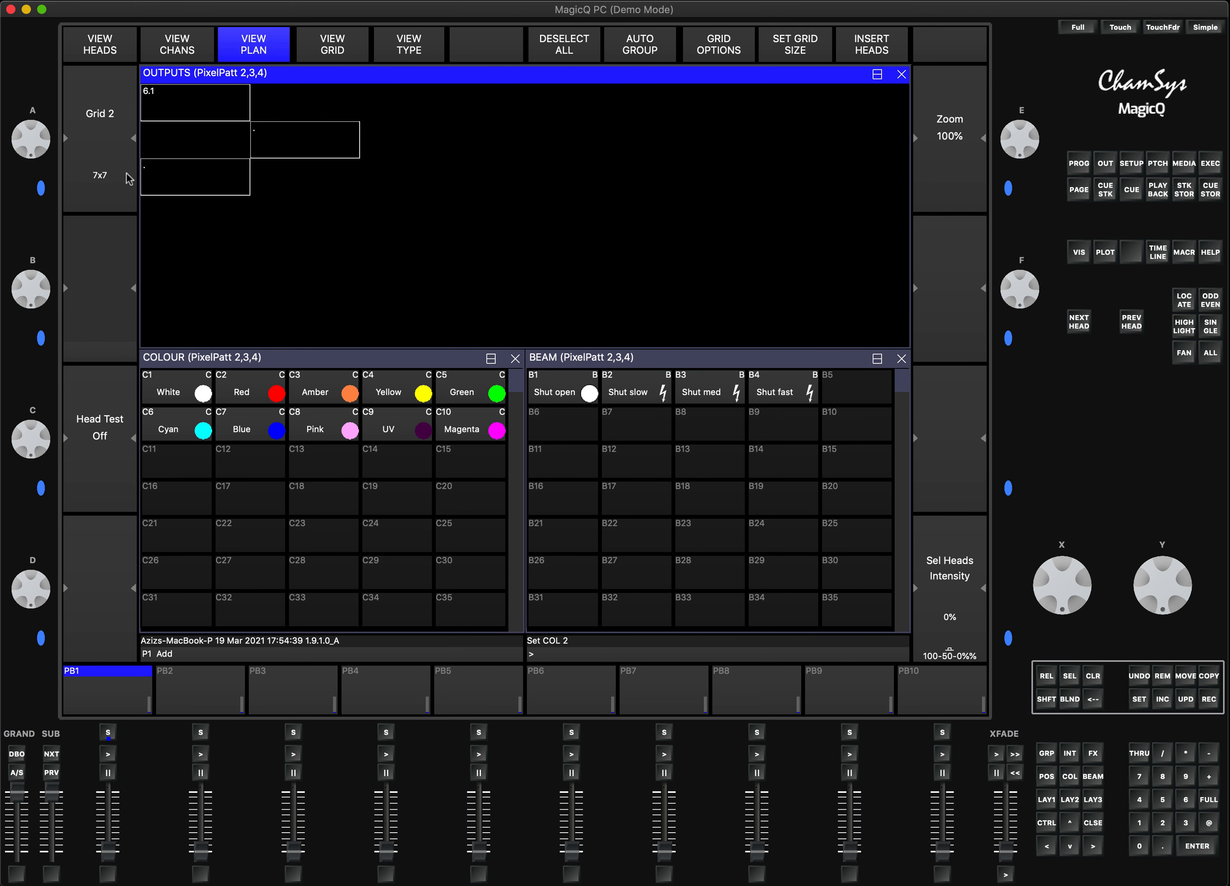
pyautogui.click(99, 182)
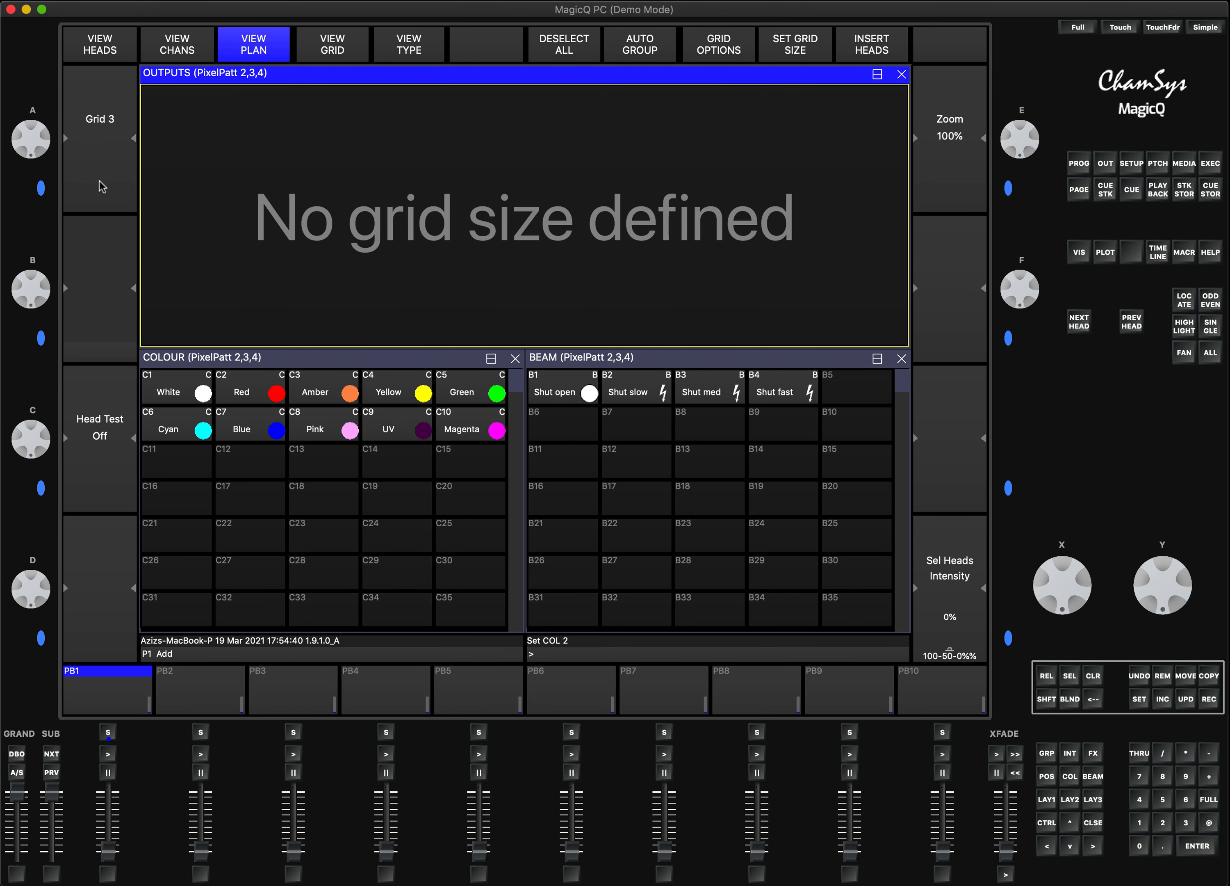
pyautogui.click(810, 50)
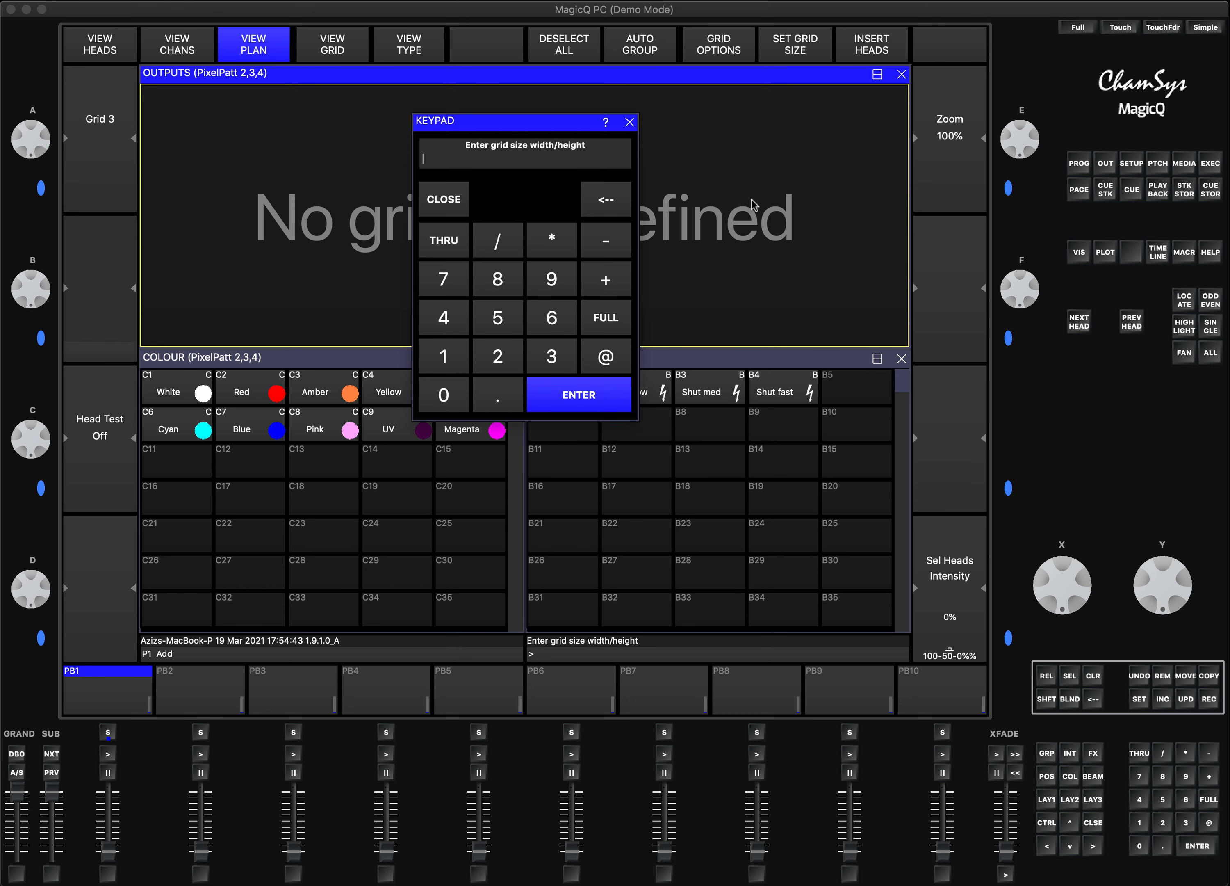
pyautogui.write('20/12')
pyautogui.press('Return')
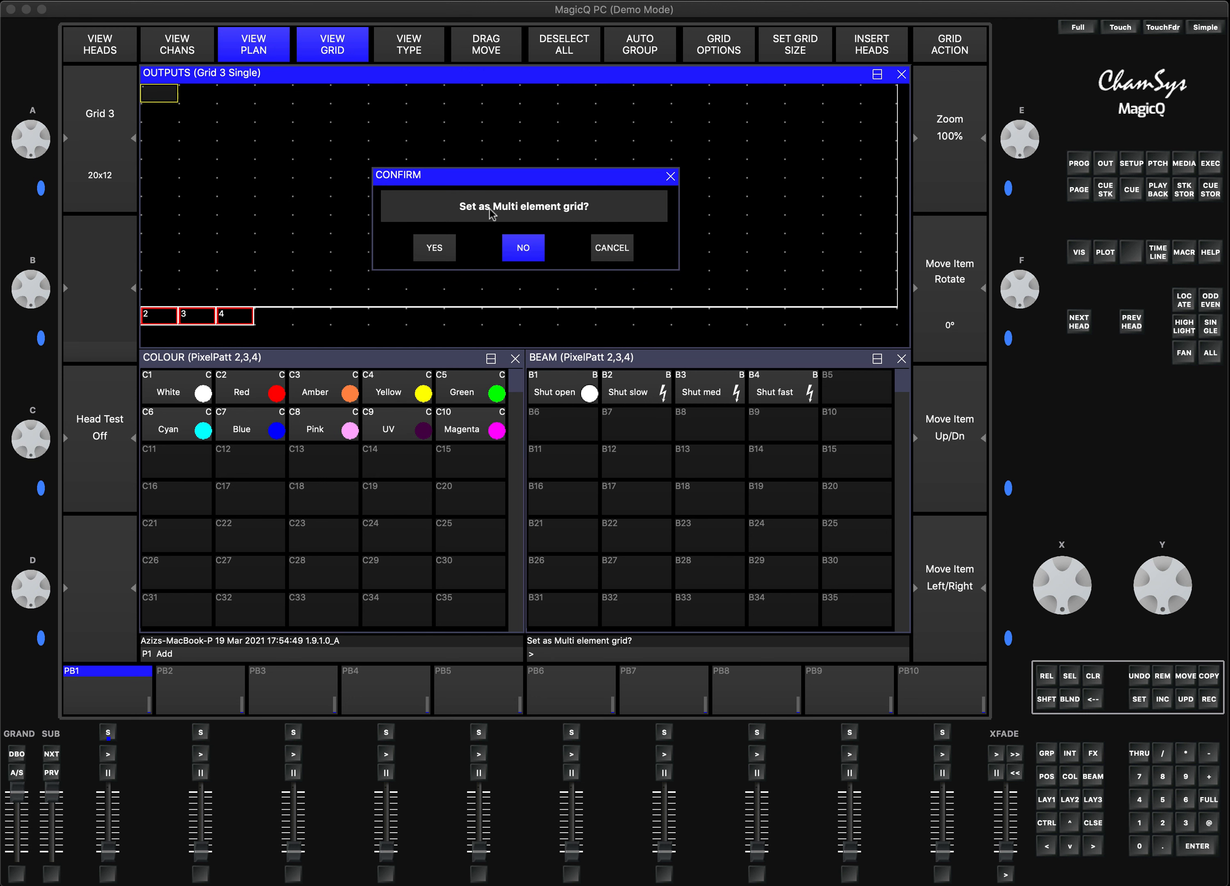
pyautogui.click(434, 250)
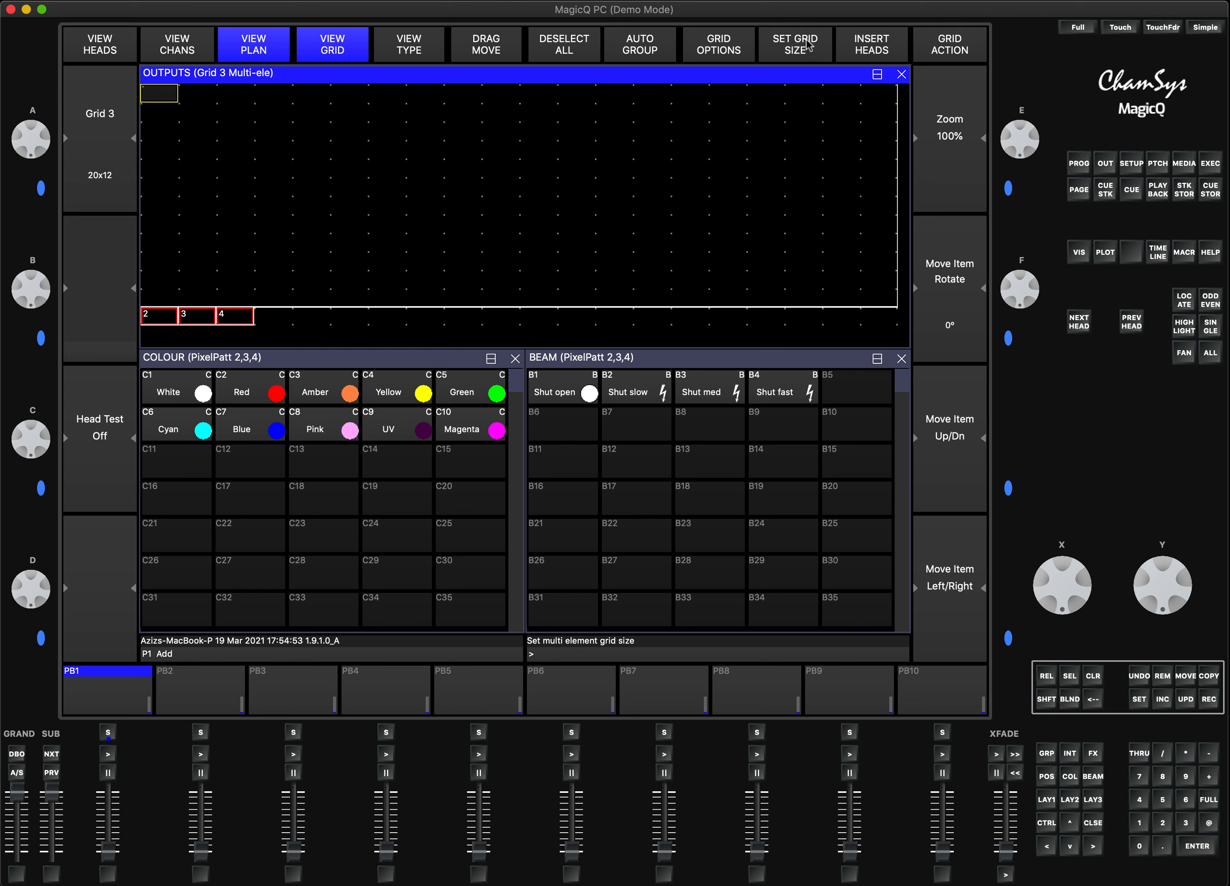
# - Insert the selected heads into Grid 3 as horizontally duplicated elements, using the Horiz,L2R head orientation
pyautogui.click(871, 48)
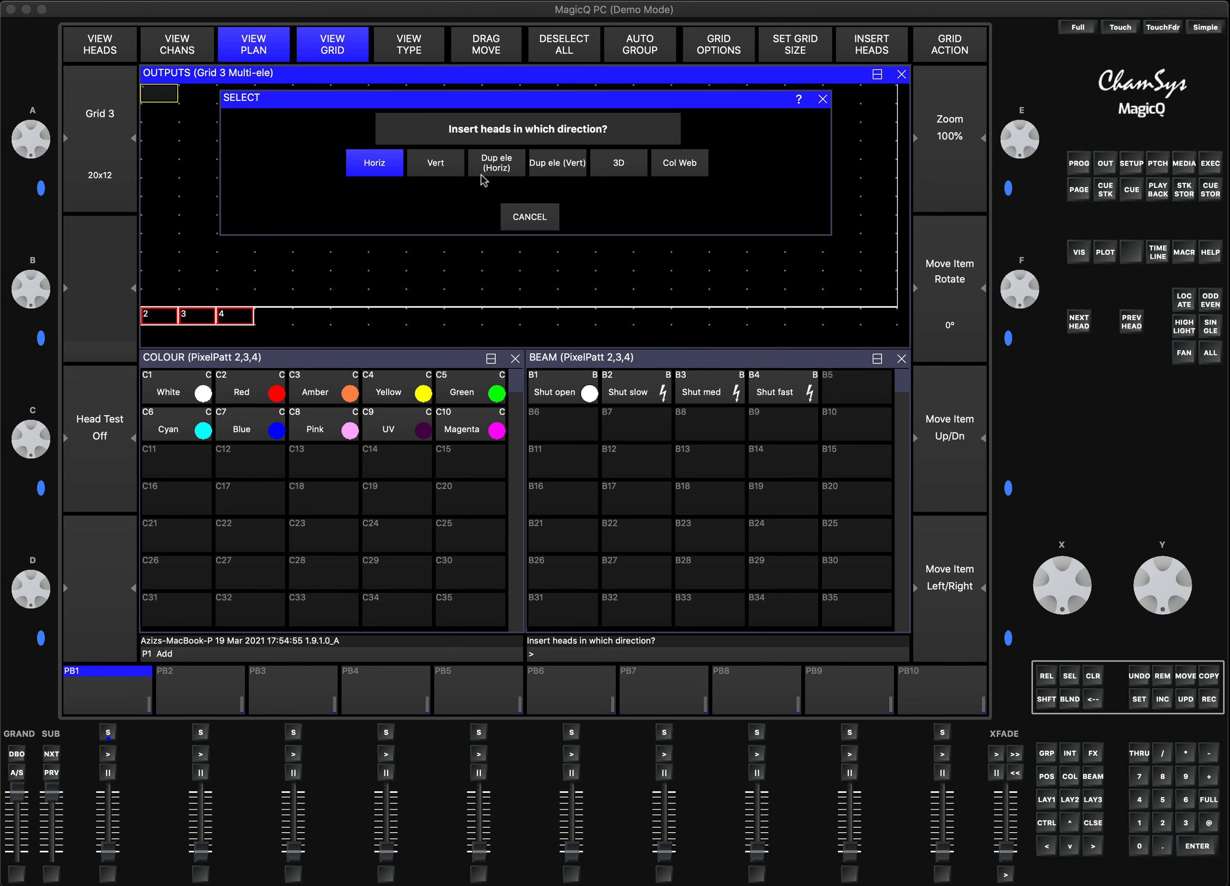
pyautogui.click(504, 165)
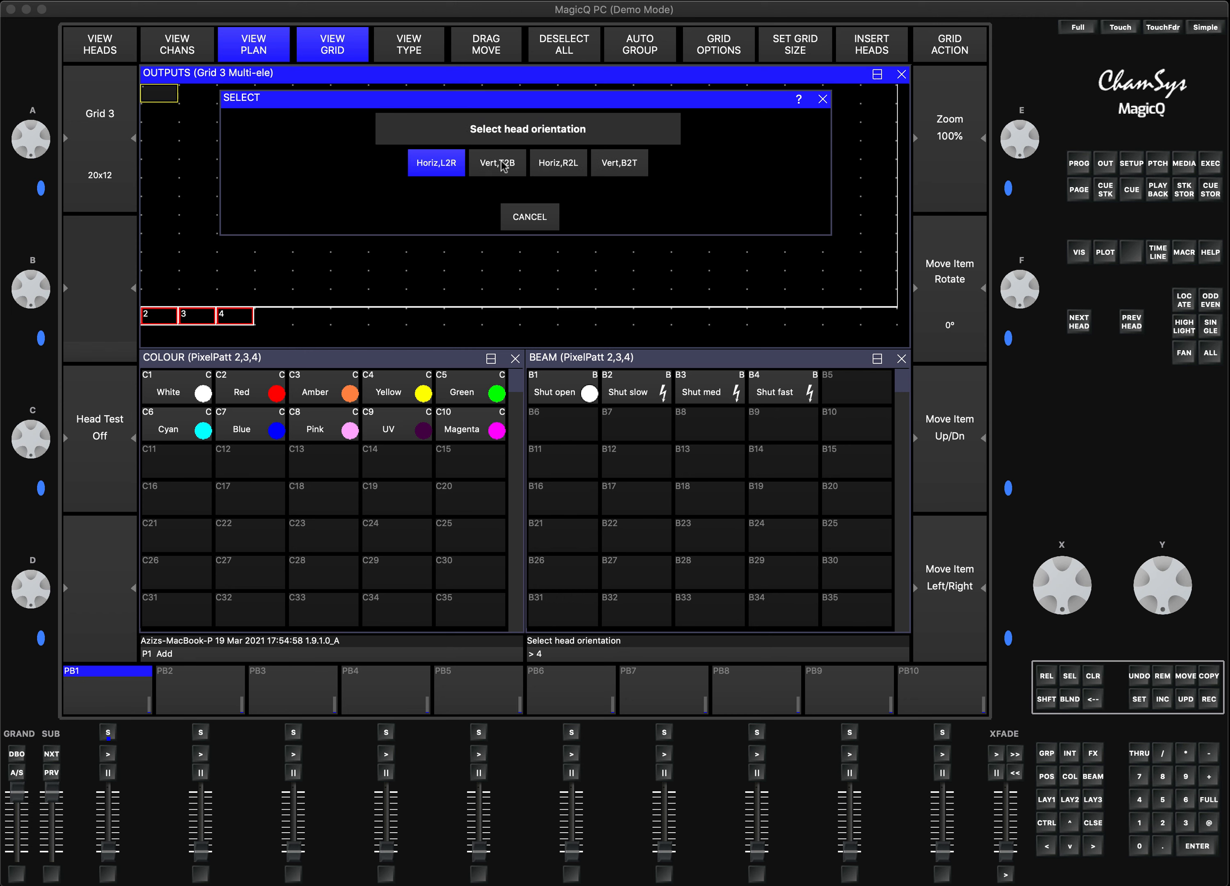
pyautogui.click(435, 172)
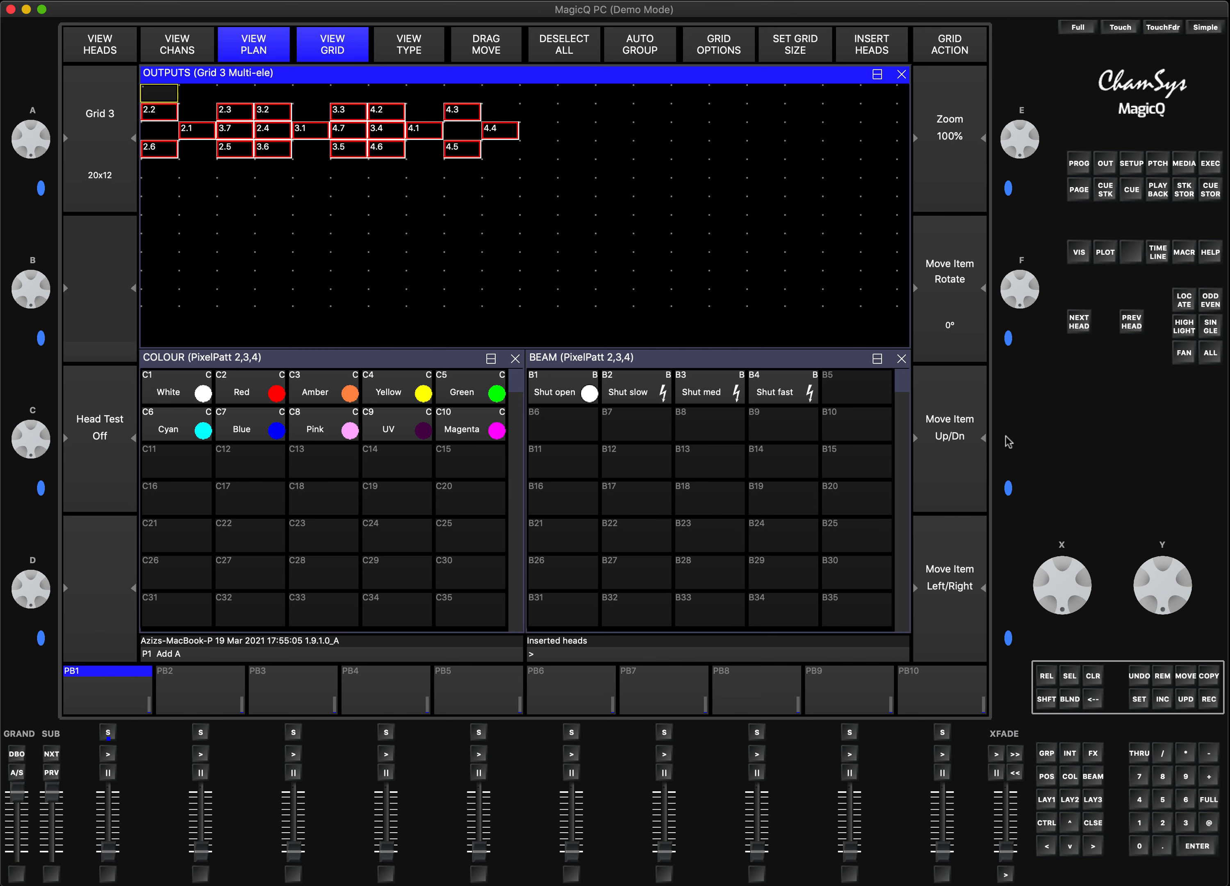
# - Spread the heads across Grid 3, moving head 4 to the upper right, head 3 to the lower centre and head 2 two cells right, and leave grid editing
pyautogui.click(481, 46)
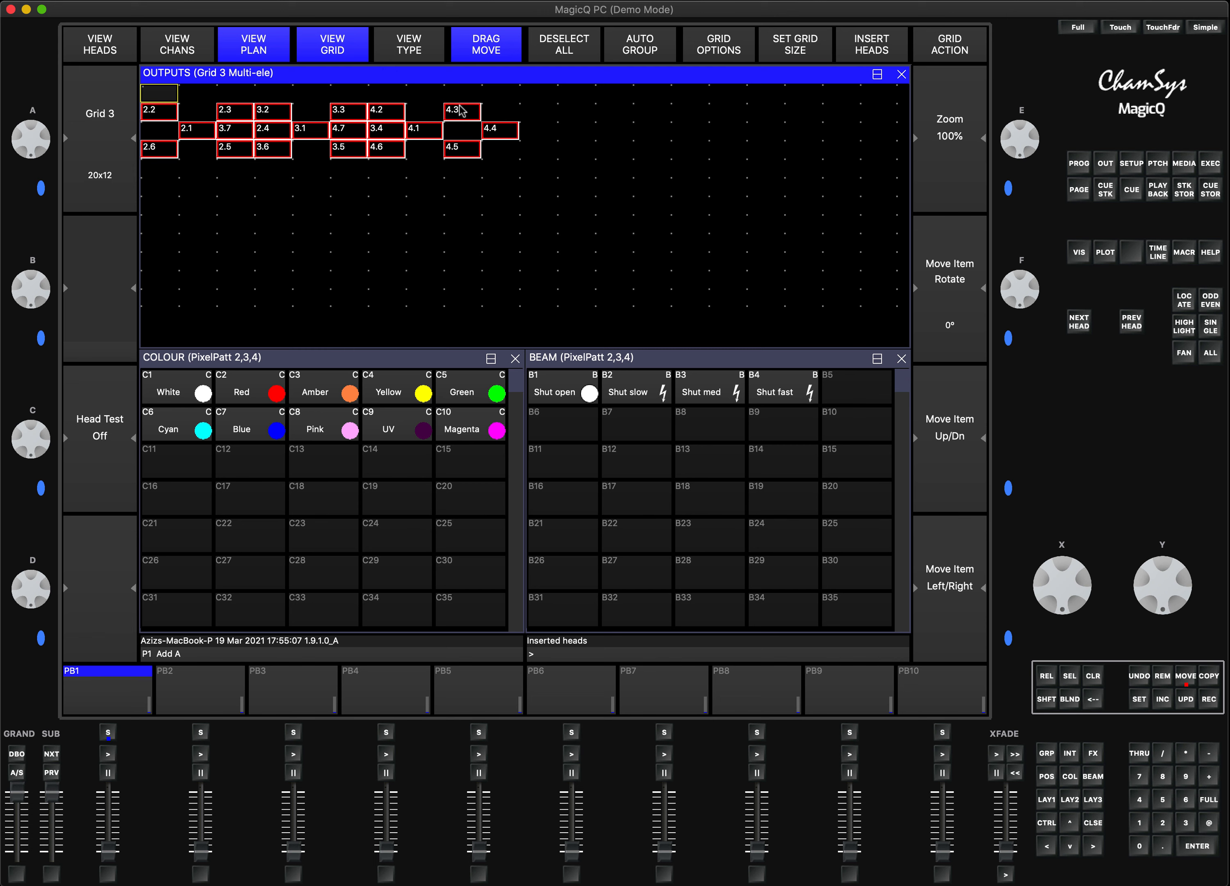
pyautogui.click(425, 130)
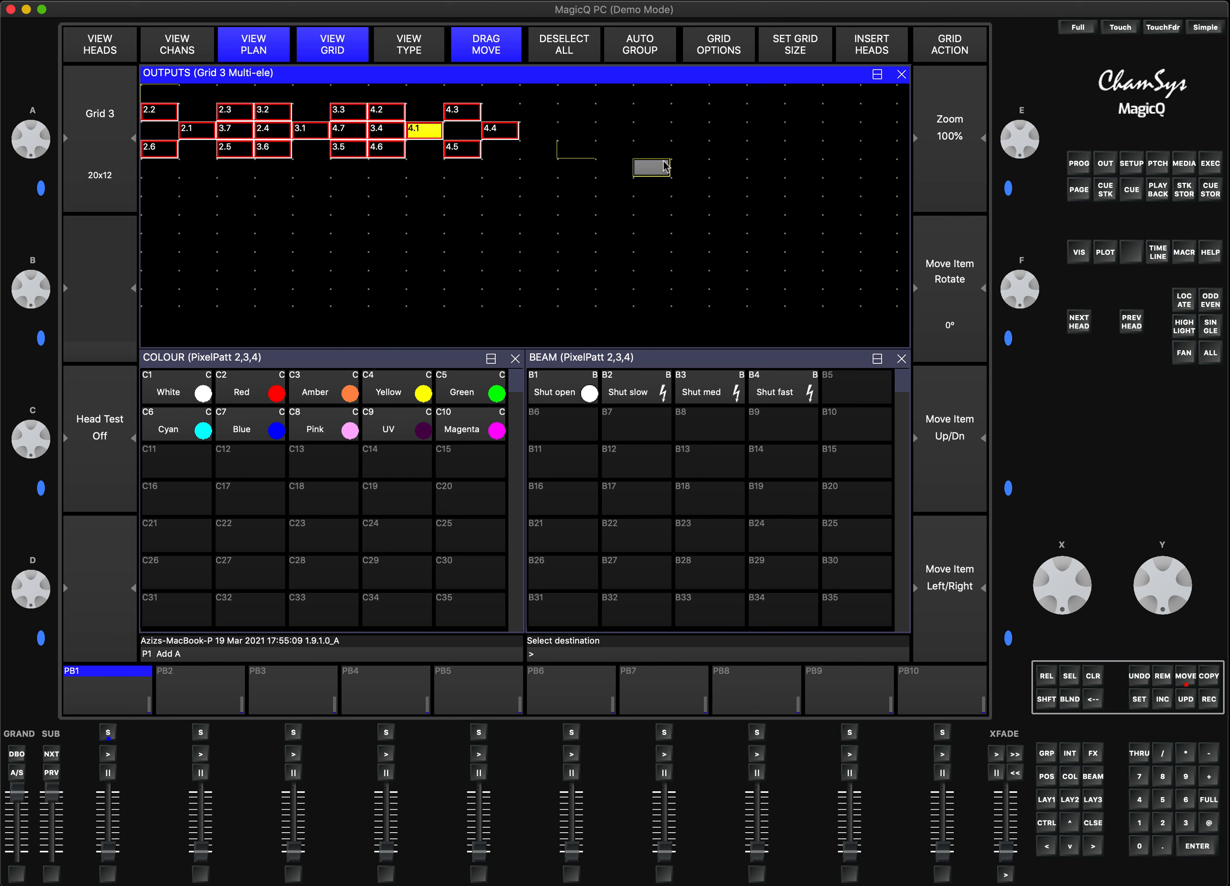
pyautogui.click(720, 137)
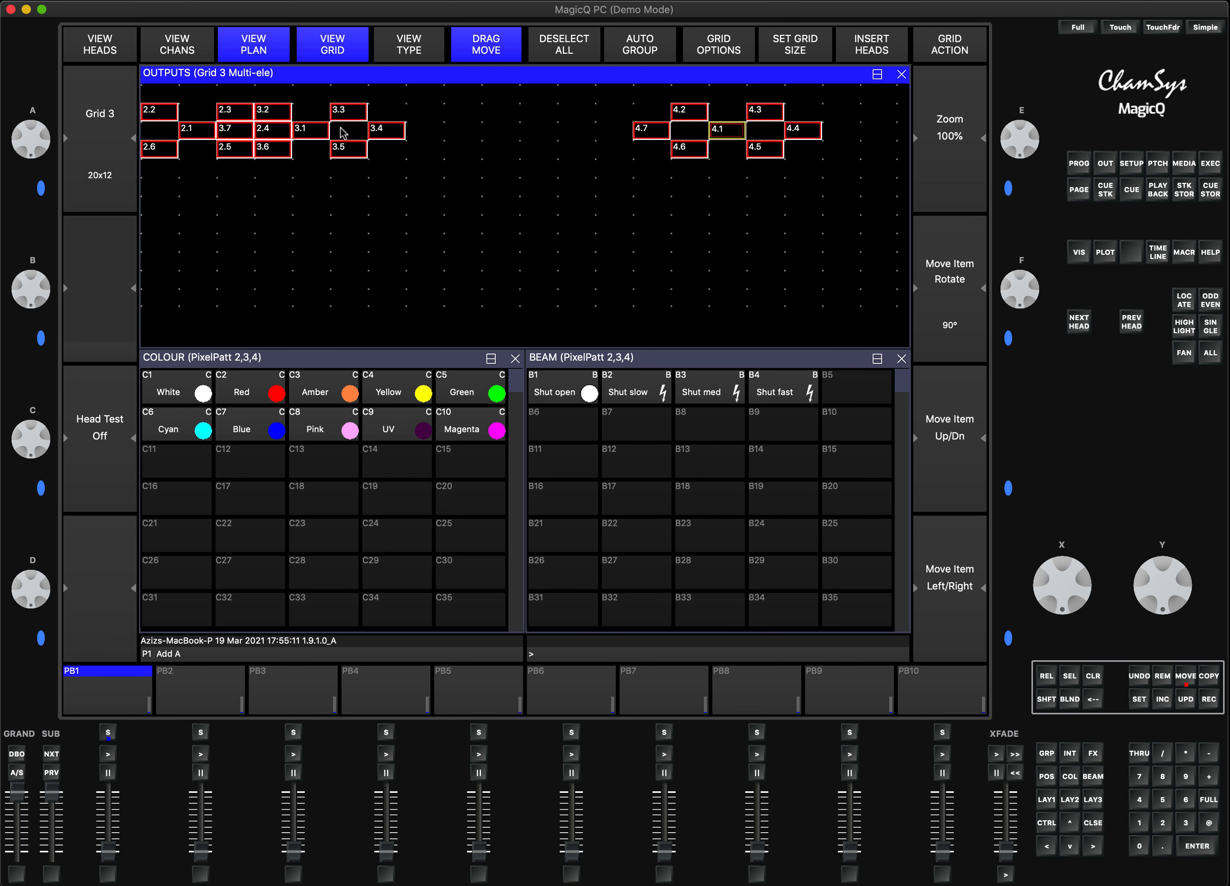
pyautogui.click(299, 130)
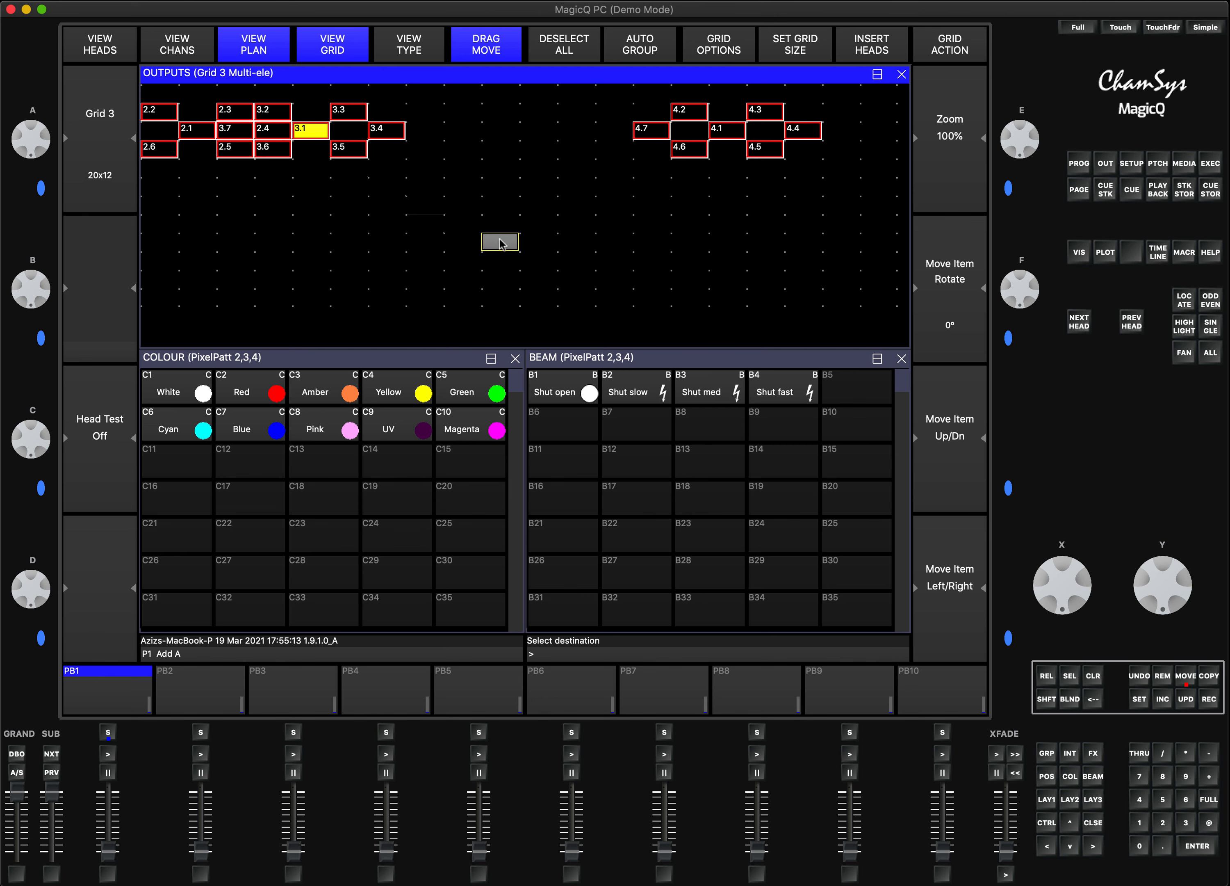
pyautogui.click(500, 239)
pyautogui.click(202, 124)
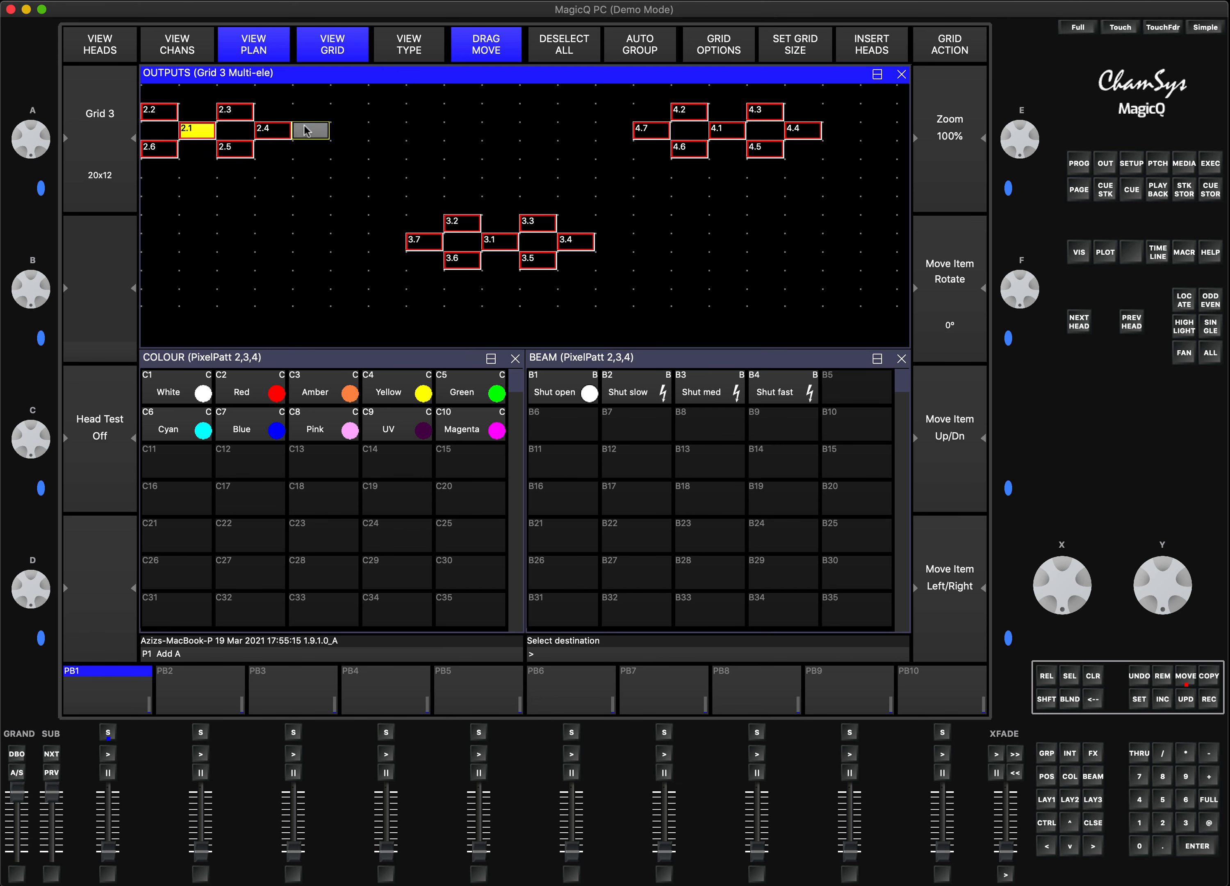
pyautogui.click(308, 130)
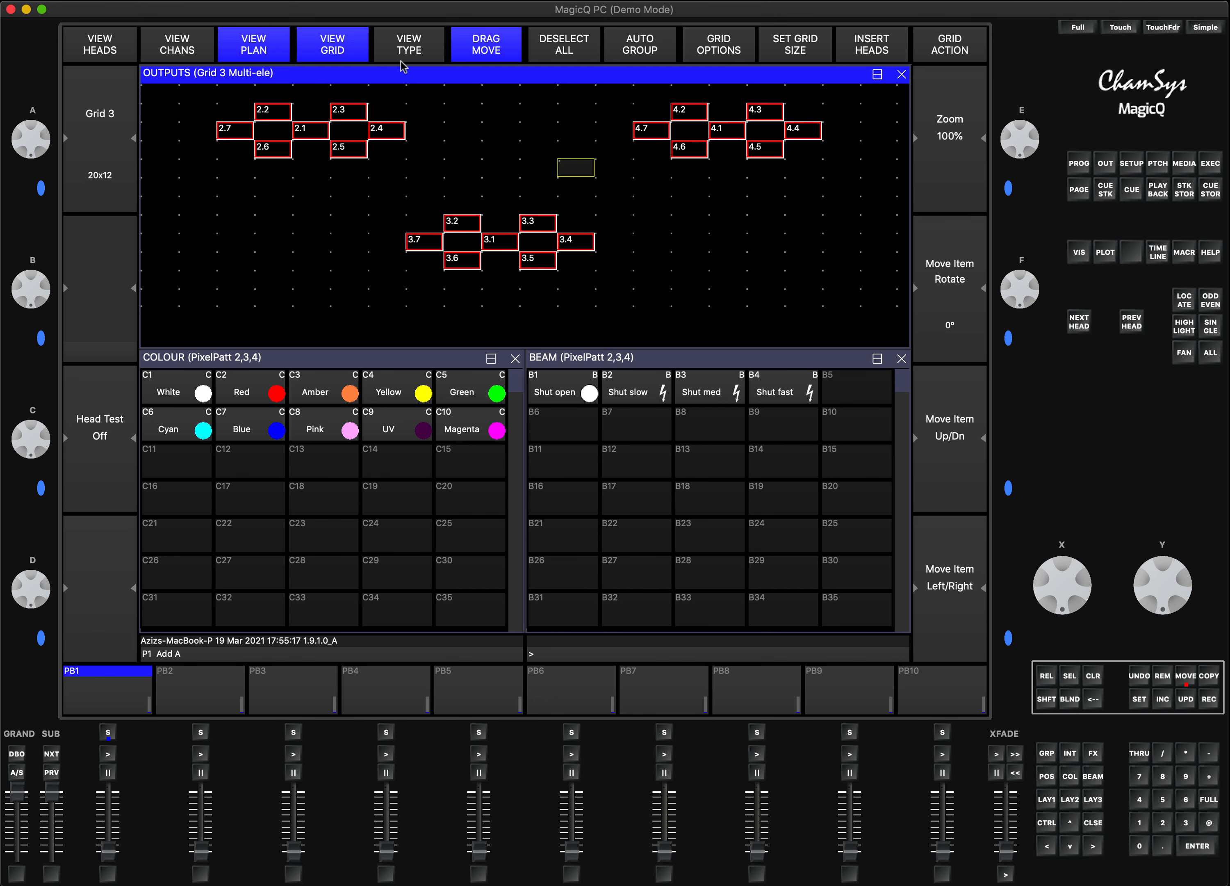
pyautogui.click(332, 31)
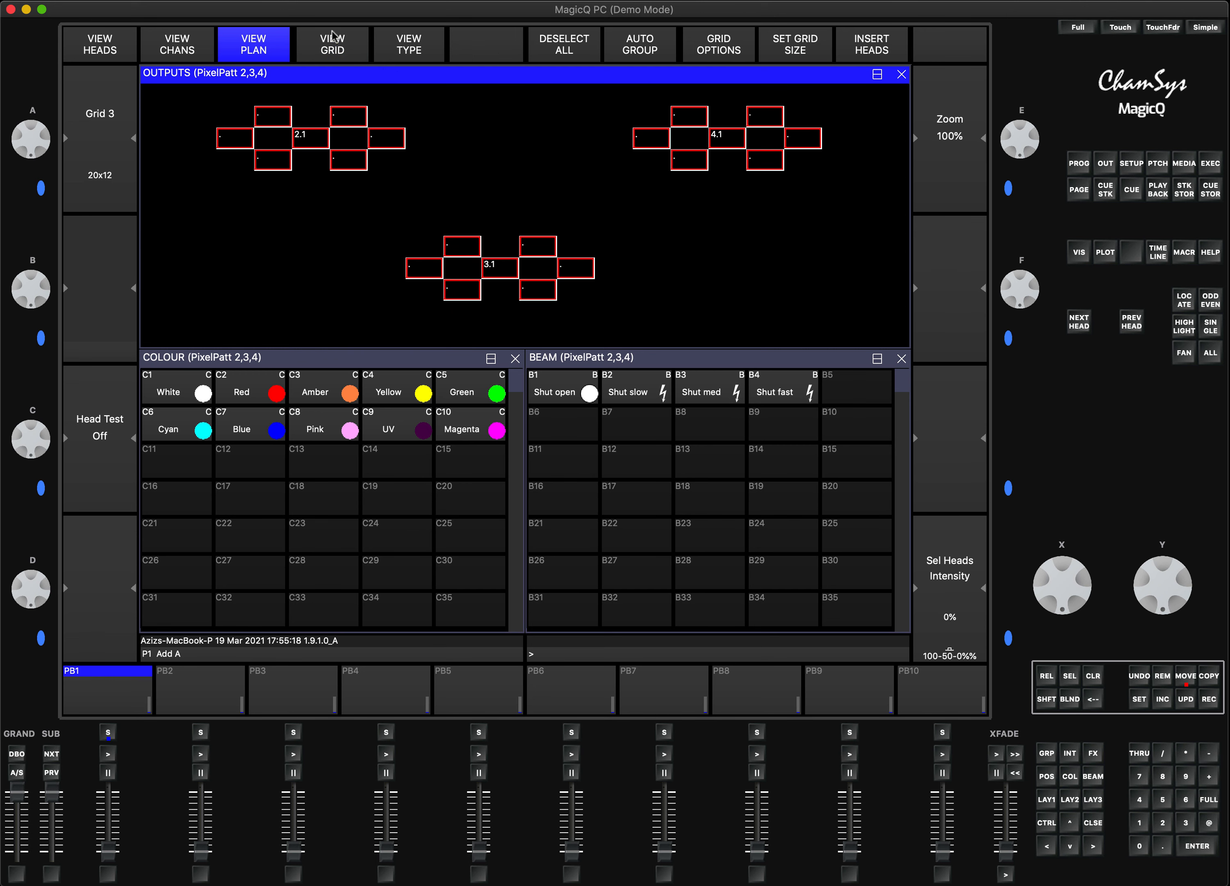
# - Clear the programmer, select elements 2.1, 4.1 and 3.1 together in the plan, and locate them
pyautogui.click(1094, 669)
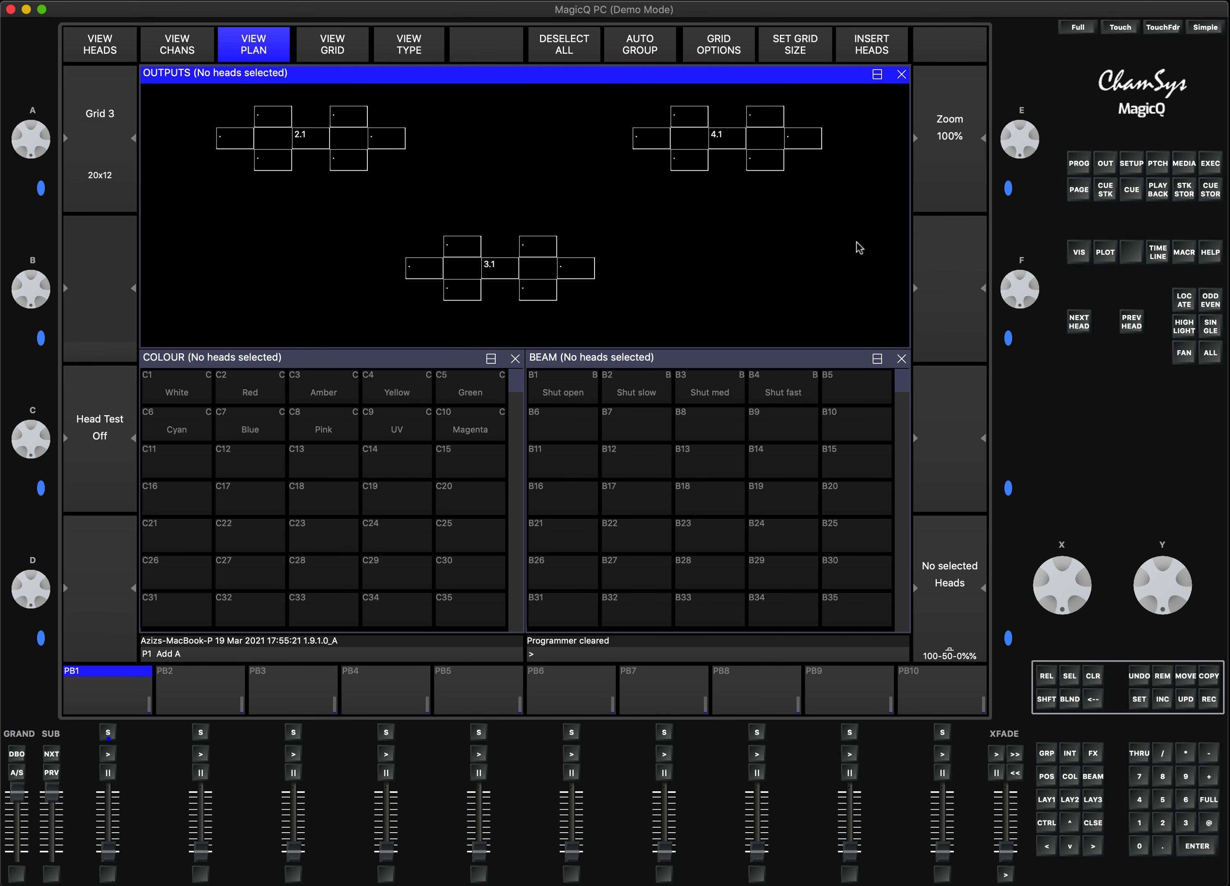
pyautogui.click(314, 139)
pyautogui.click(743, 139)
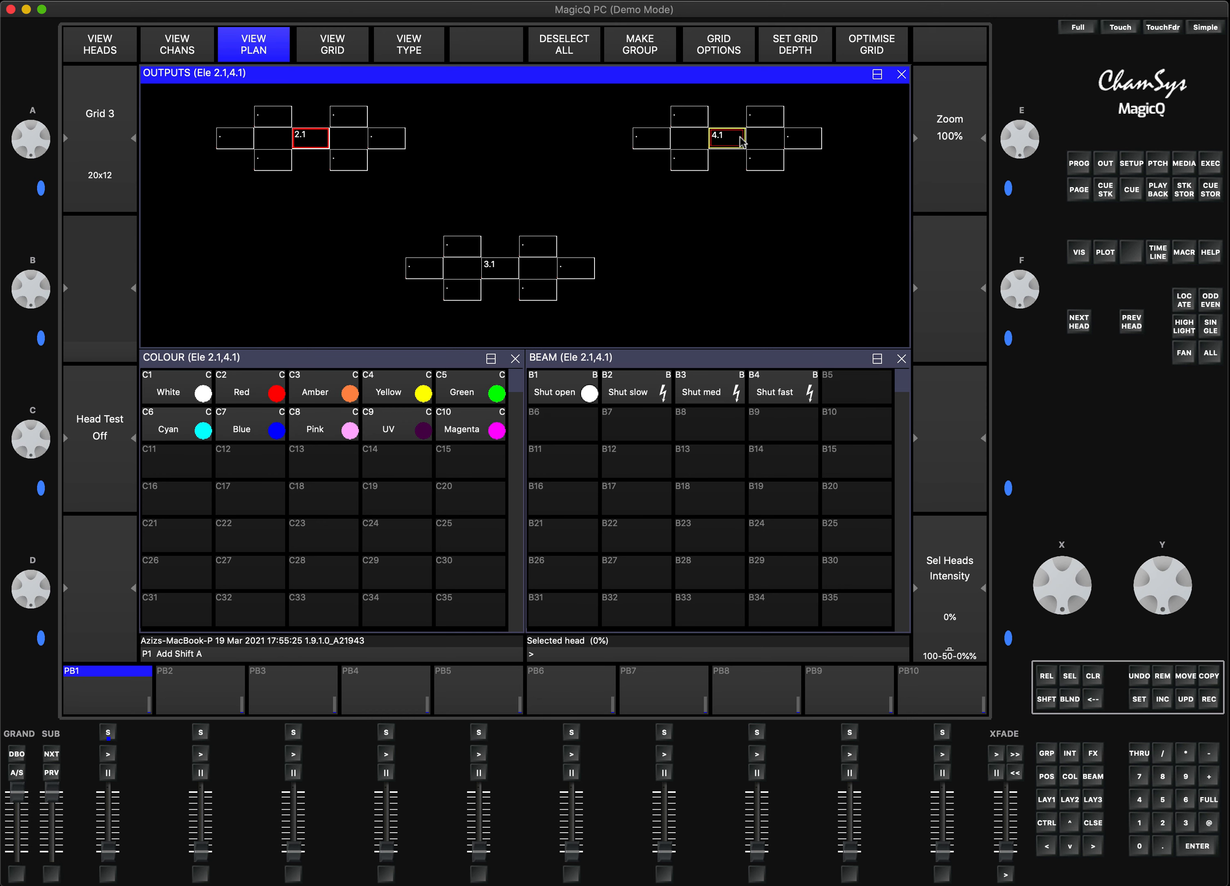
pyautogui.click(502, 263)
pyautogui.click(1183, 304)
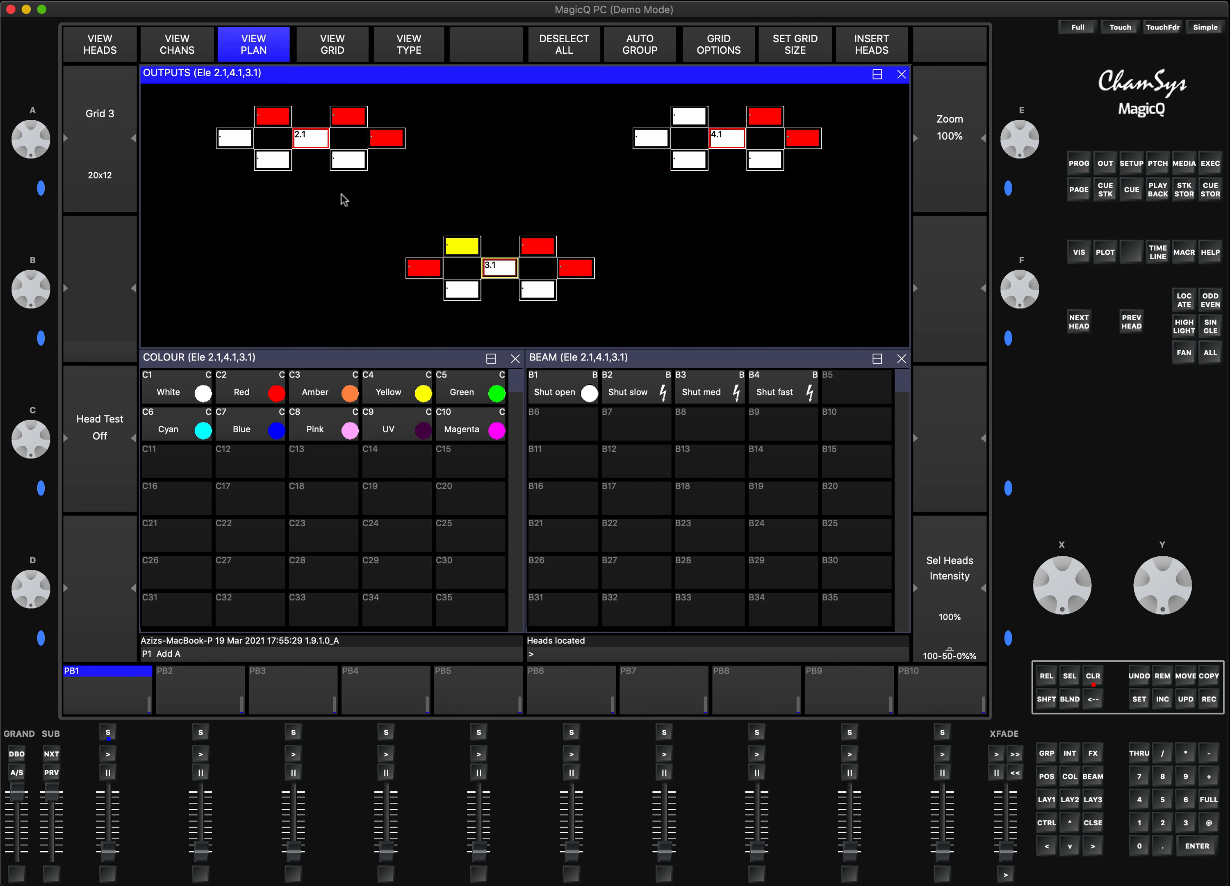
# - Select elements 2.7 and 2.2 together in the plan and apply the Yellow colour palette
pyautogui.click(235, 141)
pyautogui.click(272, 121)
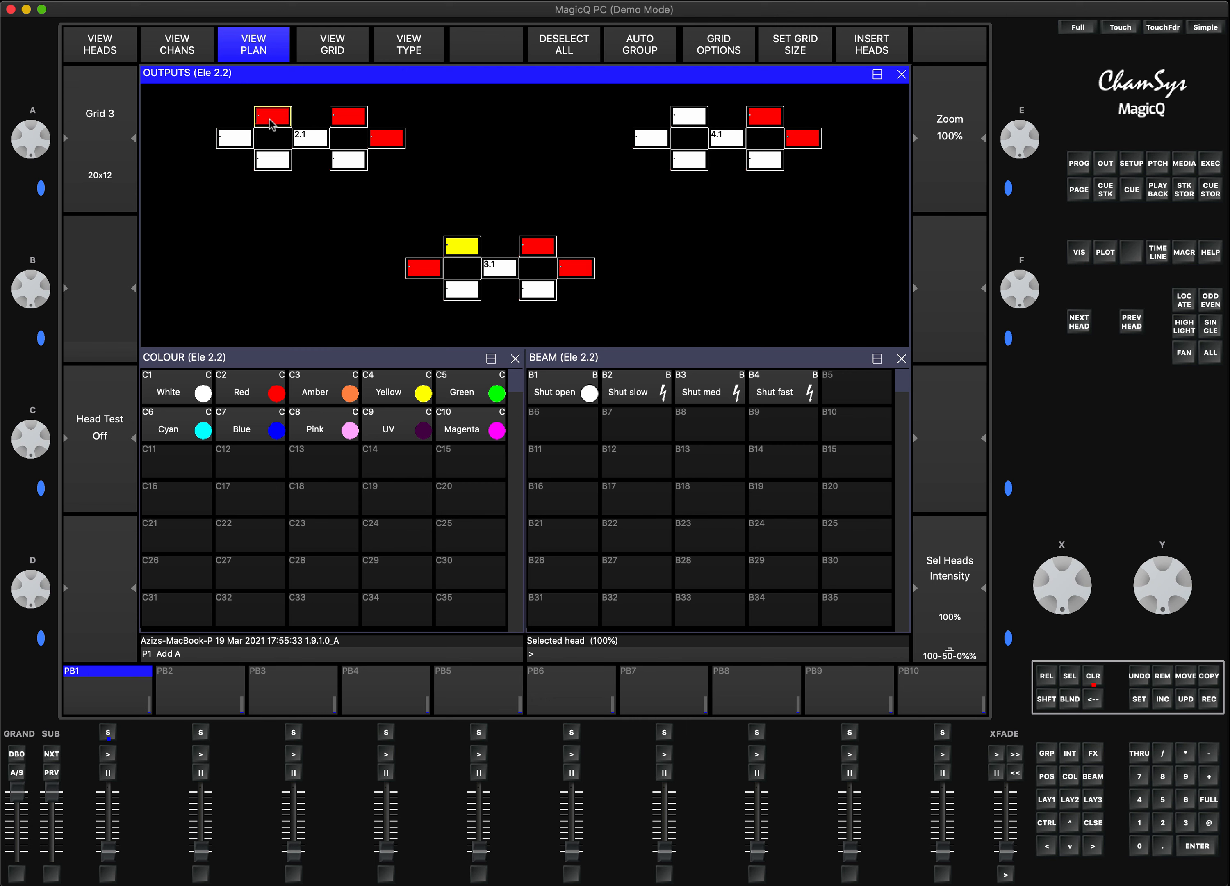
pyautogui.click(242, 139)
pyautogui.keyDown('shift'); pyautogui.click(274, 119); pyautogui.keyUp('shift')
pyautogui.keyDown('shift'); pyautogui.click(274, 119); pyautogui.keyUp('shift')
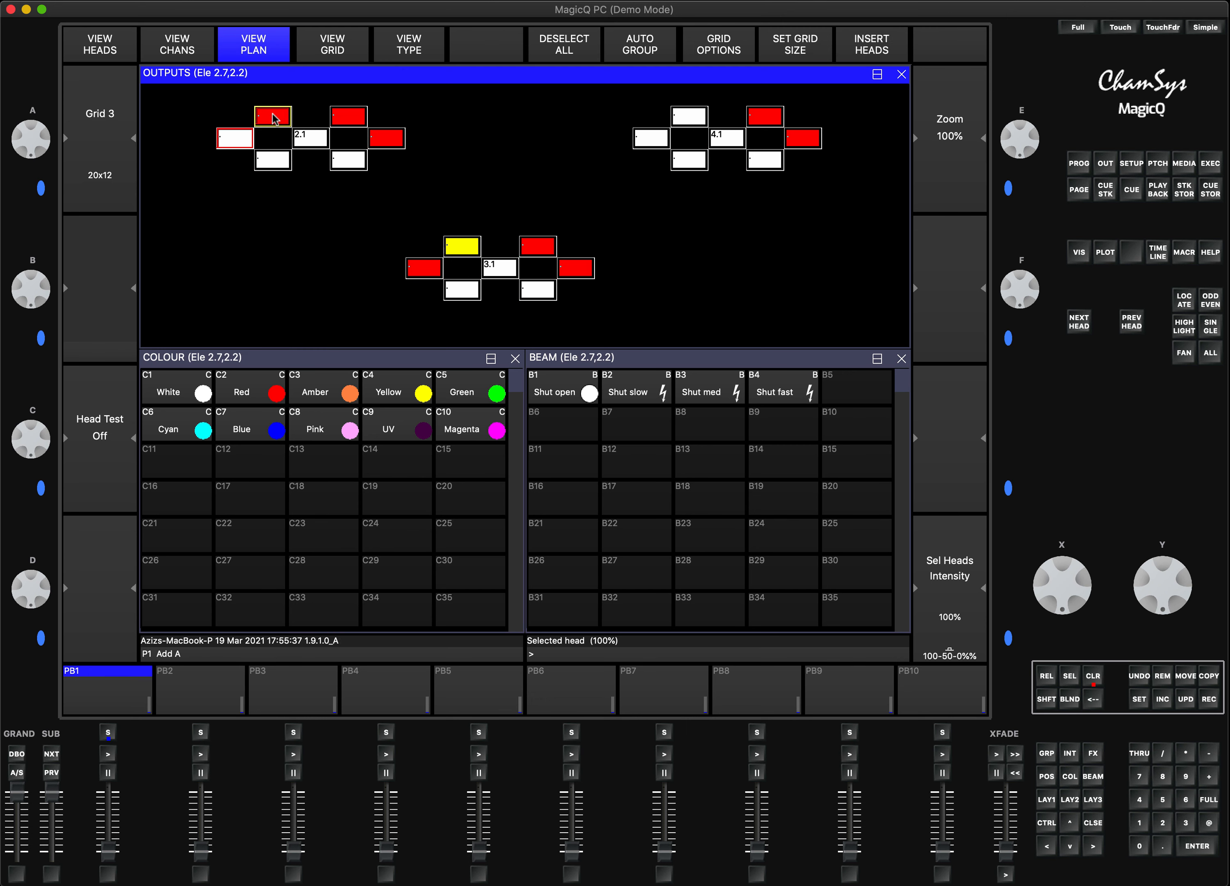
pyautogui.click(412, 392)
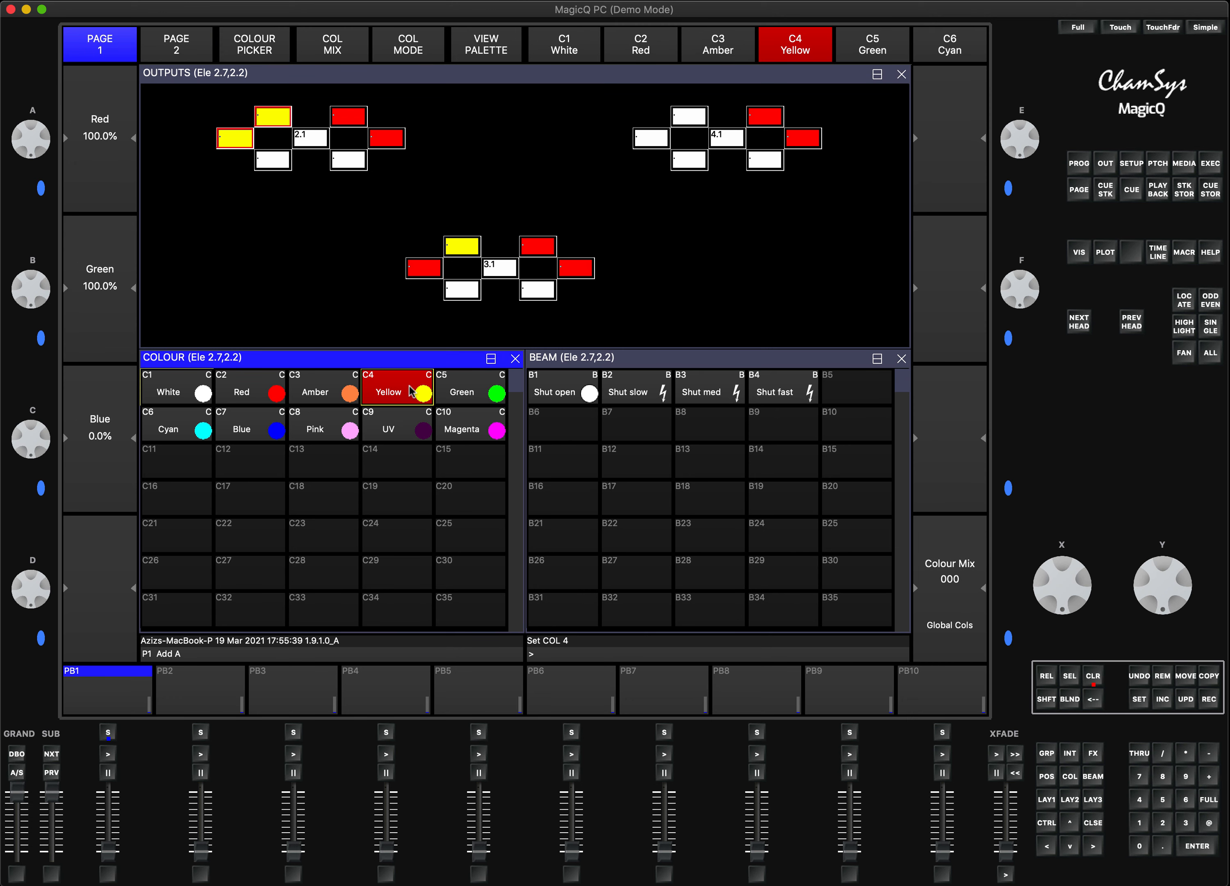
# - Set elements 2.4 and 2.5 to the Magenta colour palette, and clear the programmer to return to the groups layout
pyautogui.click(373, 139)
pyautogui.keyDown('shift'); pyautogui.click(352, 161); pyautogui.keyUp('shift')
pyautogui.click(481, 436)
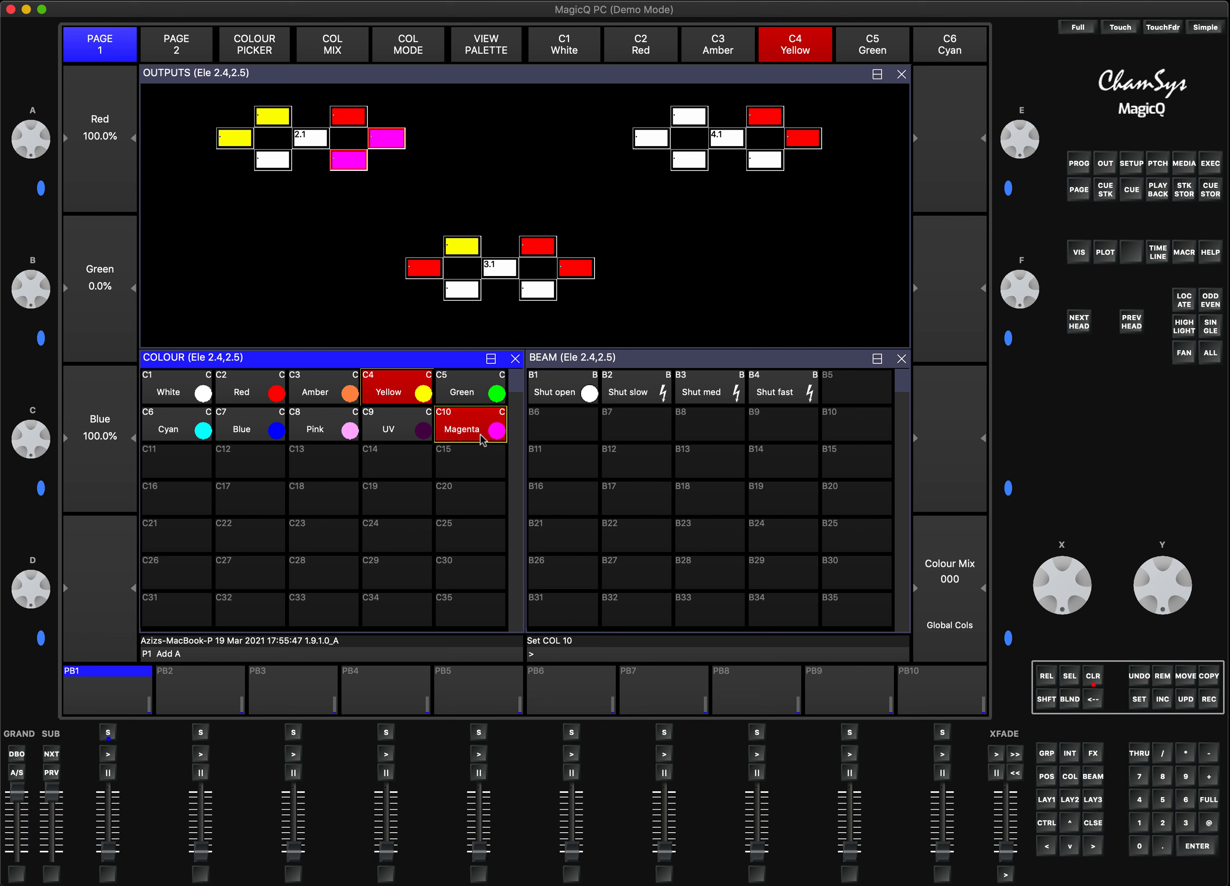
pyautogui.click(1092, 675)
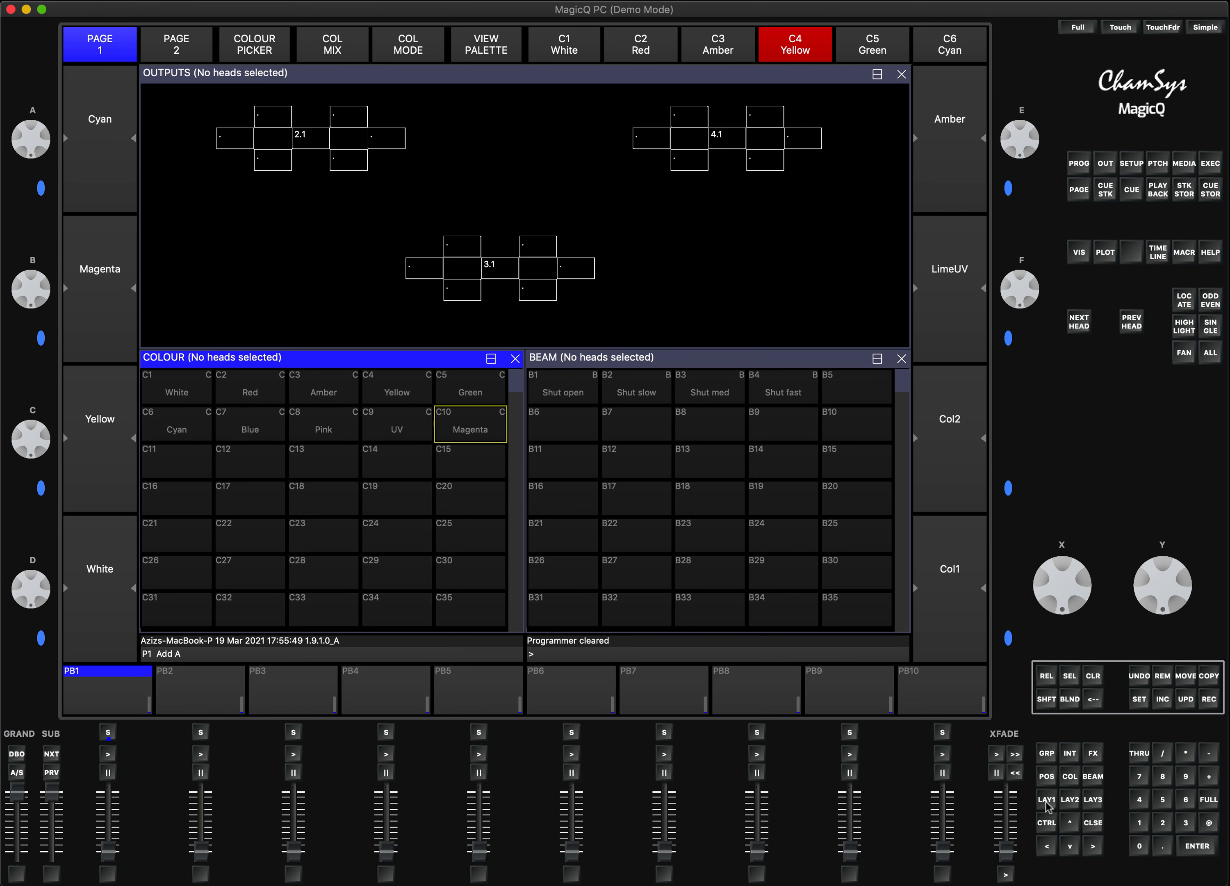
pyautogui.click(1047, 800)
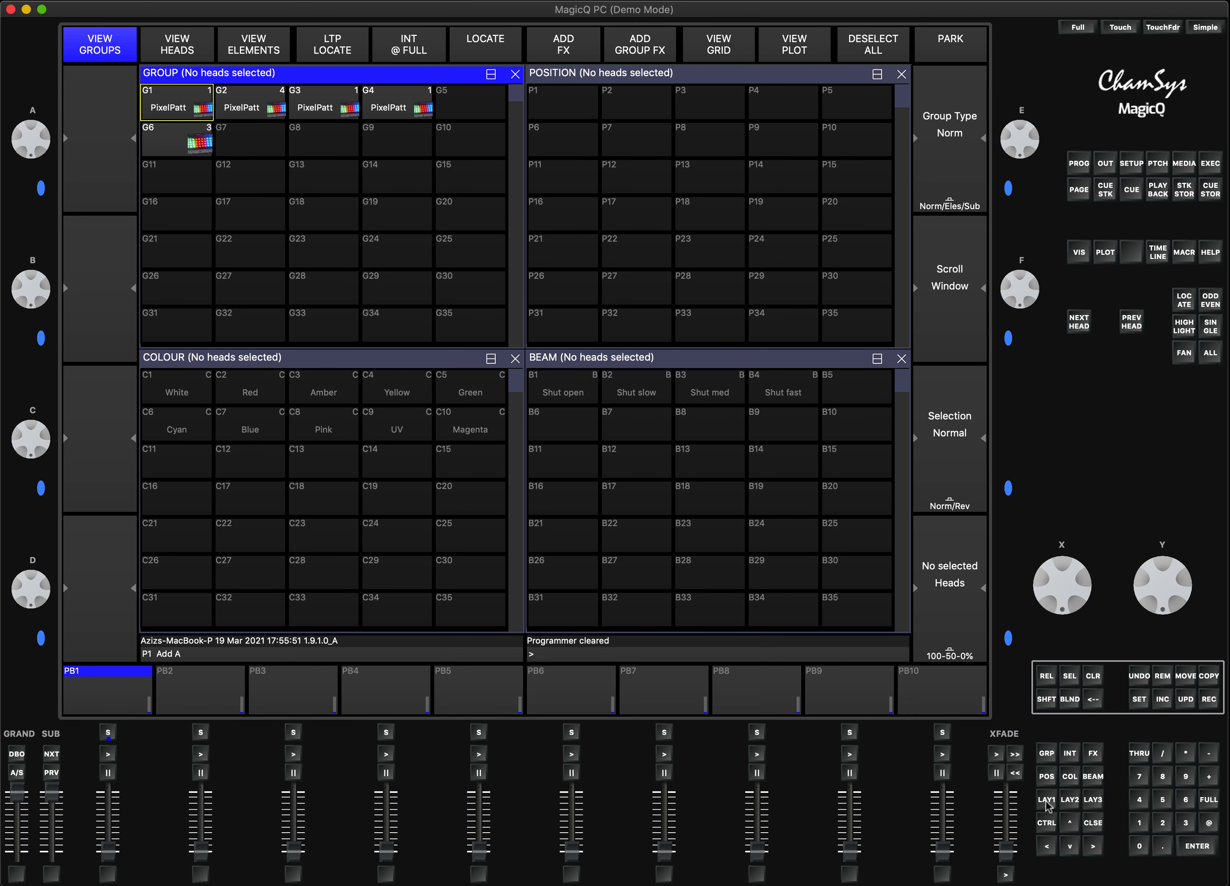